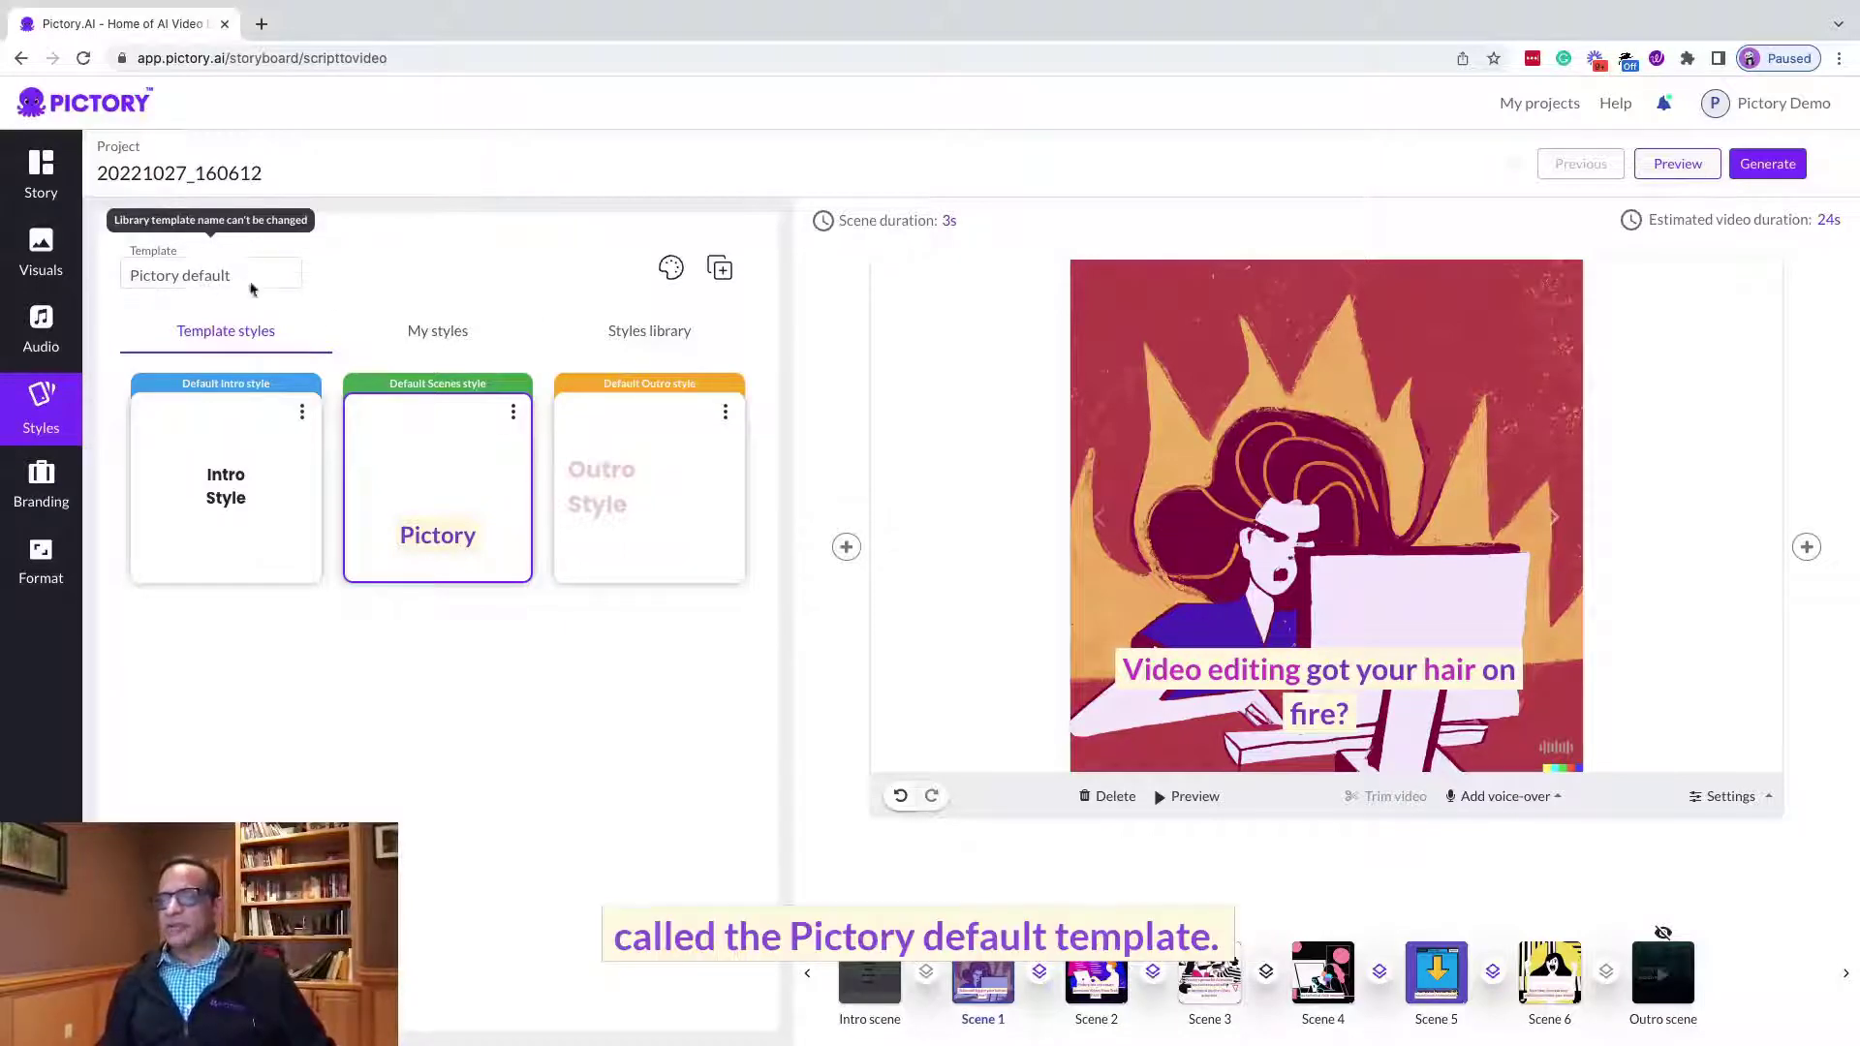
- Open the Choose template dialog from the template icon in the Styles panel
click(670, 271)
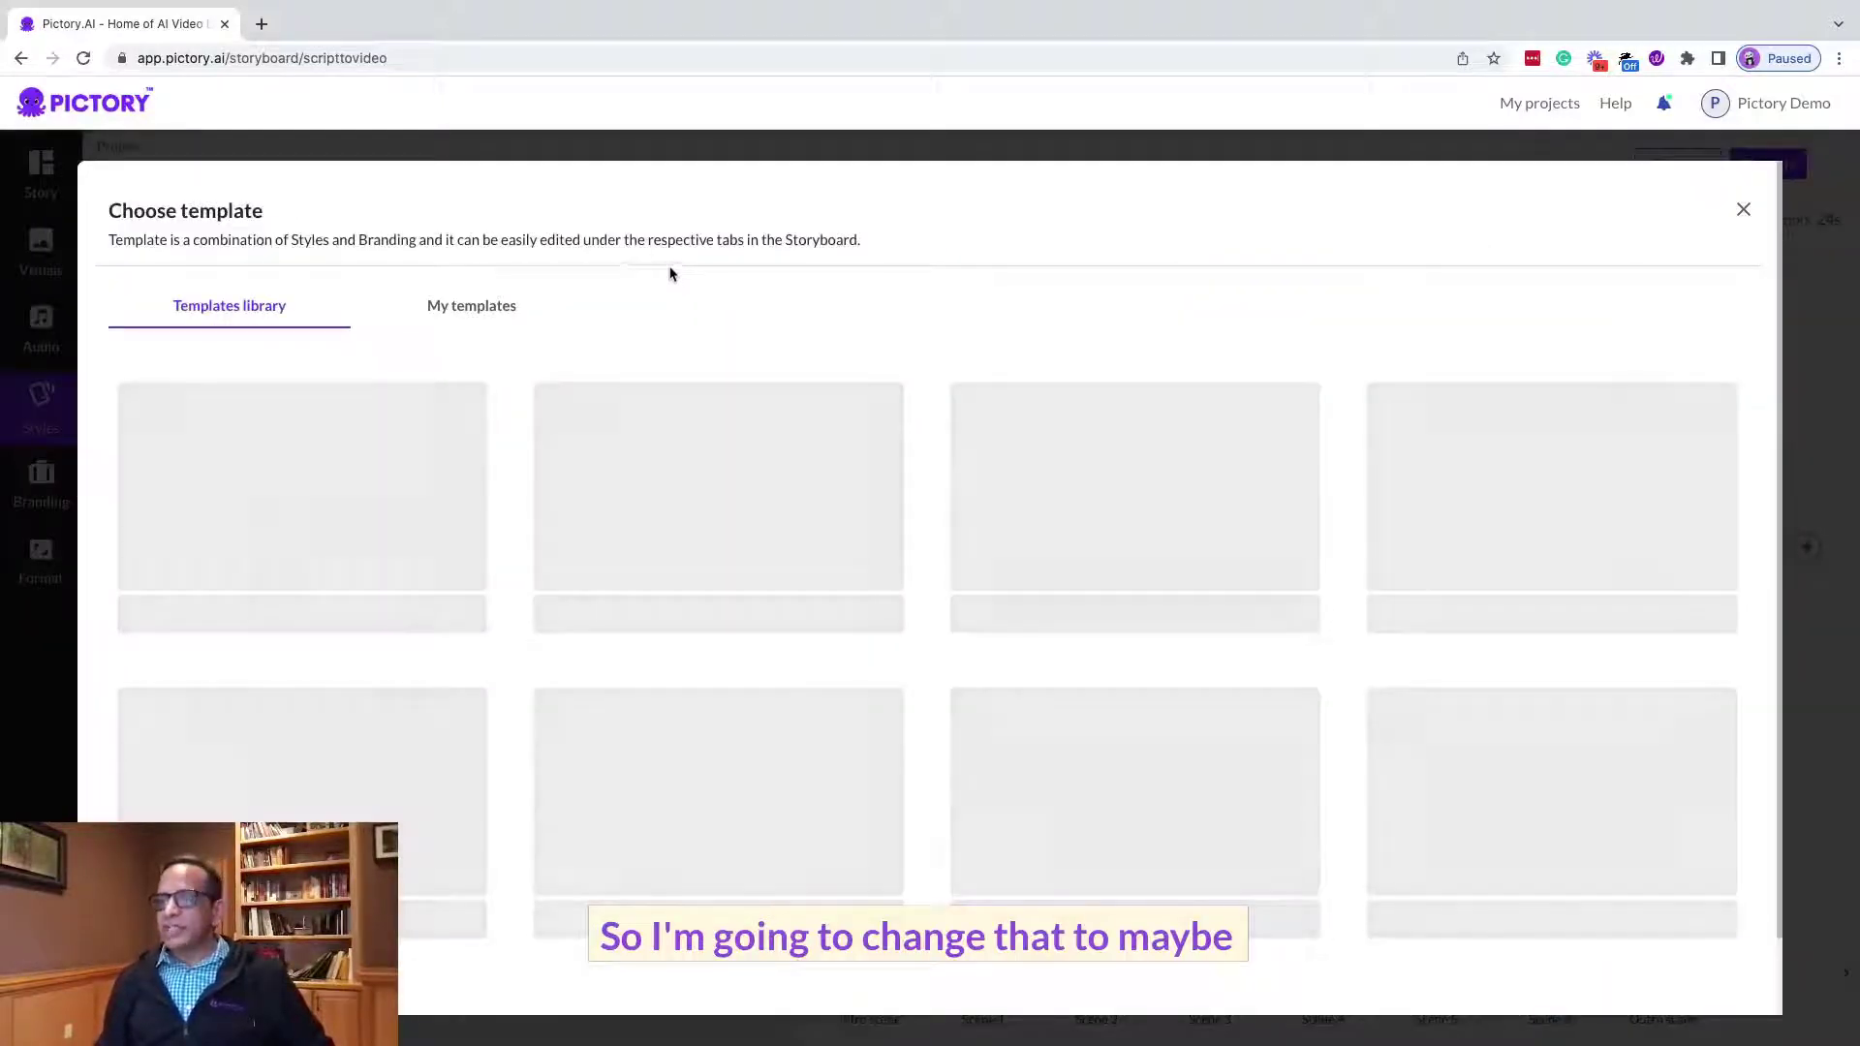
- Find Moonrise in the Templates library and apply it in place of Pictory default
scroll(324, 739, down, 5)
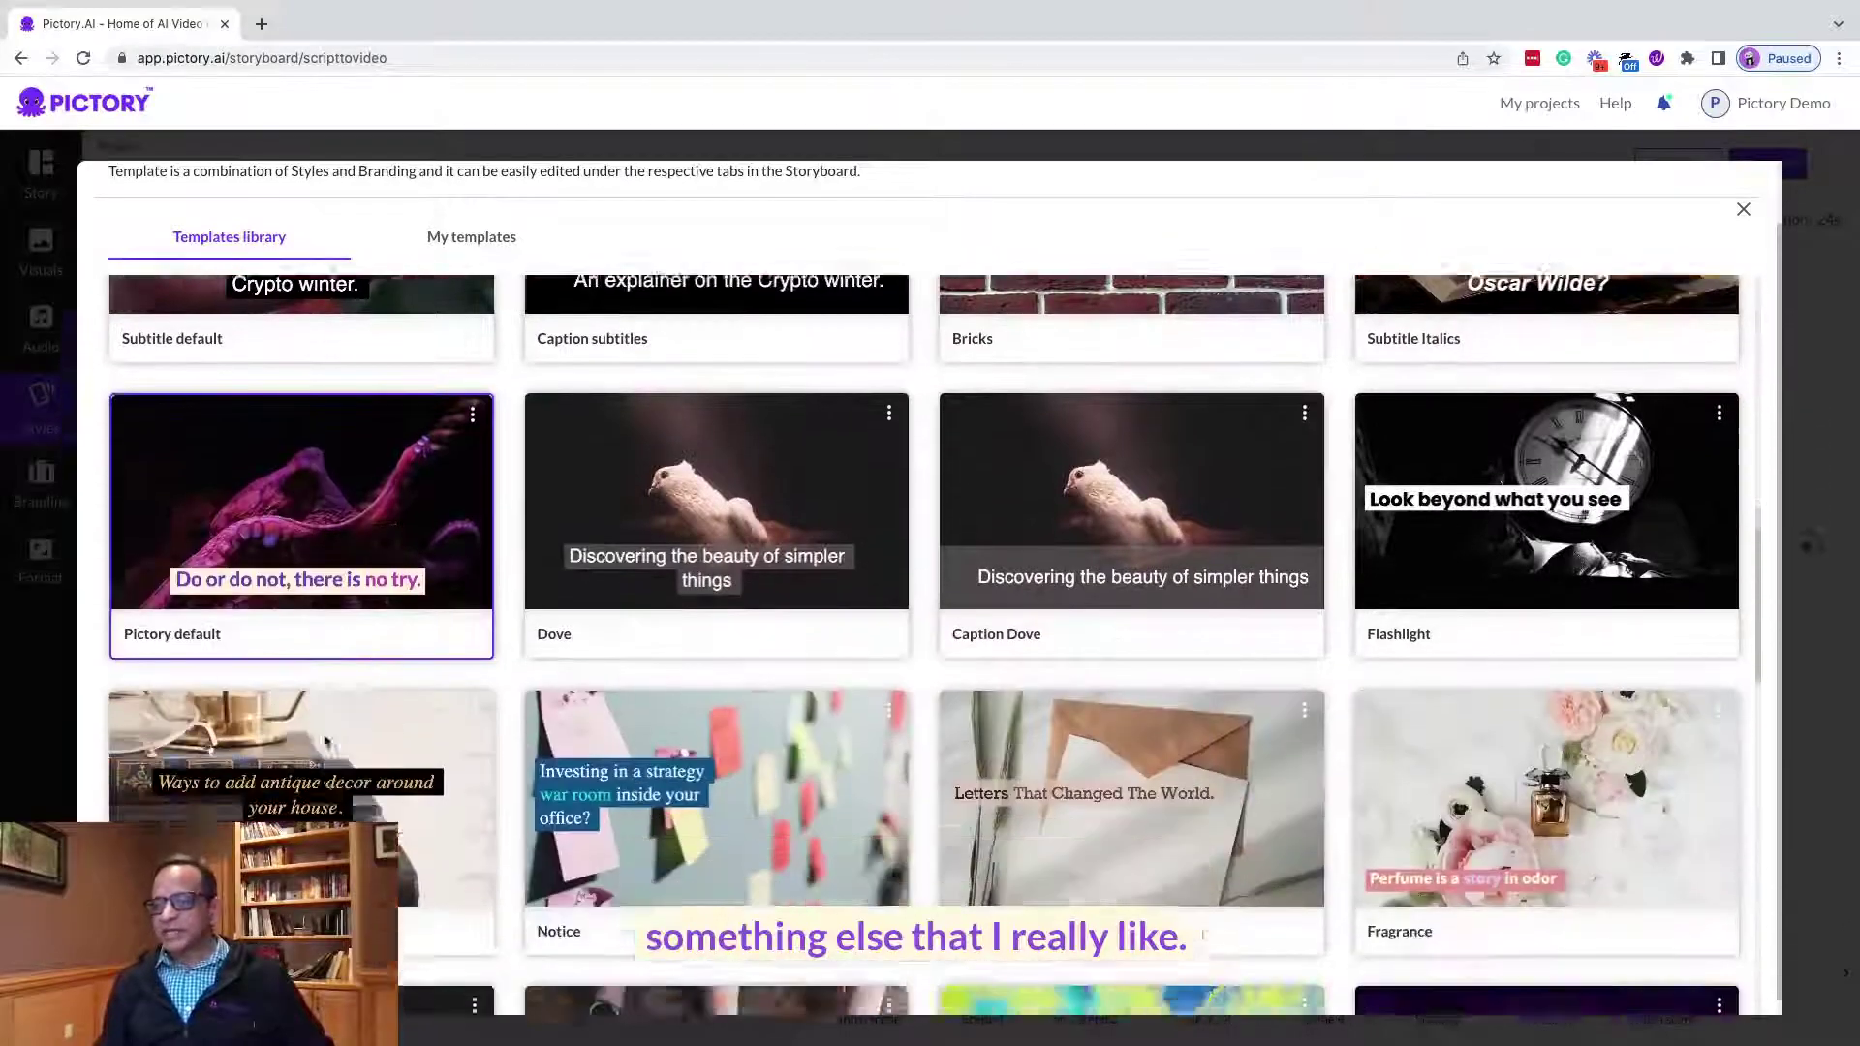
scroll(323, 740, down, 7)
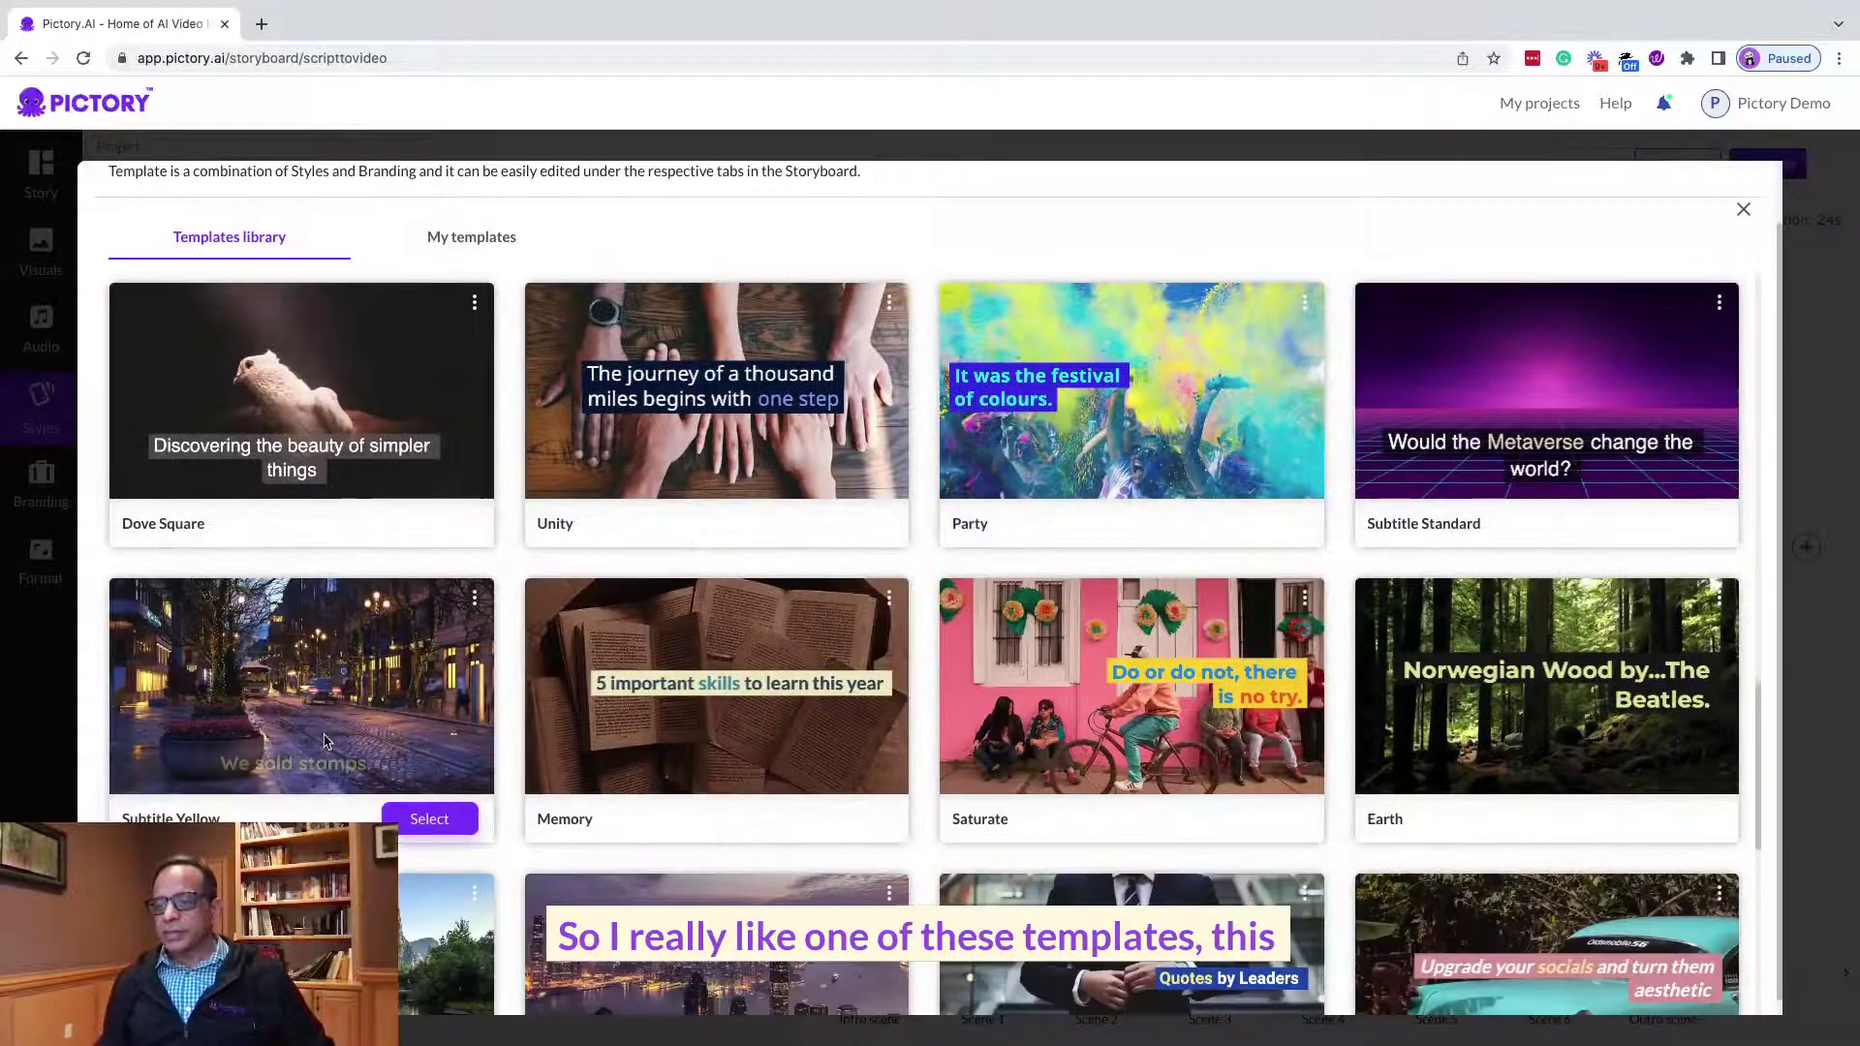
scroll(324, 741, down, 10)
scroll(325, 742, up, 4)
scroll(325, 742, down, 2)
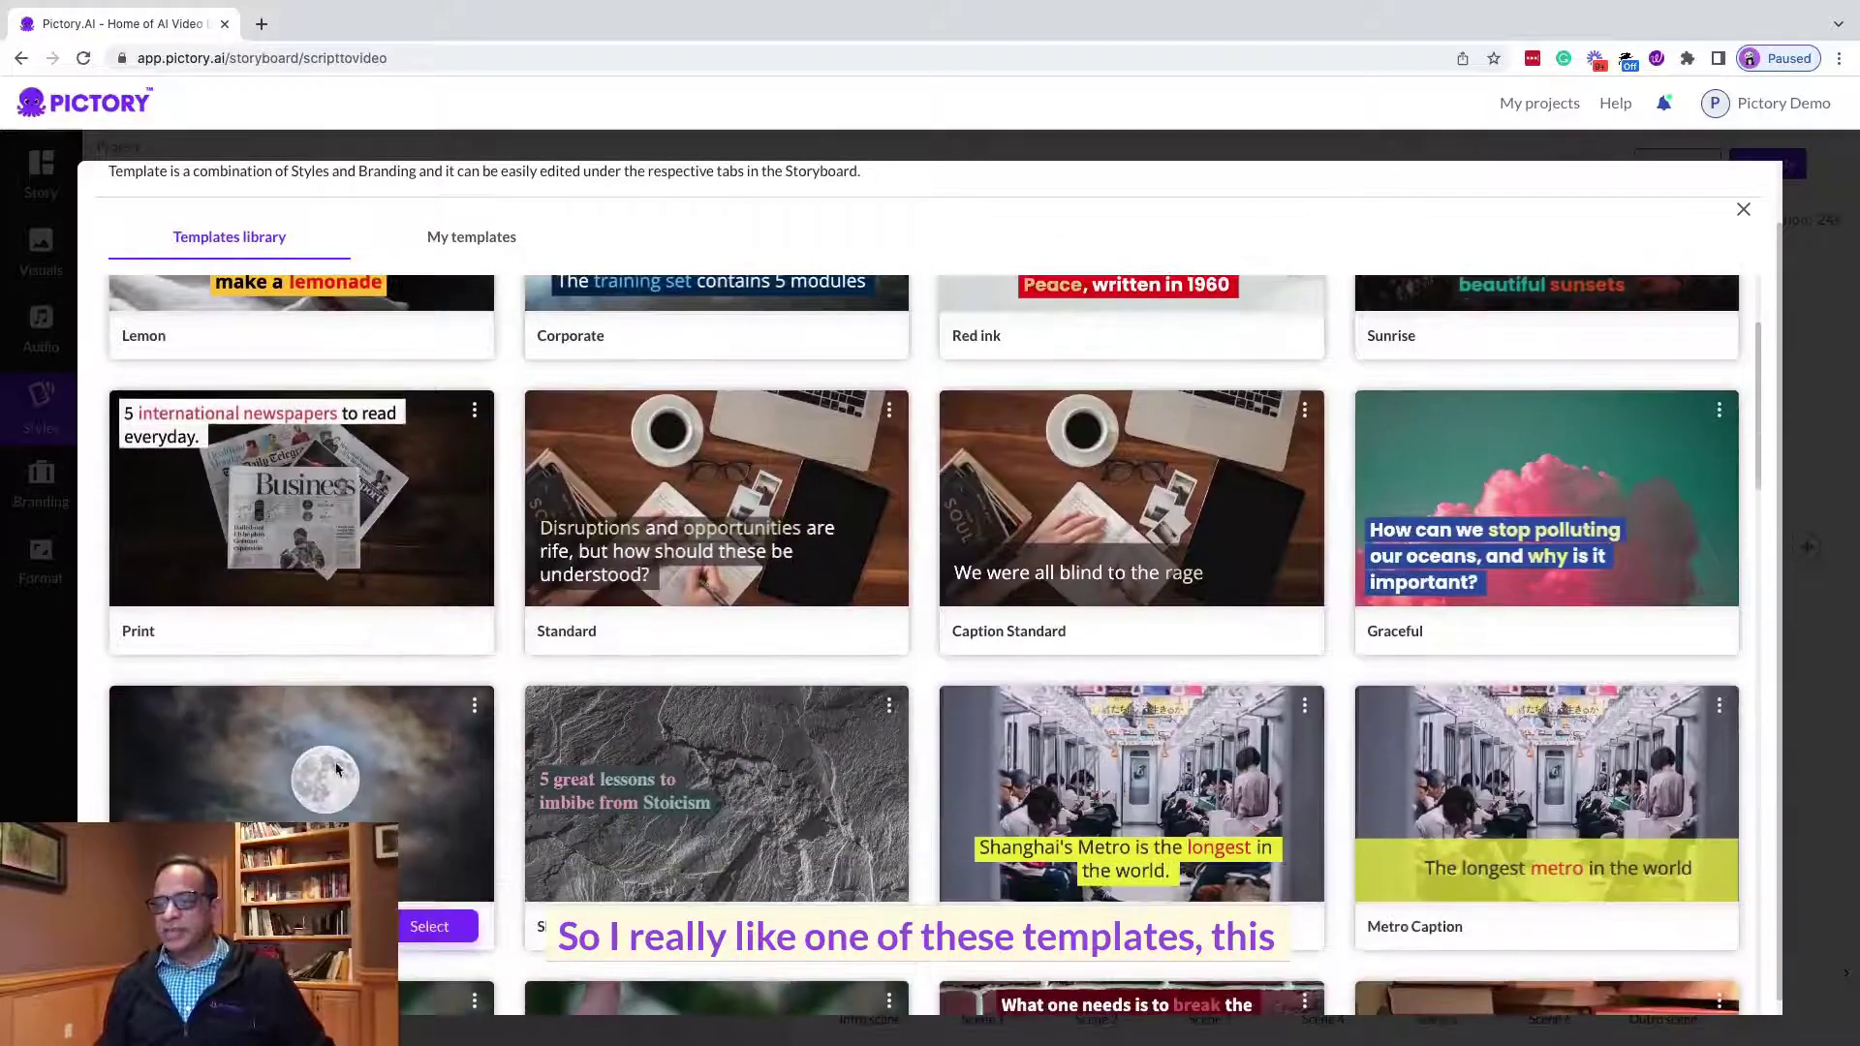
scroll(339, 775, down, 1)
click(420, 858)
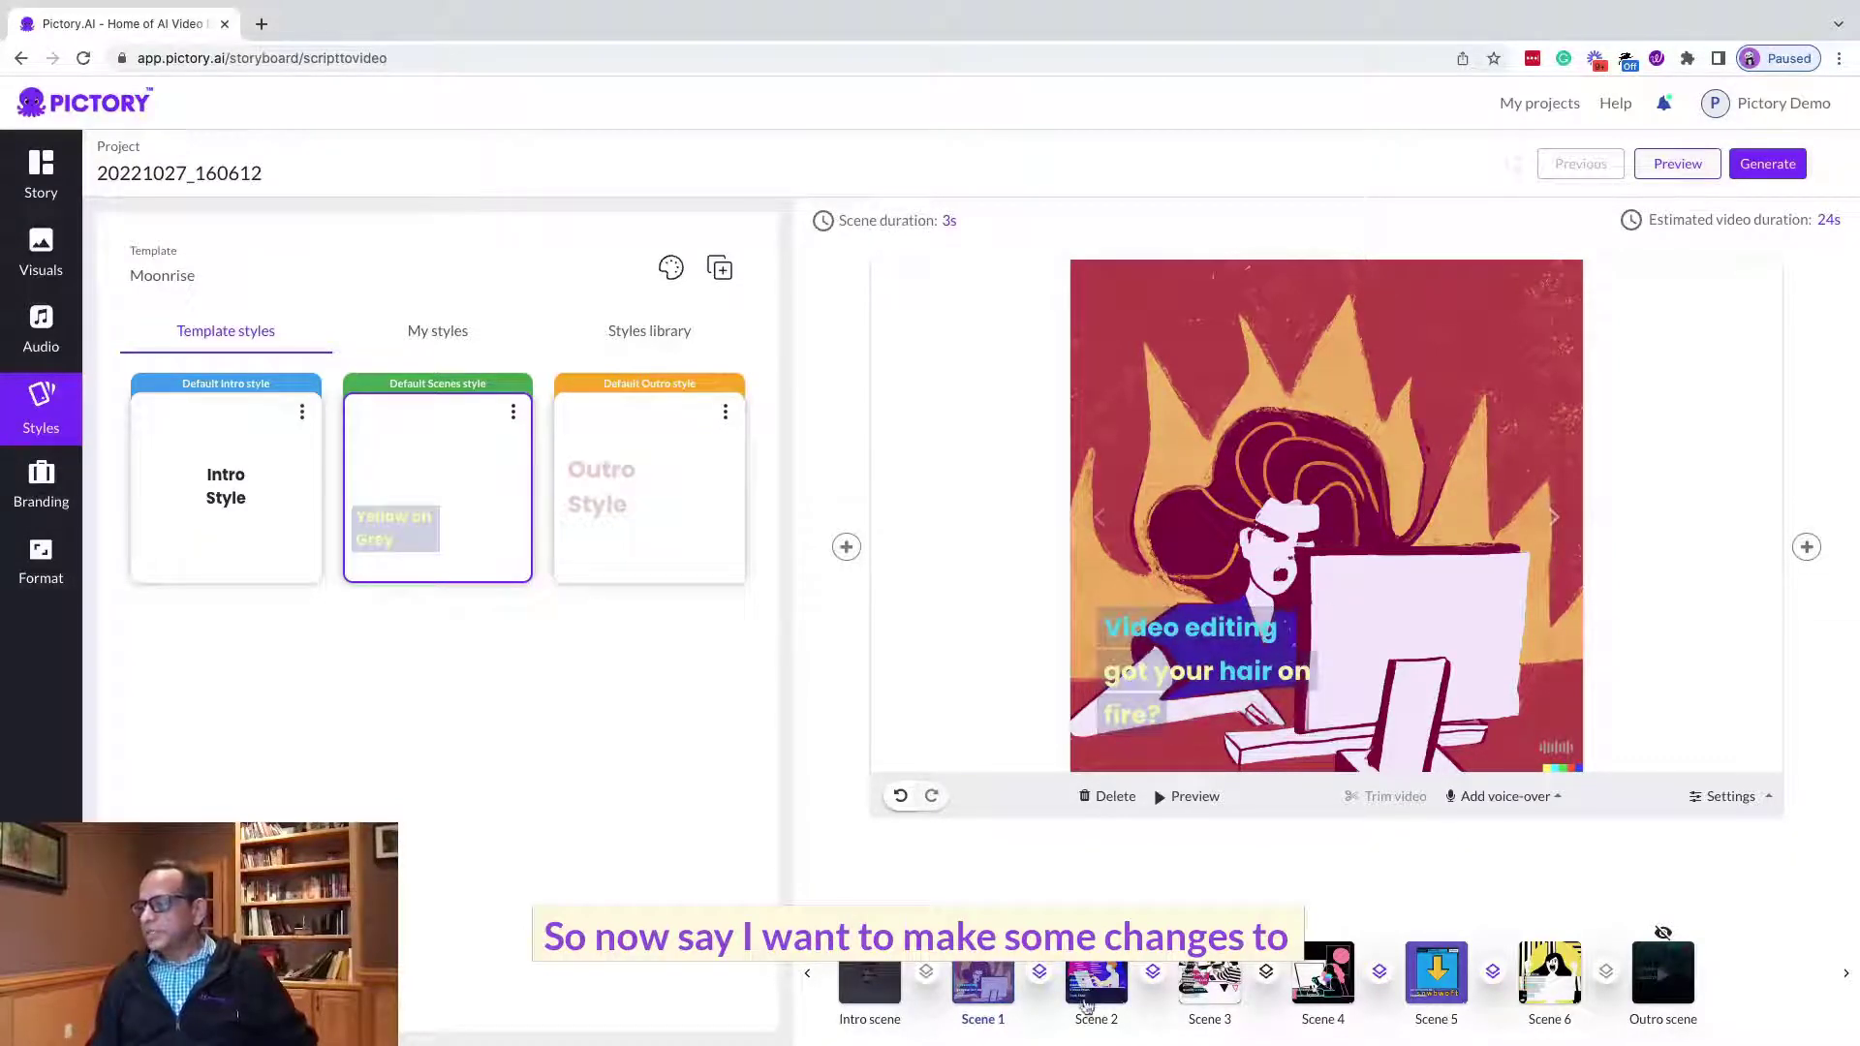
- Show Scene 2 in the preview and select its Poppins 36 caption for styling
click(1092, 1000)
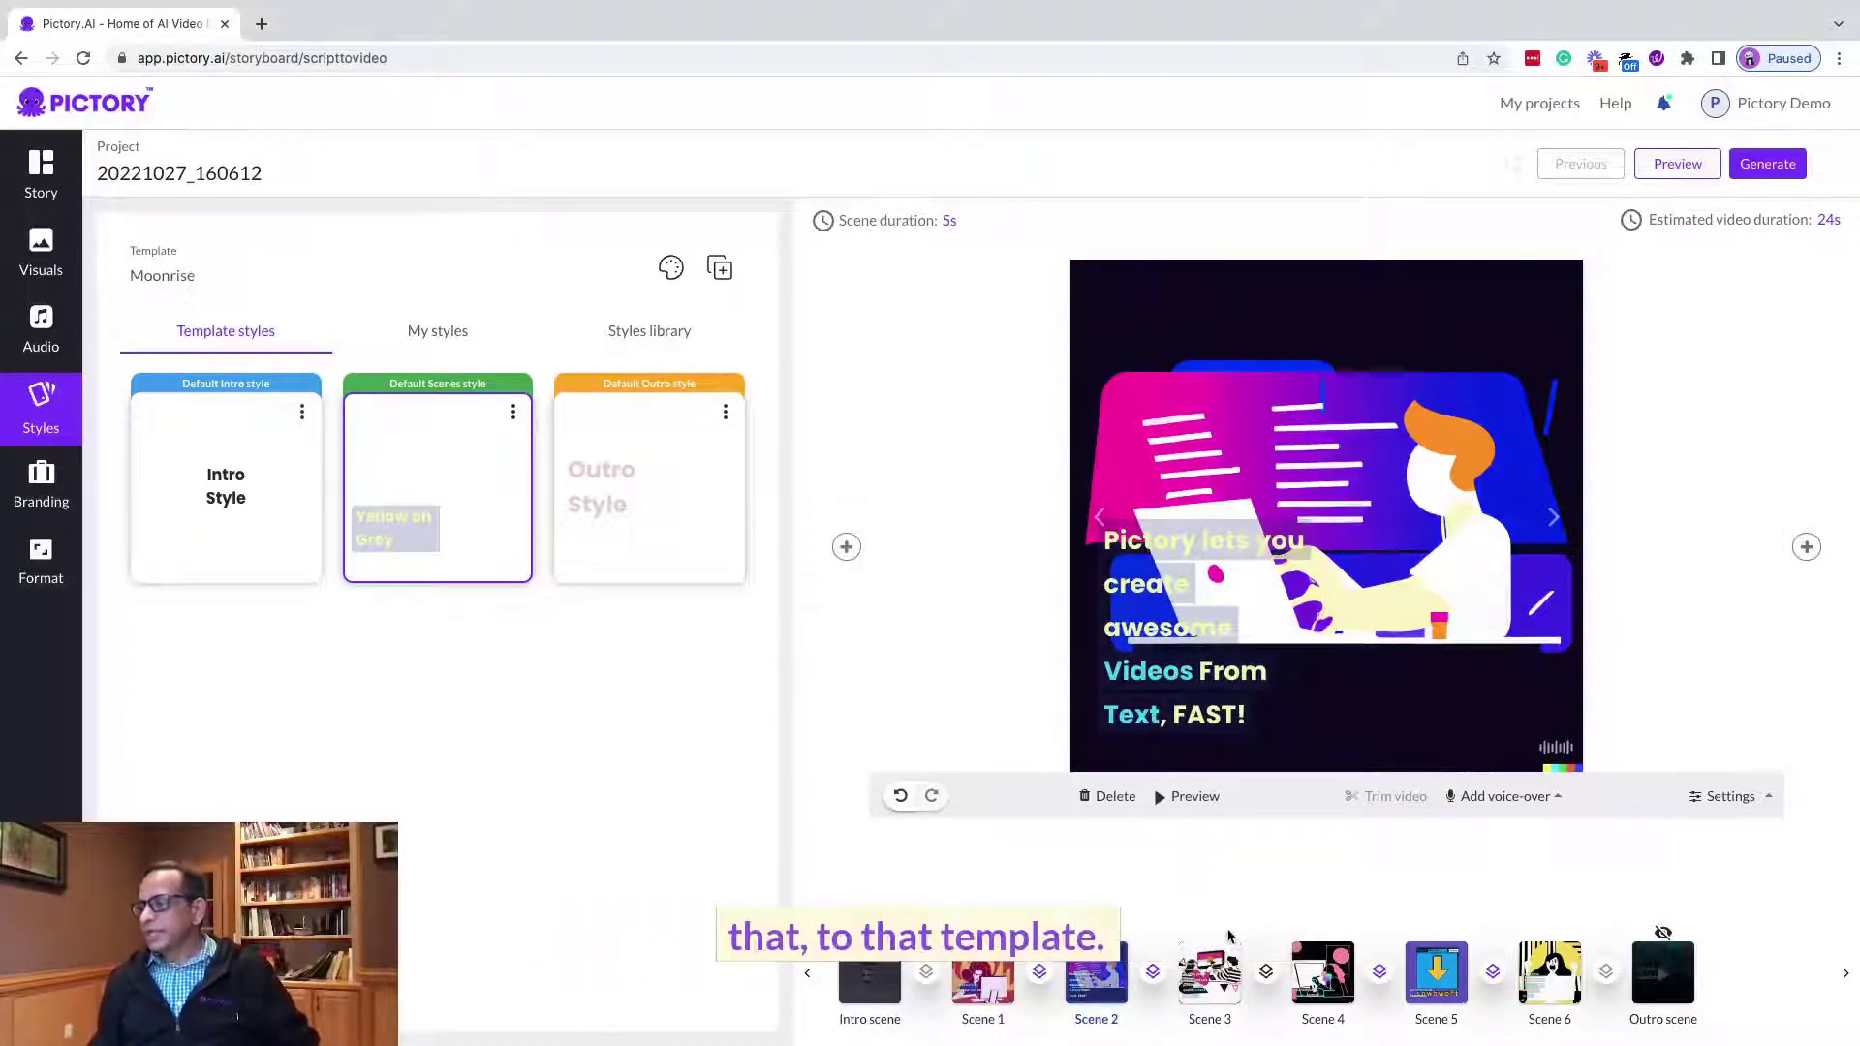
click(966, 980)
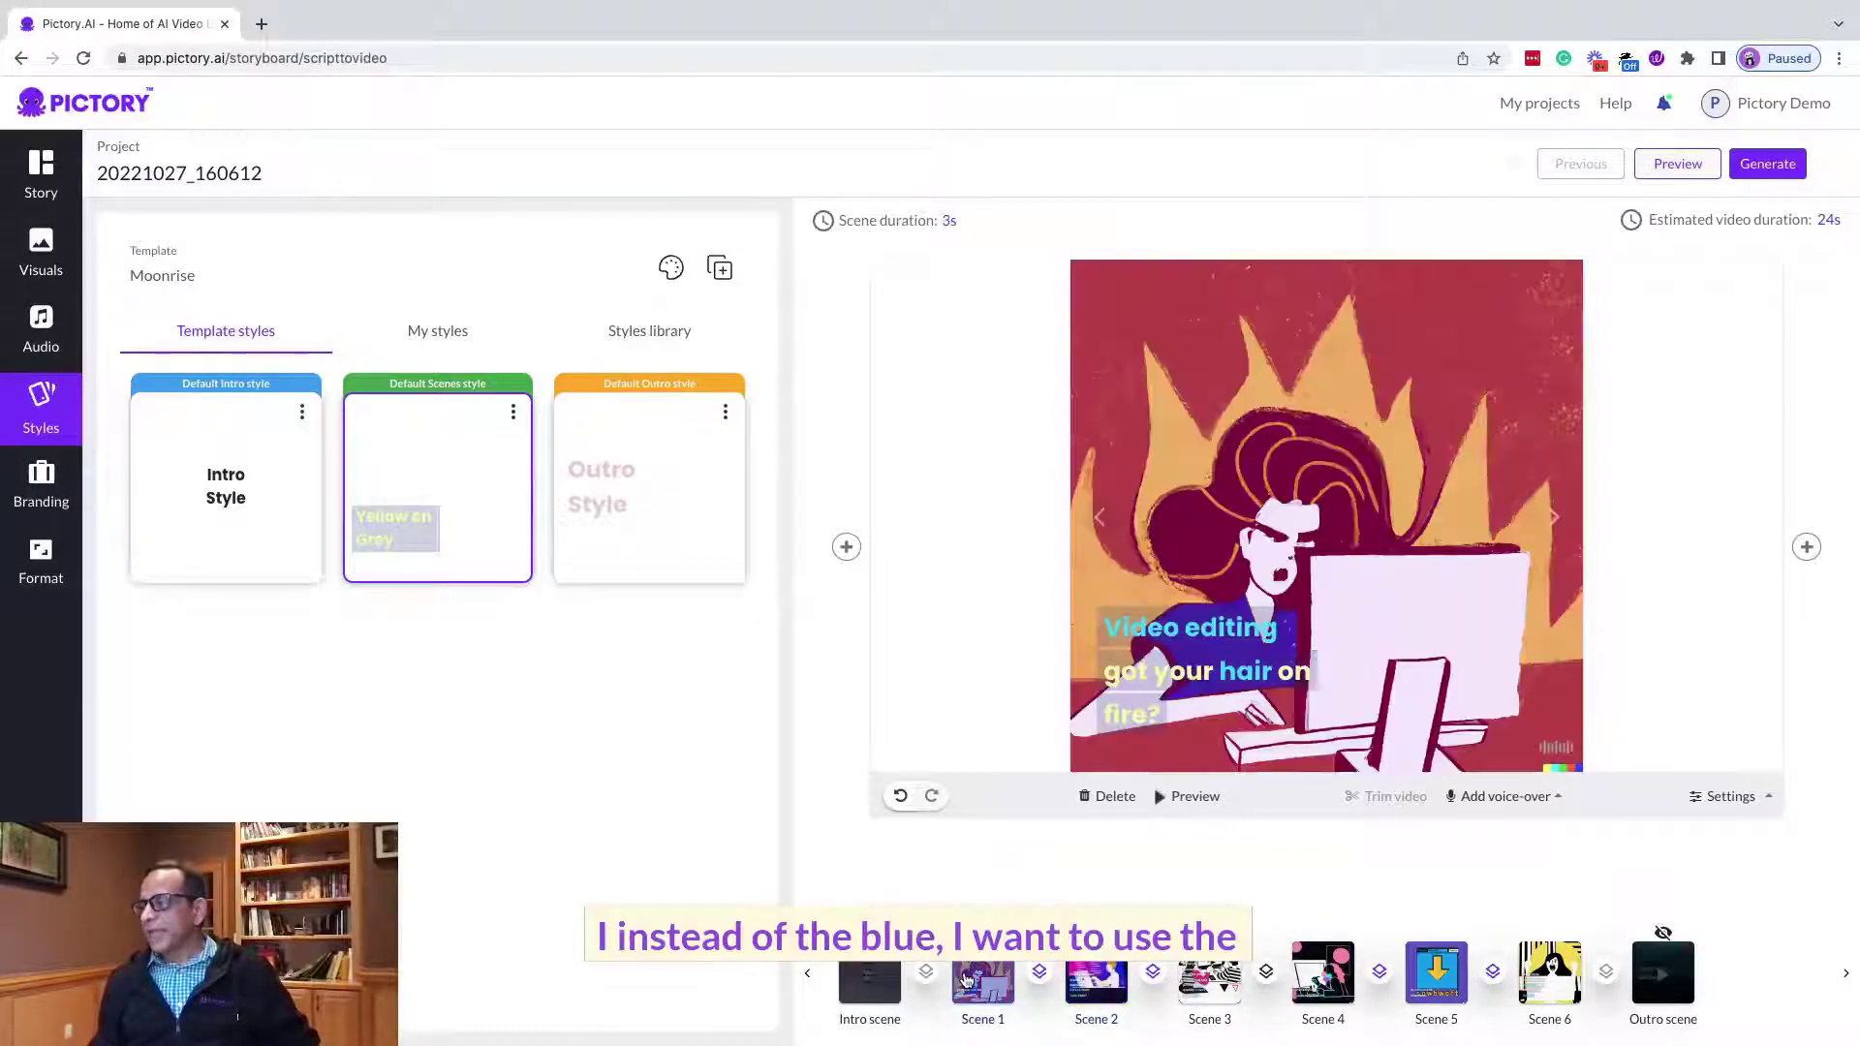
click(1080, 978)
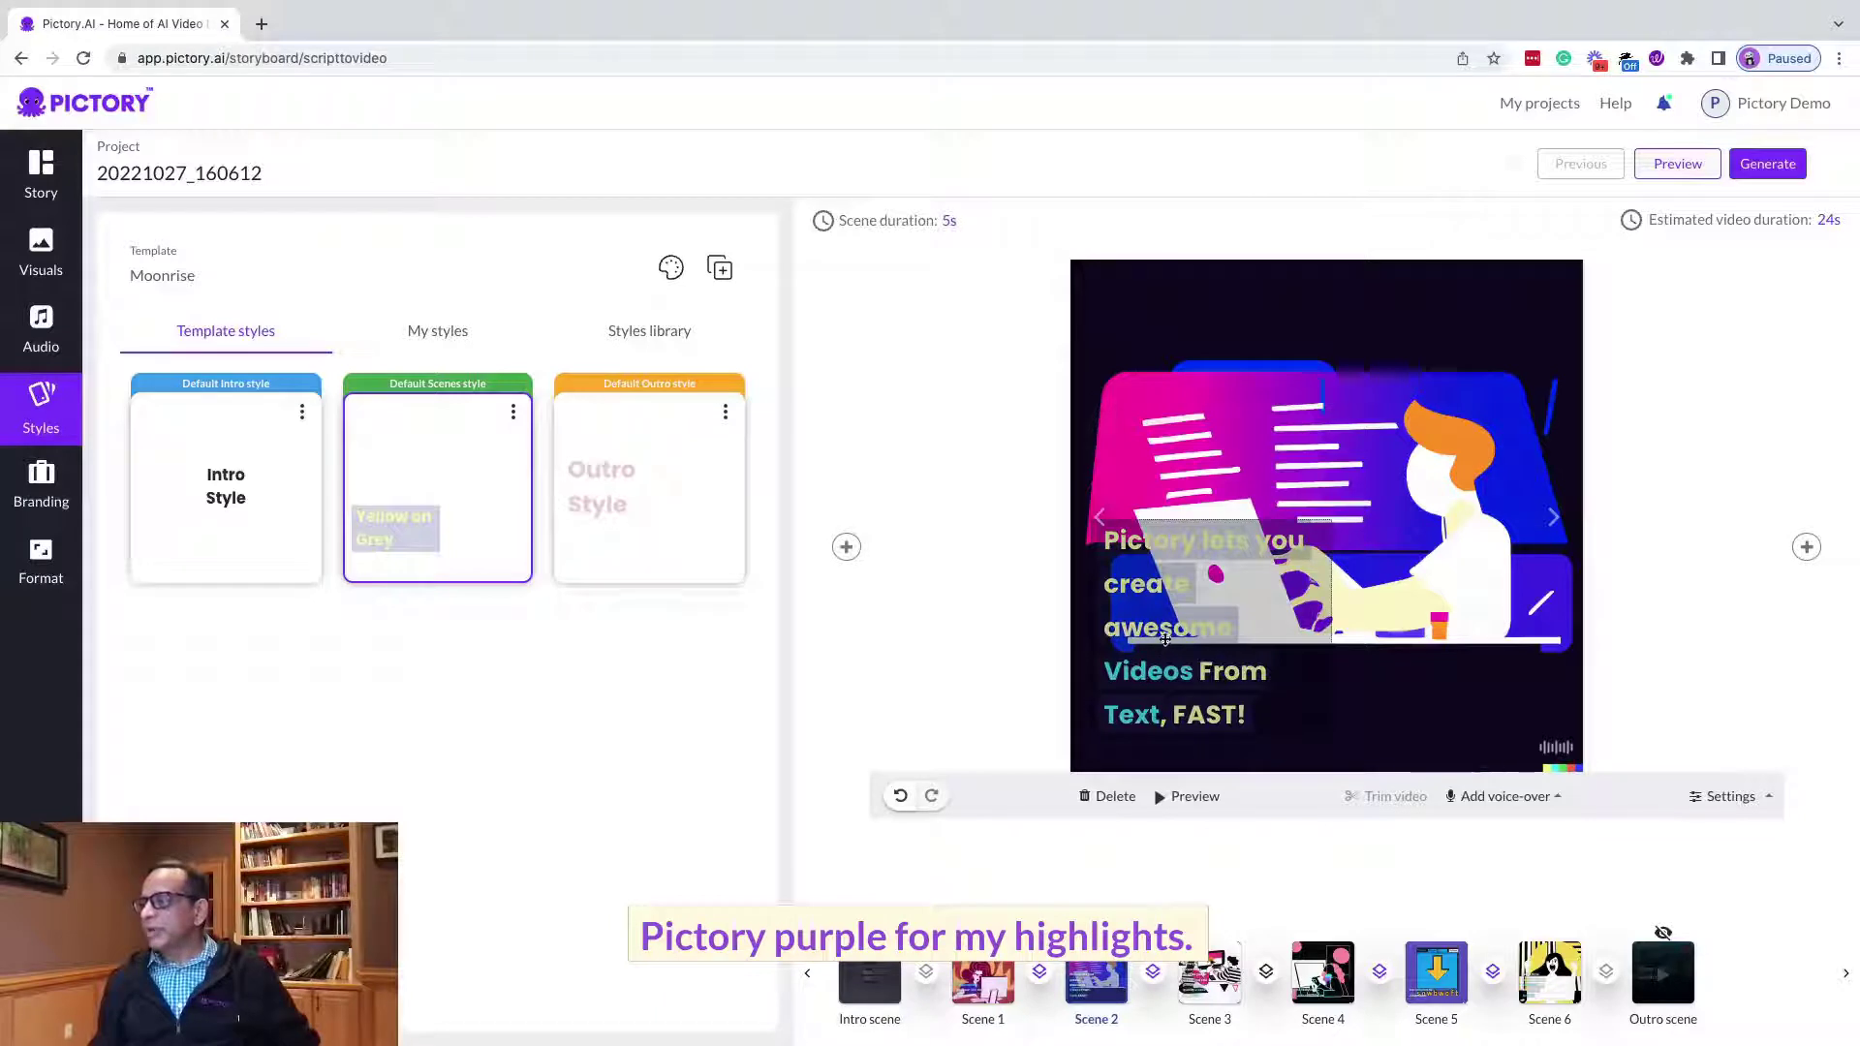
click(1166, 638)
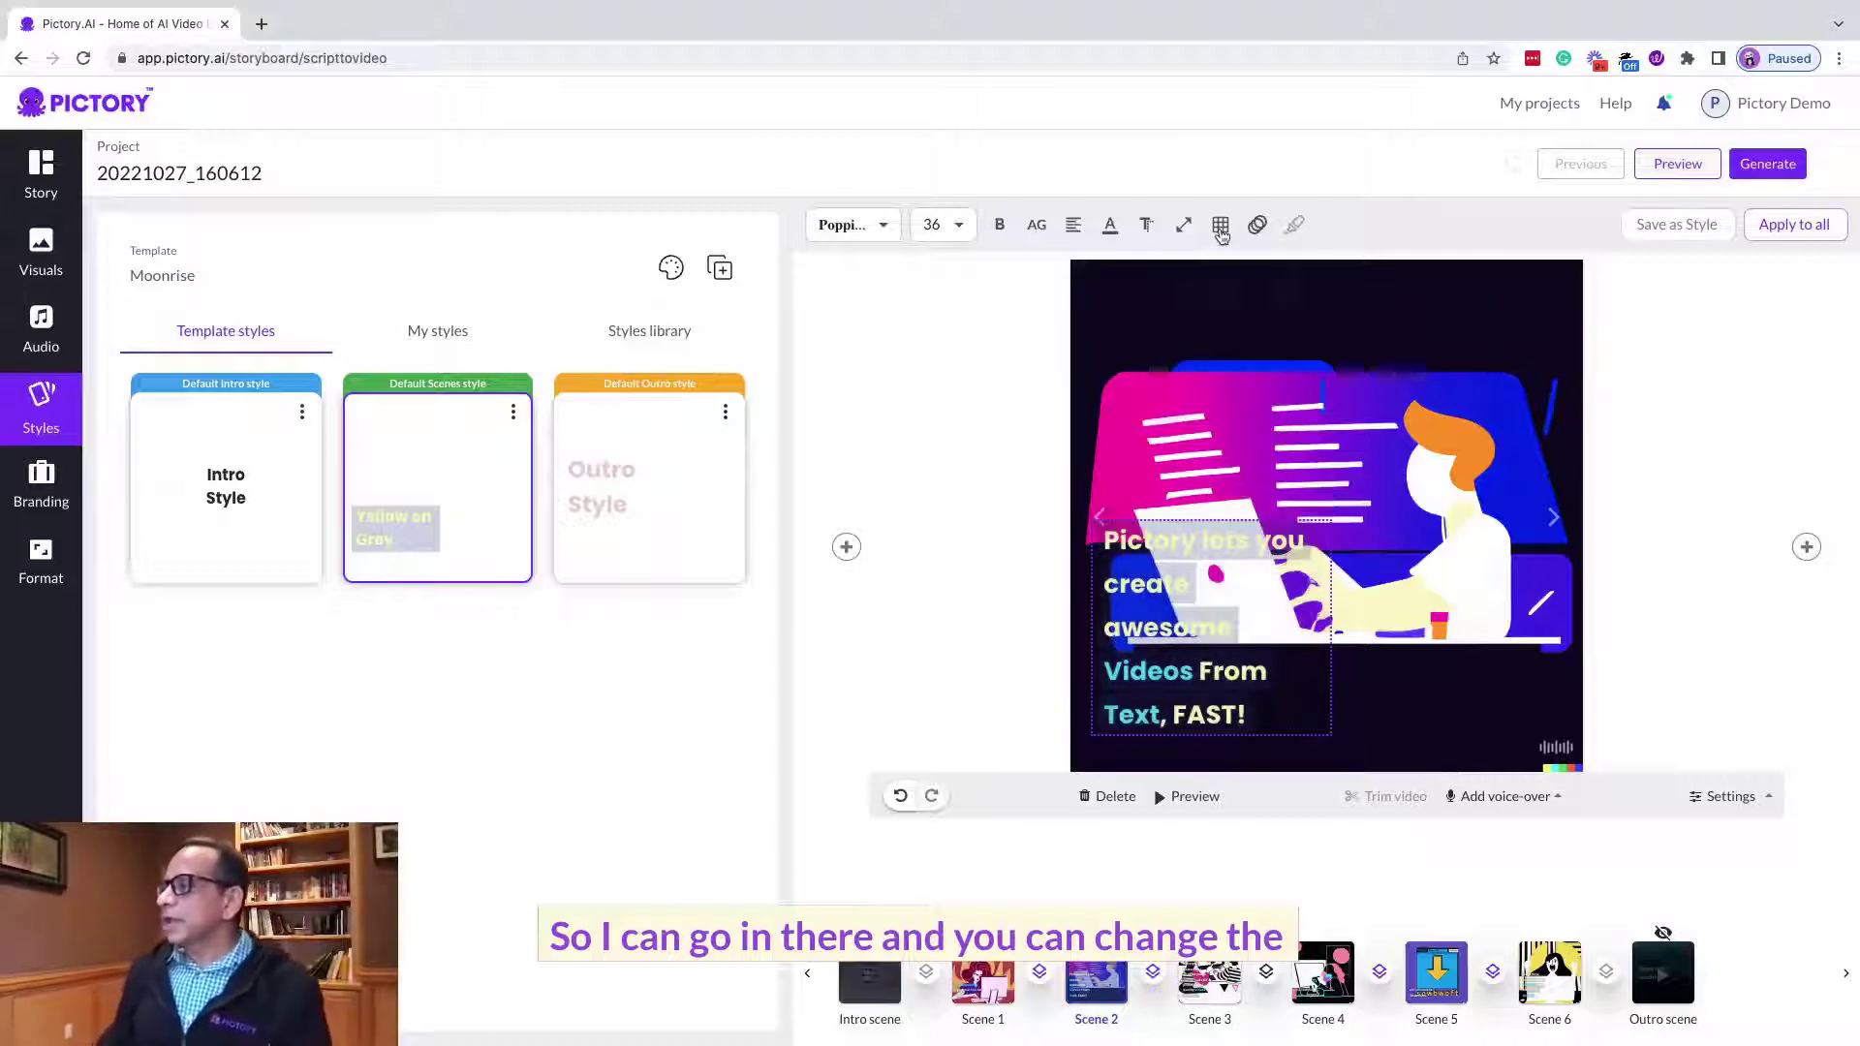
- Set Scene 2's caption highlight colour to 822DFF purple and its text colour to white
mouse_move(1113, 228)
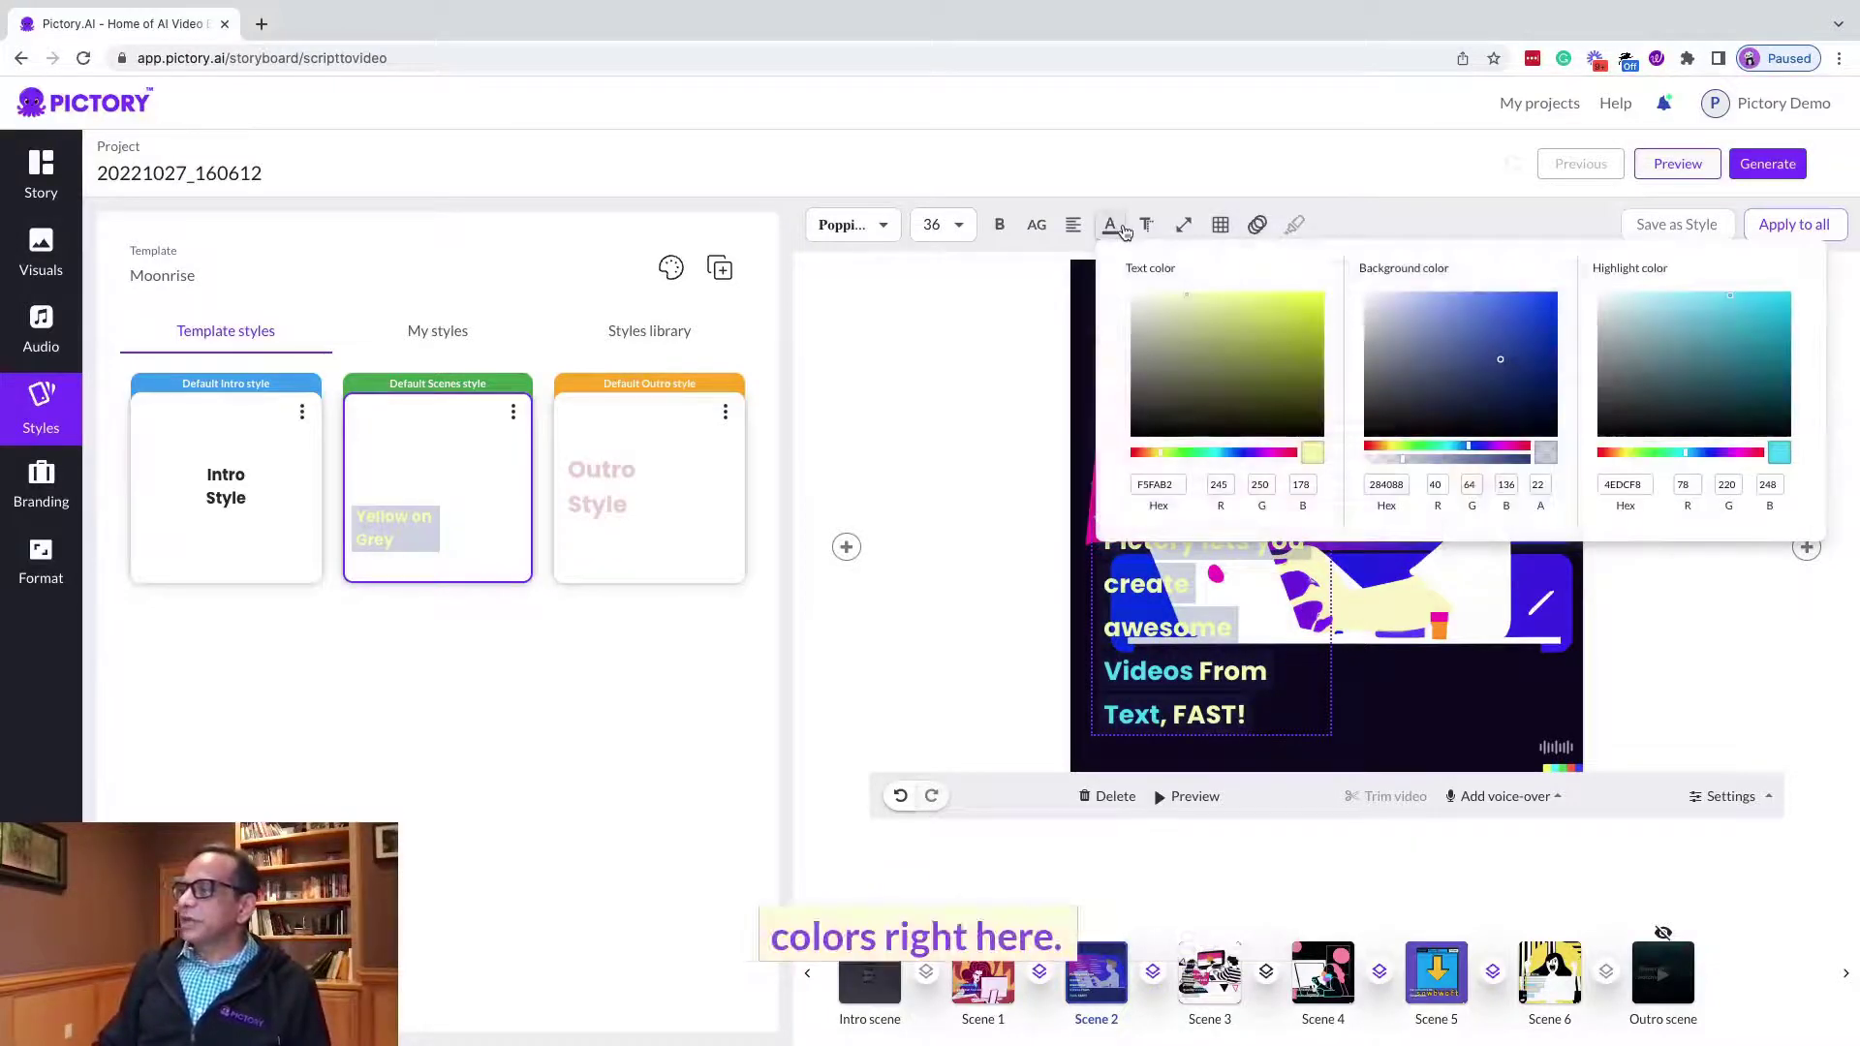
click(1116, 239)
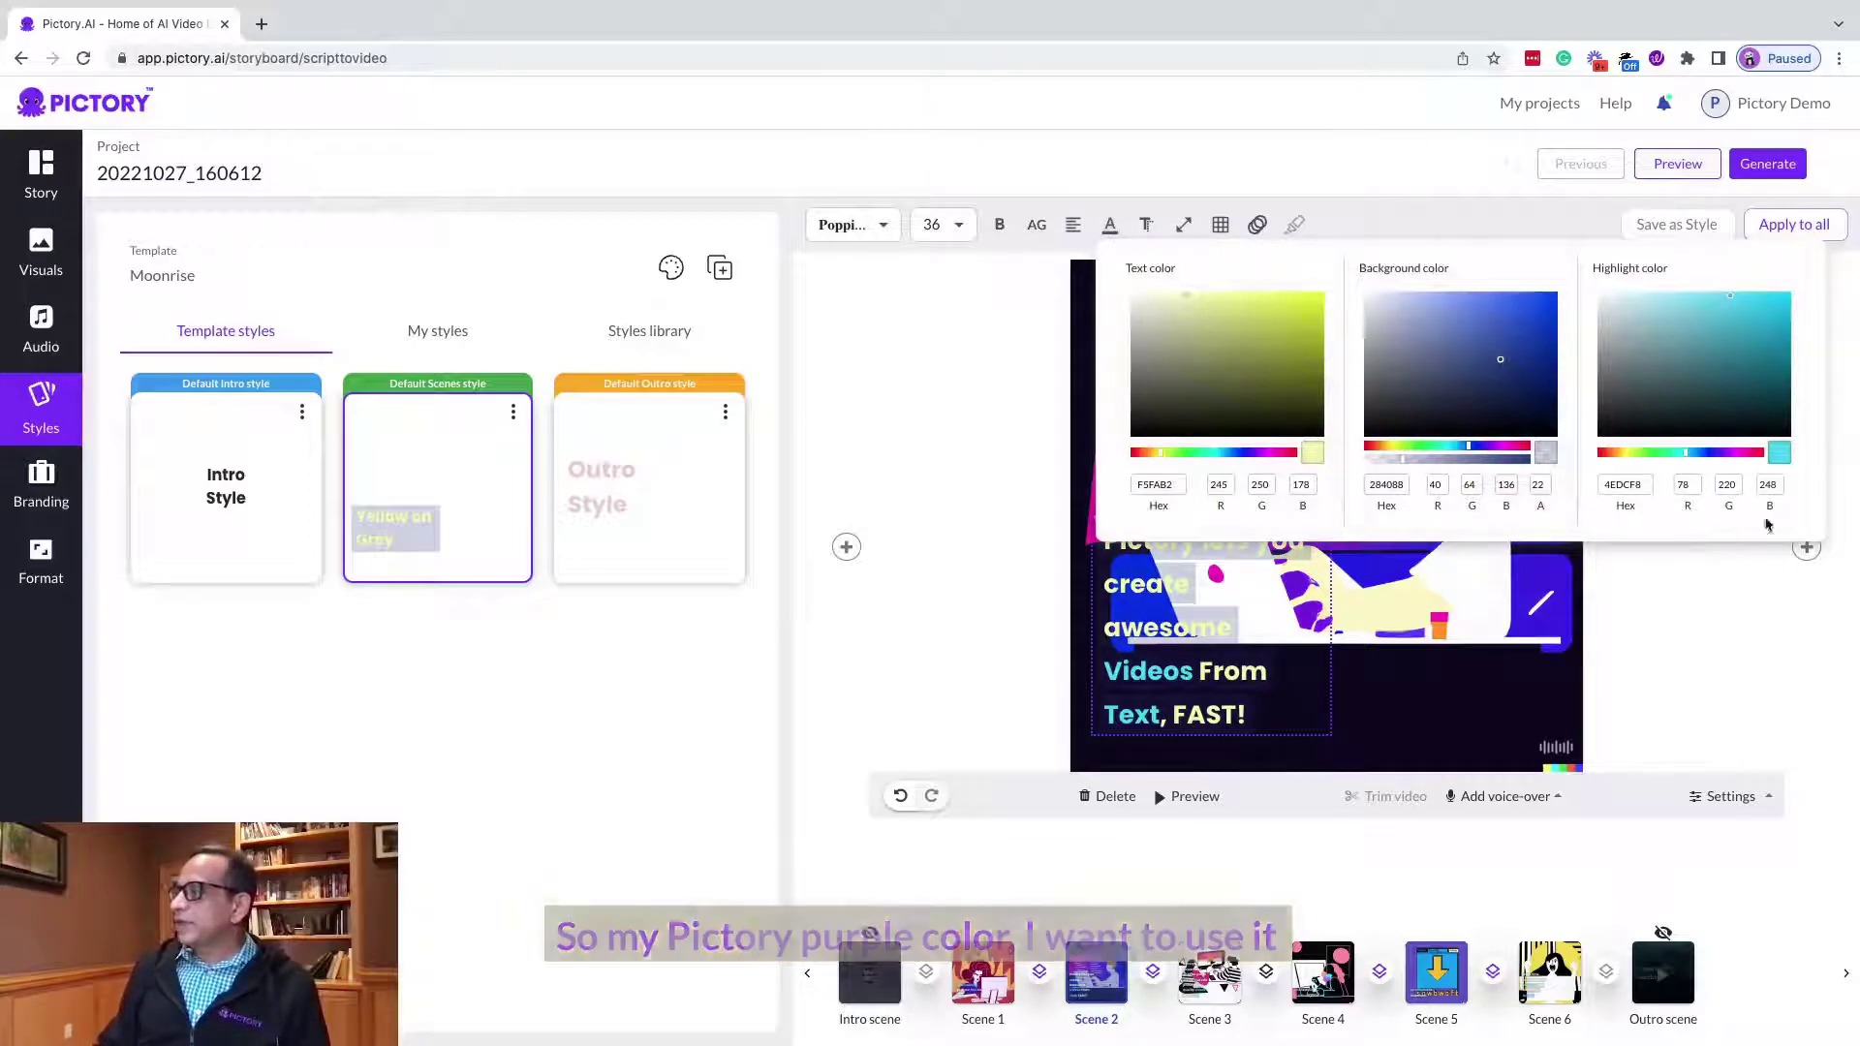
text(822DFF)
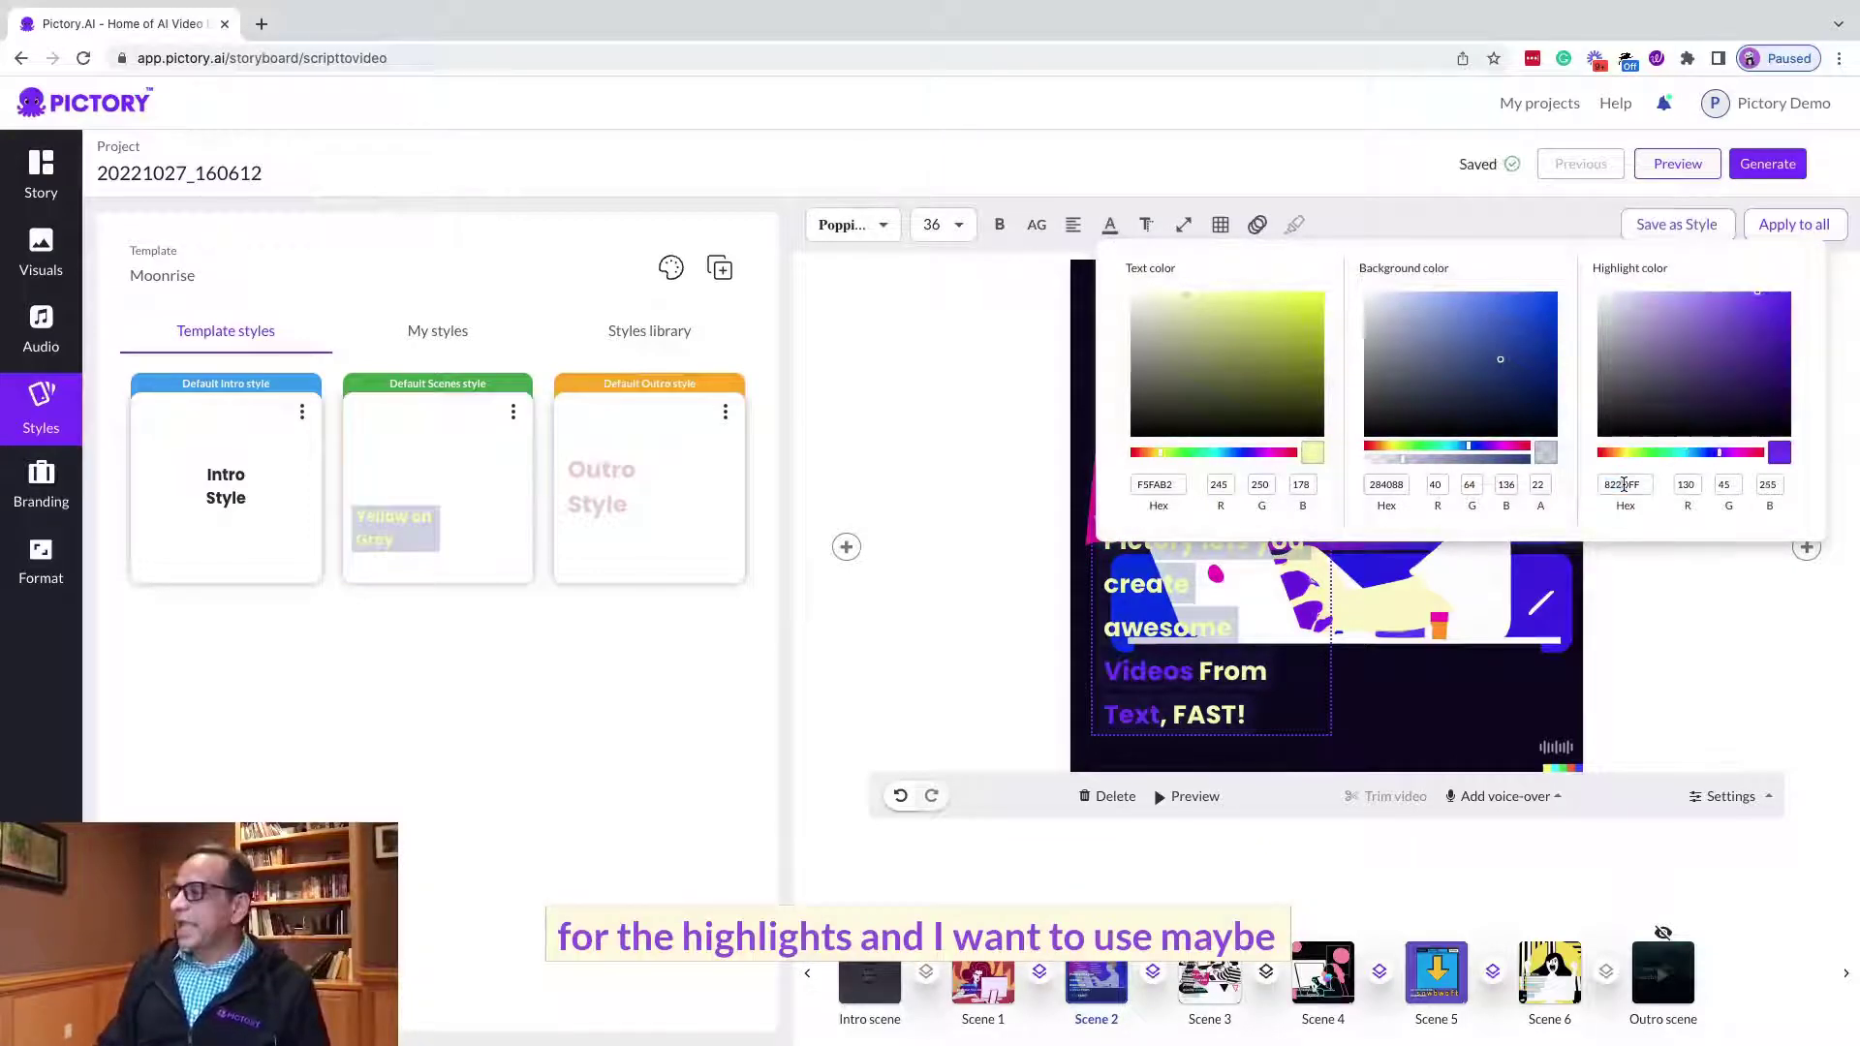
double_click(1151, 485)
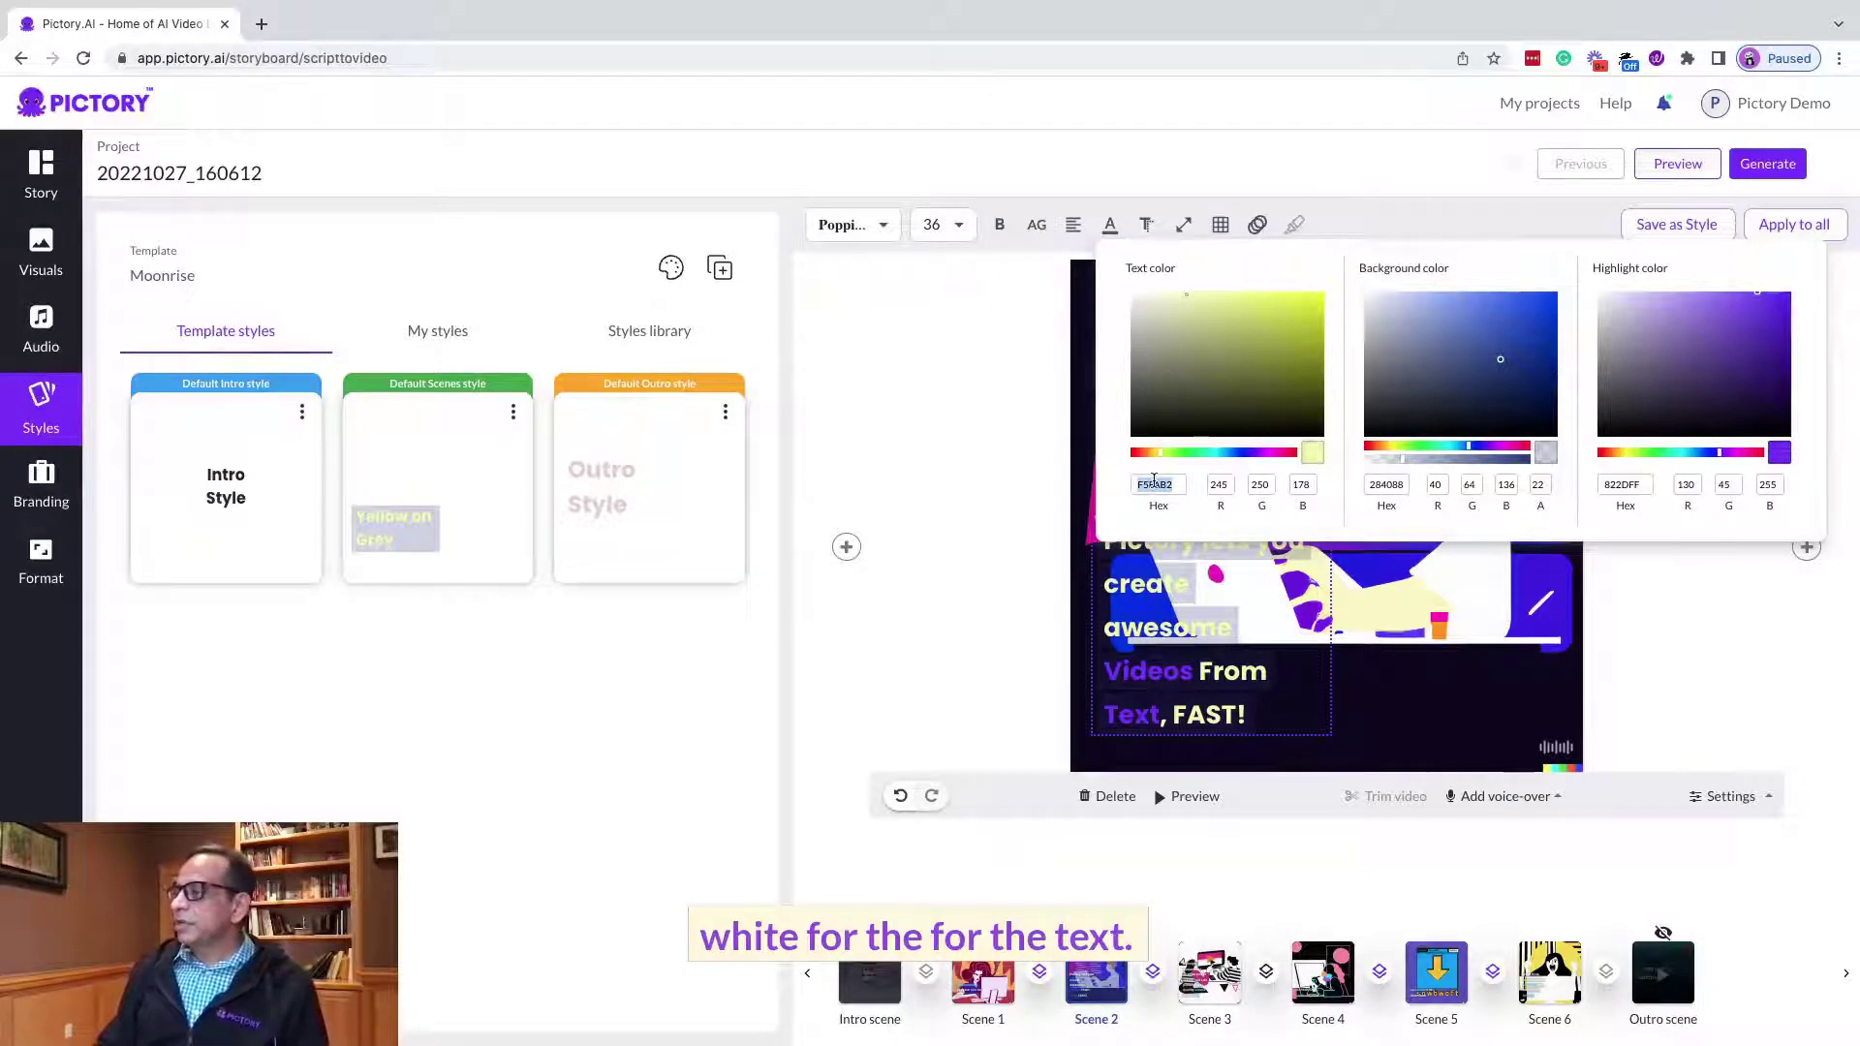
click(997, 478)
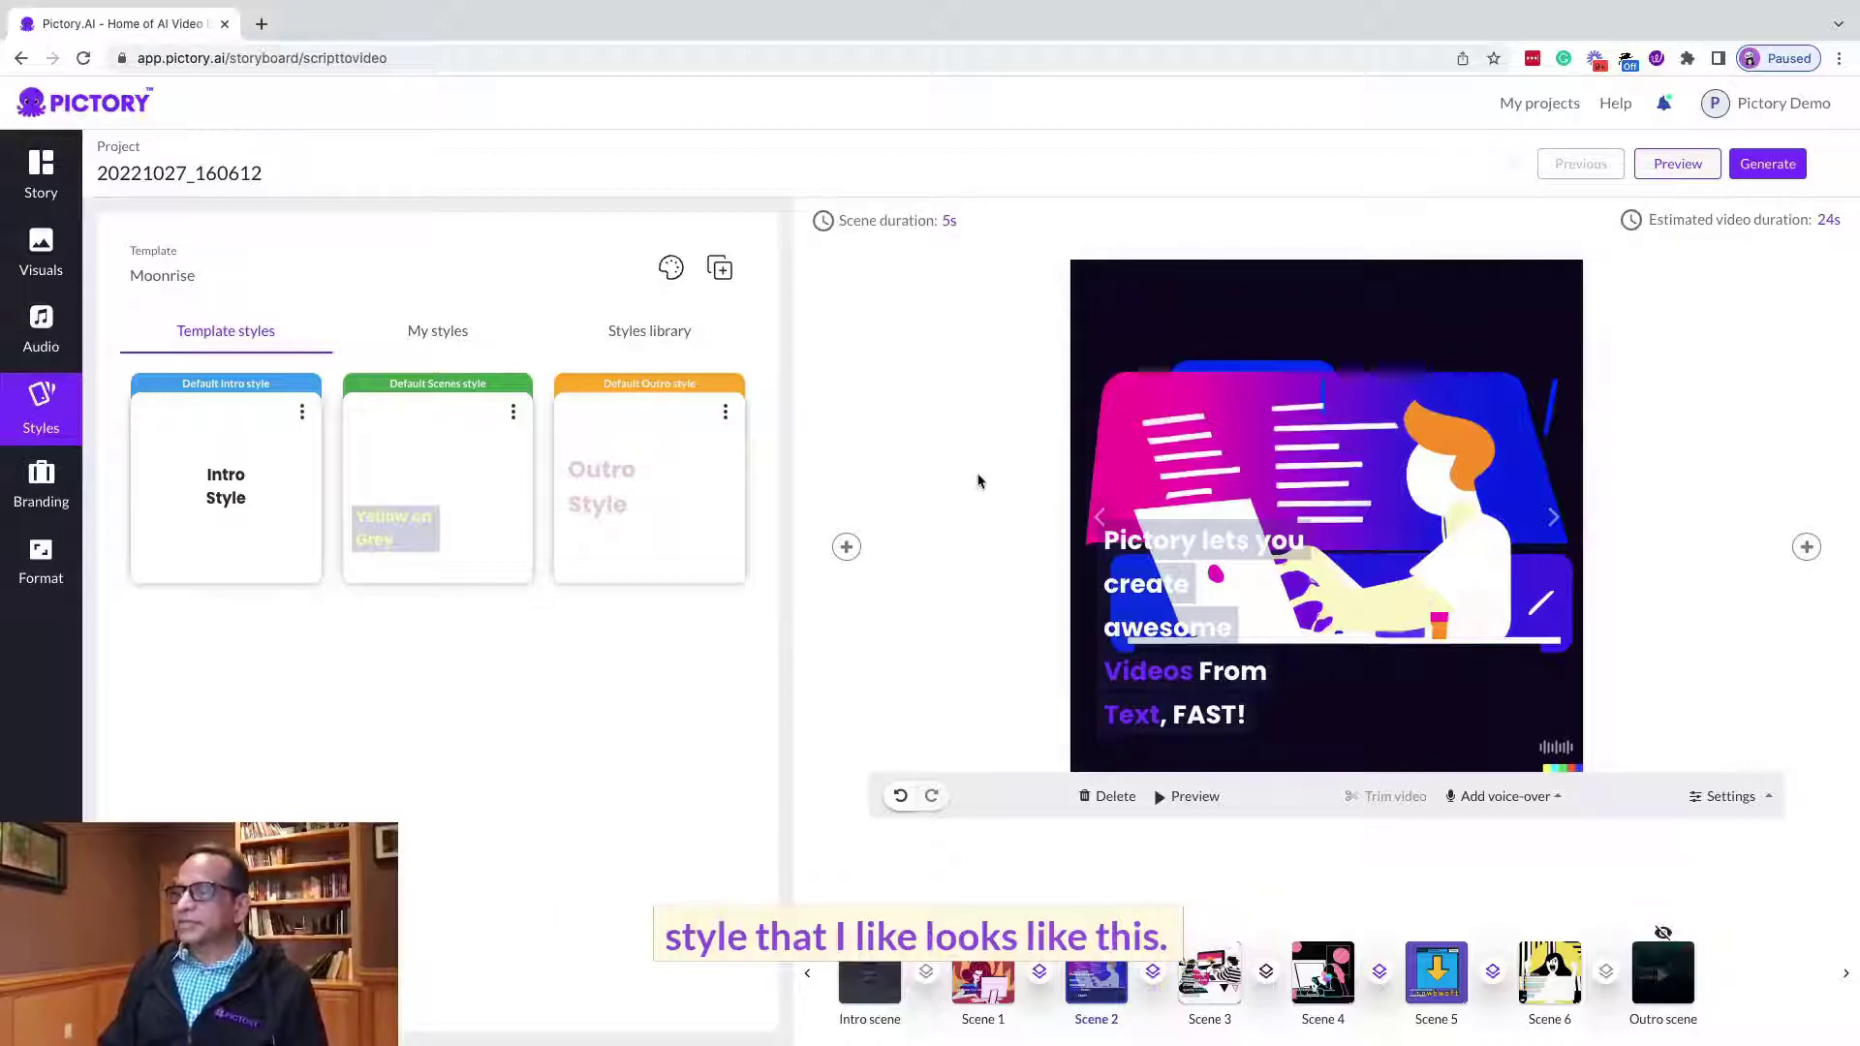
- Save the caption look as the style 'Moonrise Pictory' and apply it to every scene
click(1153, 577)
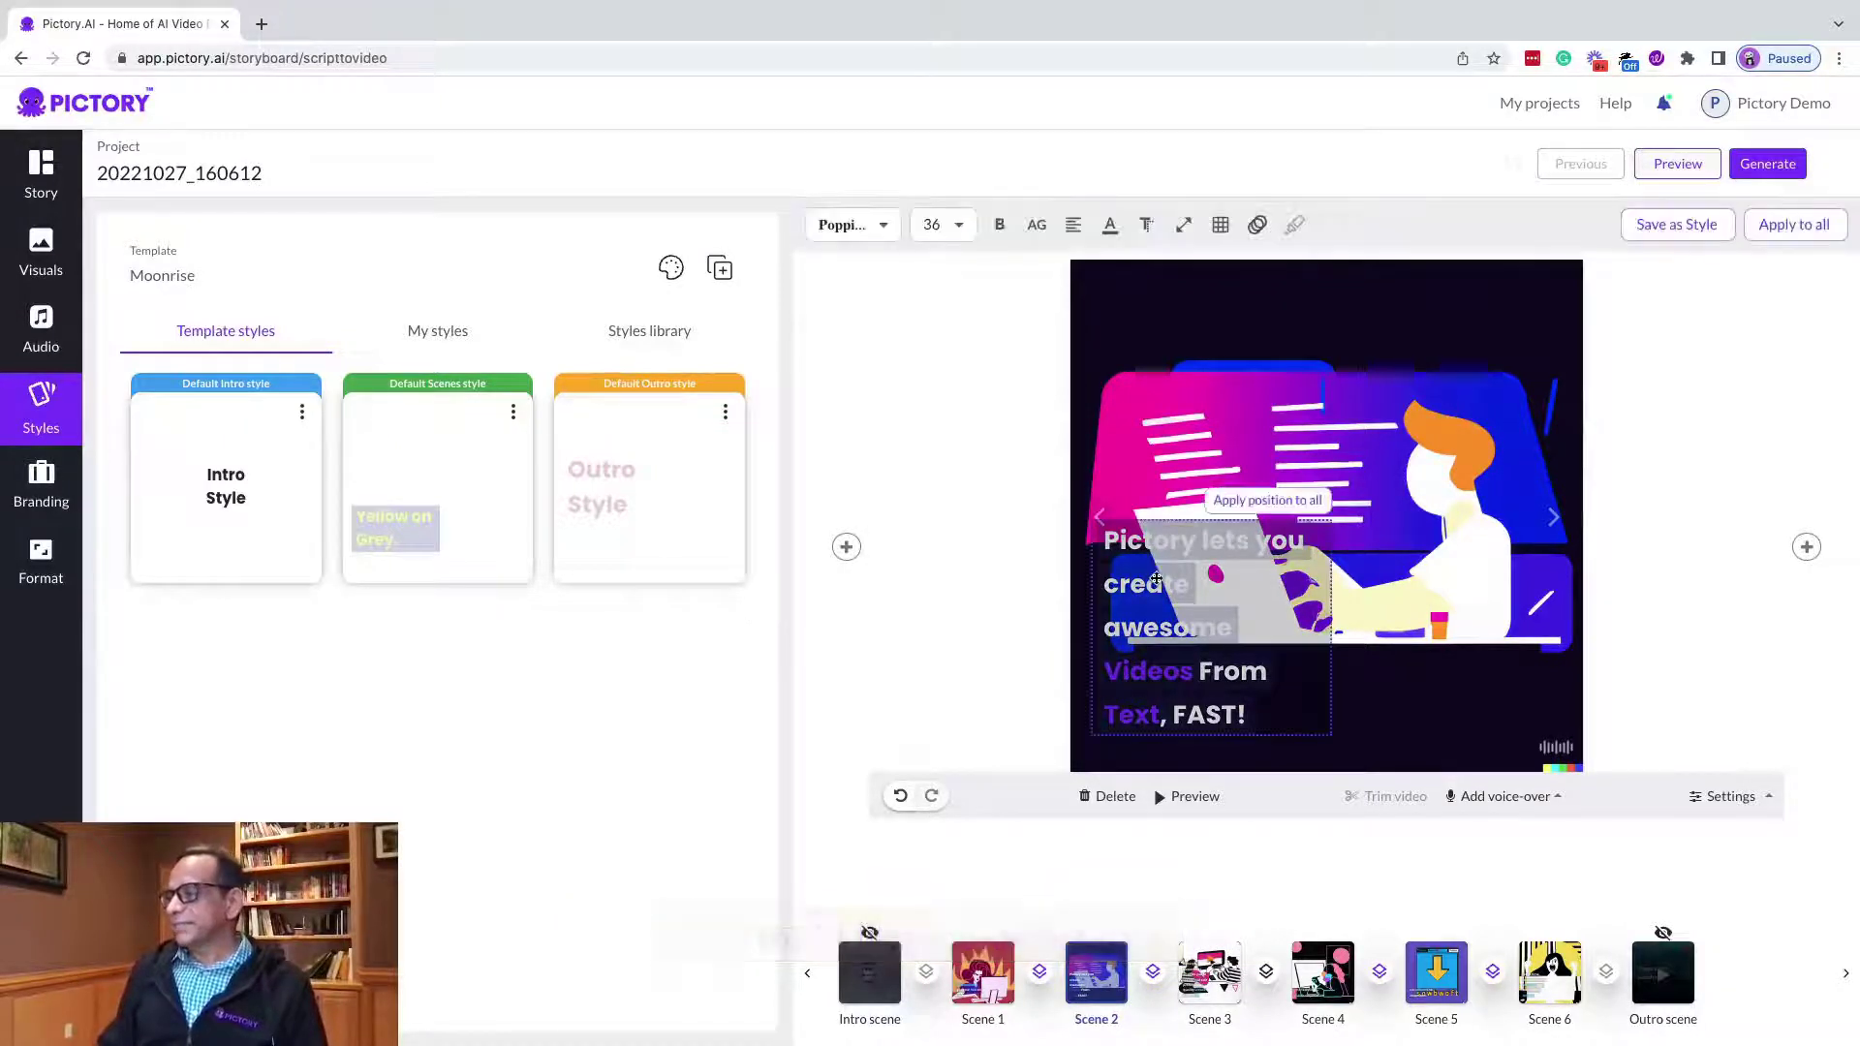
click(1686, 232)
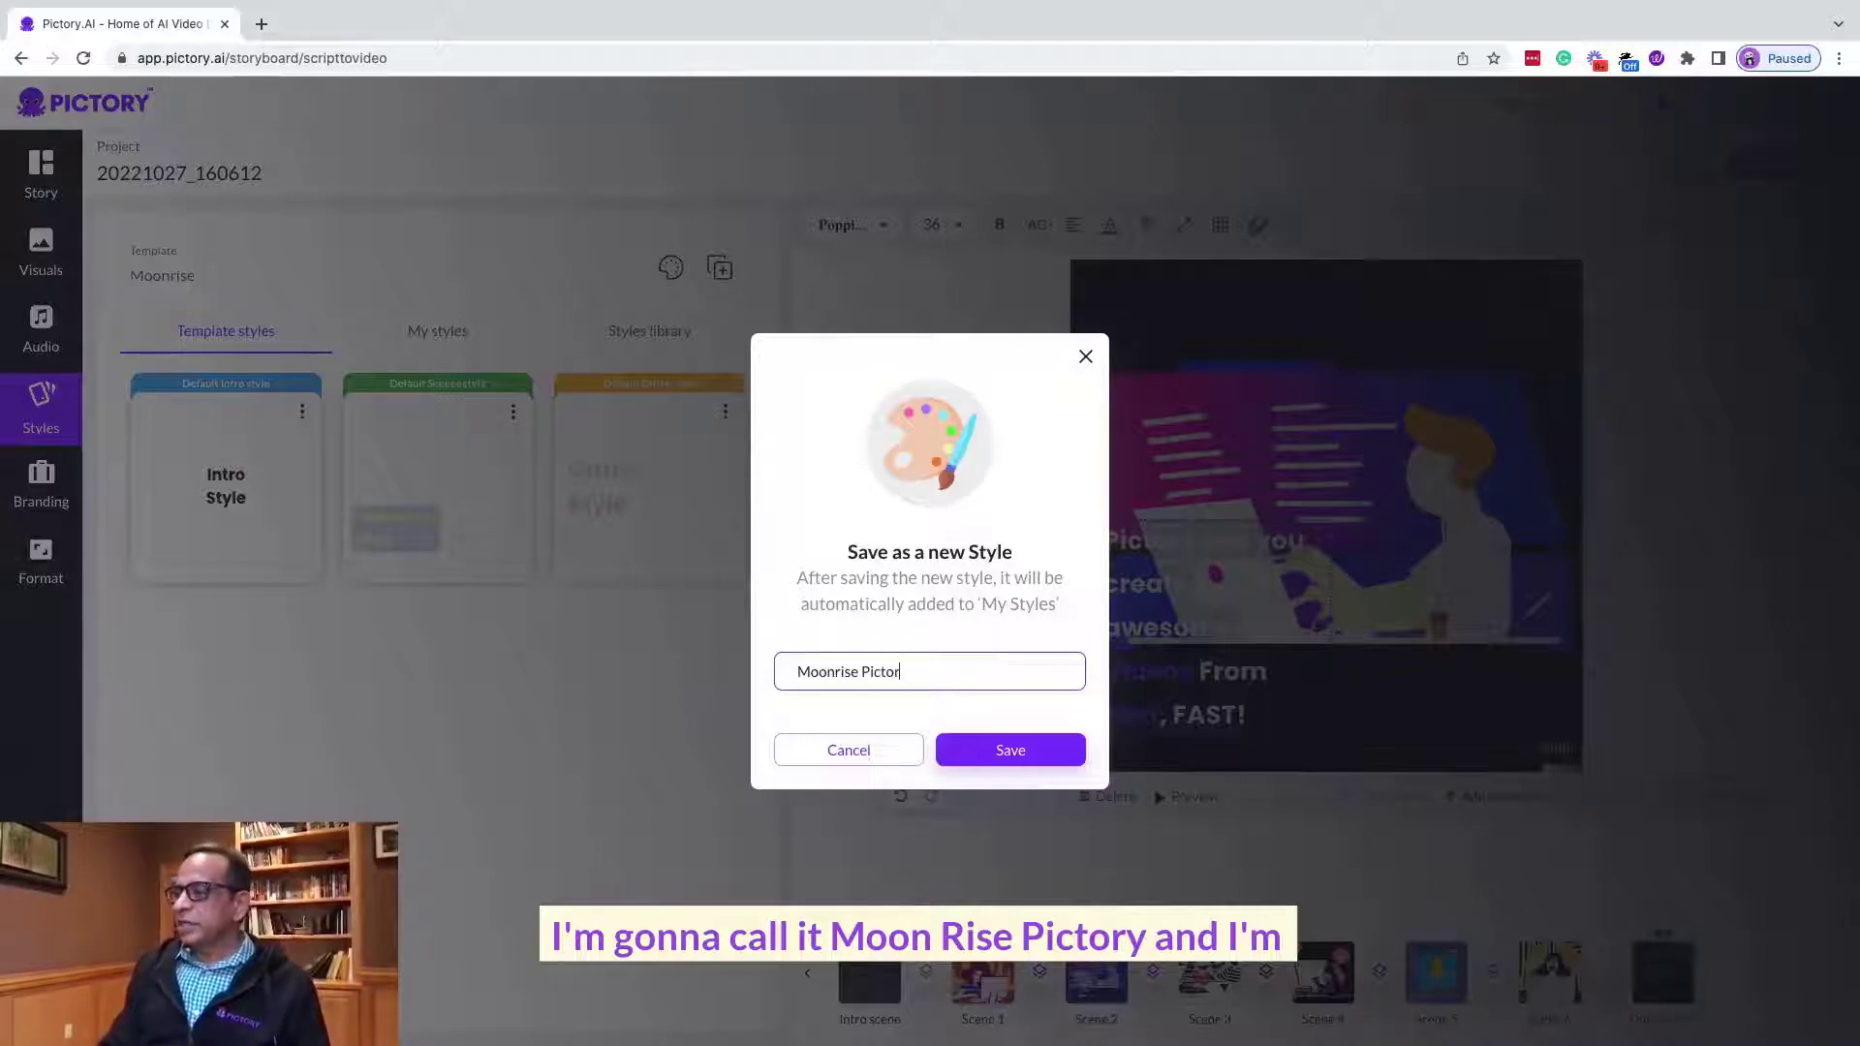
click(992, 750)
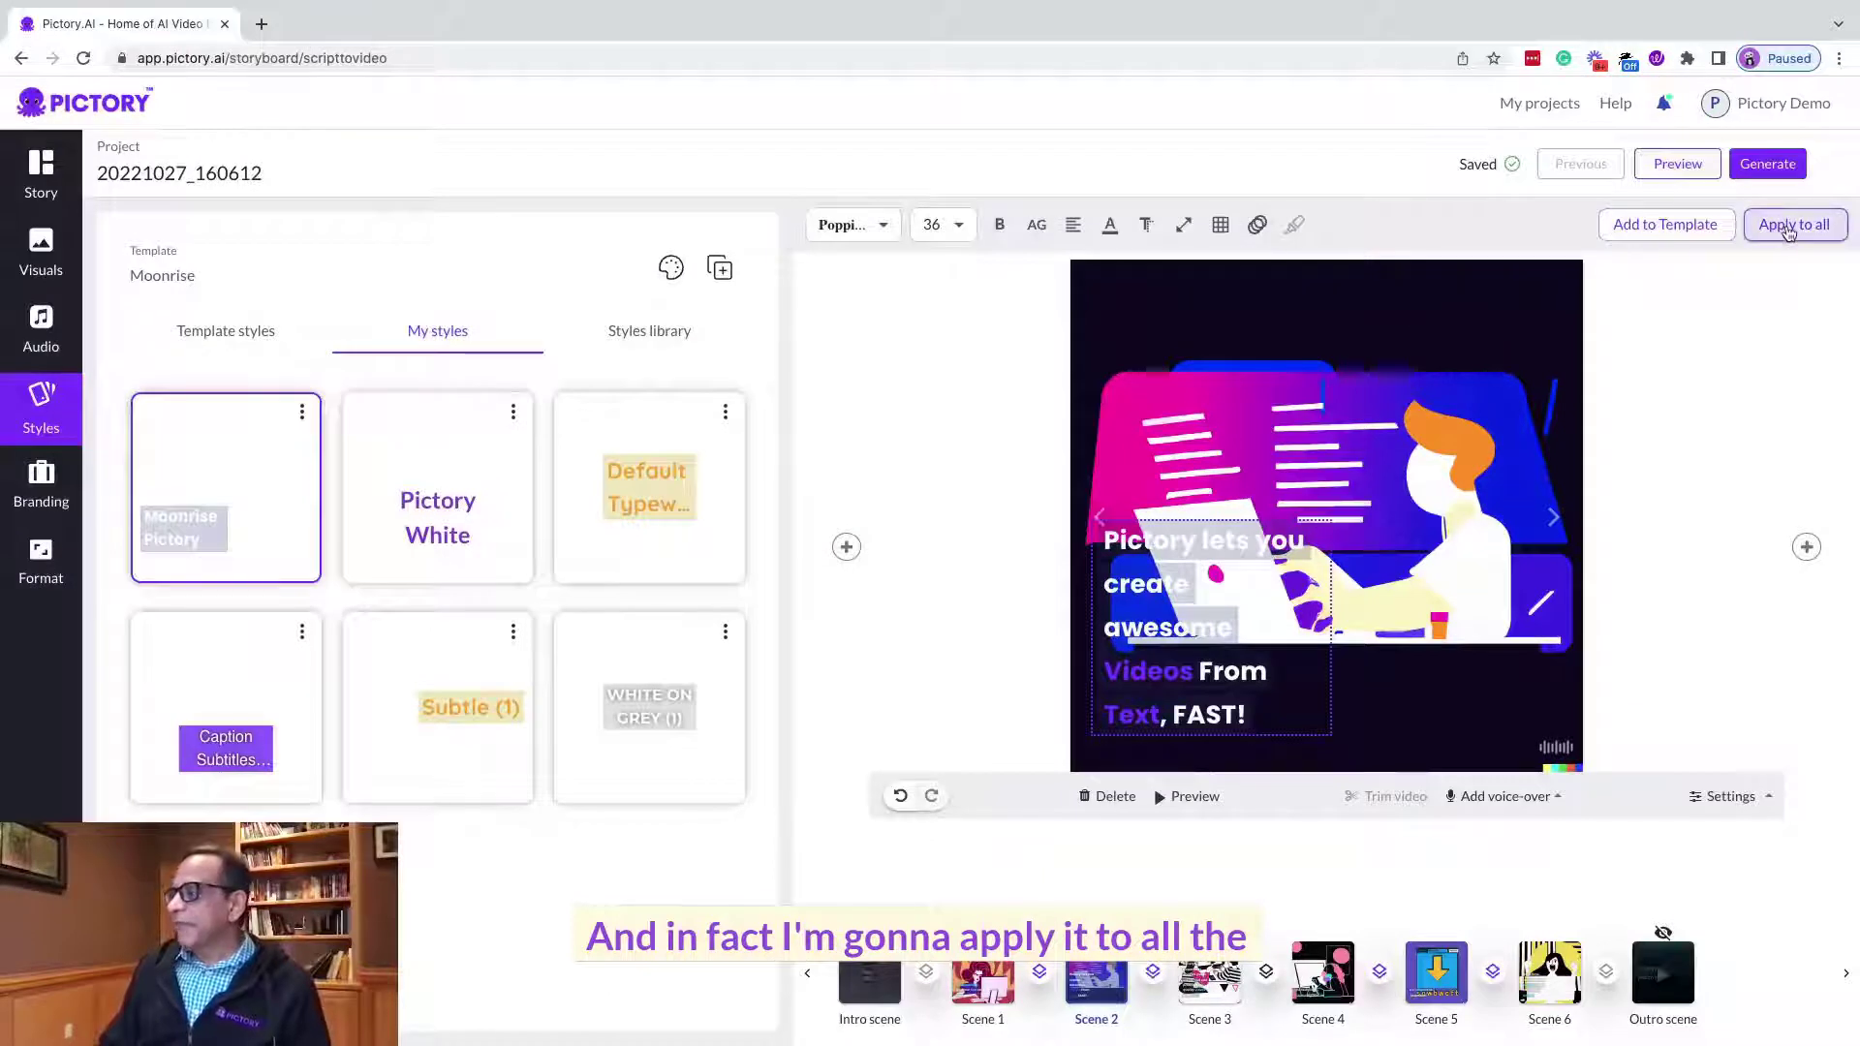
click(1788, 229)
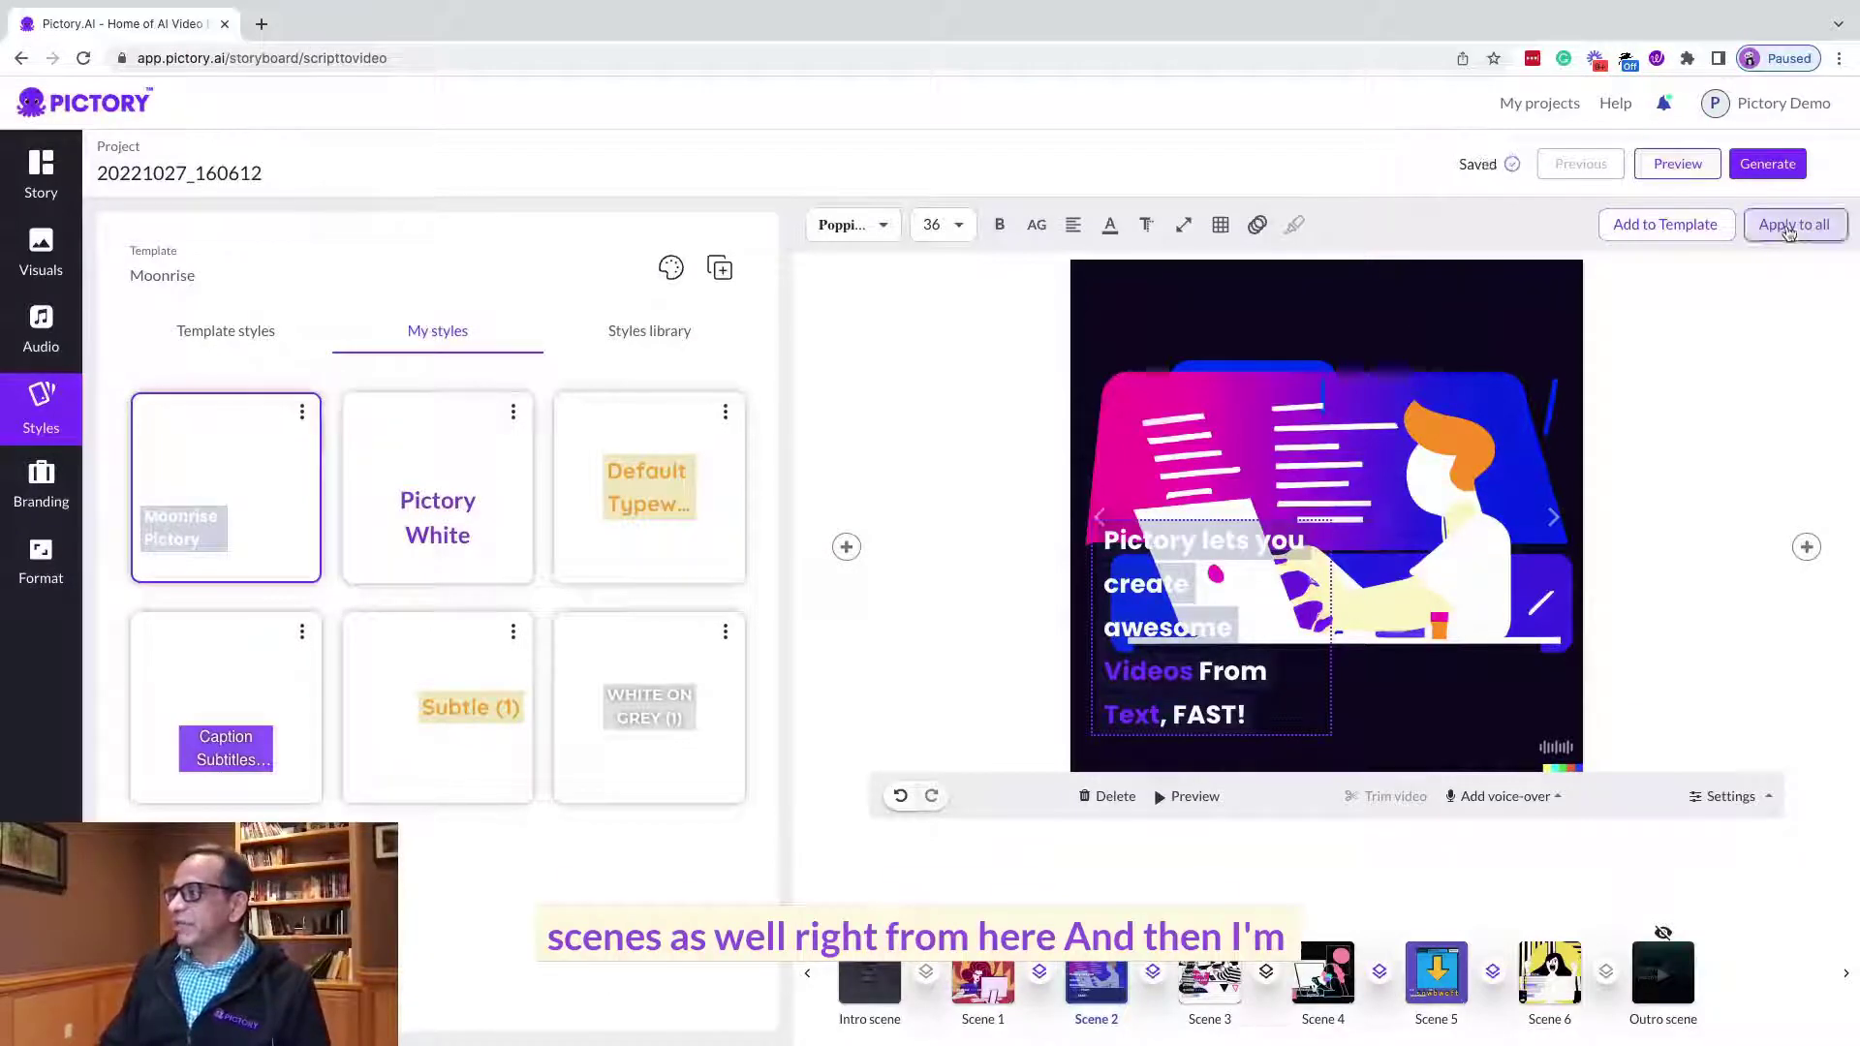
- Add the Moonrise Pictory style to a template copy renamed 'Moonrise Pictory Template'
click(302, 412)
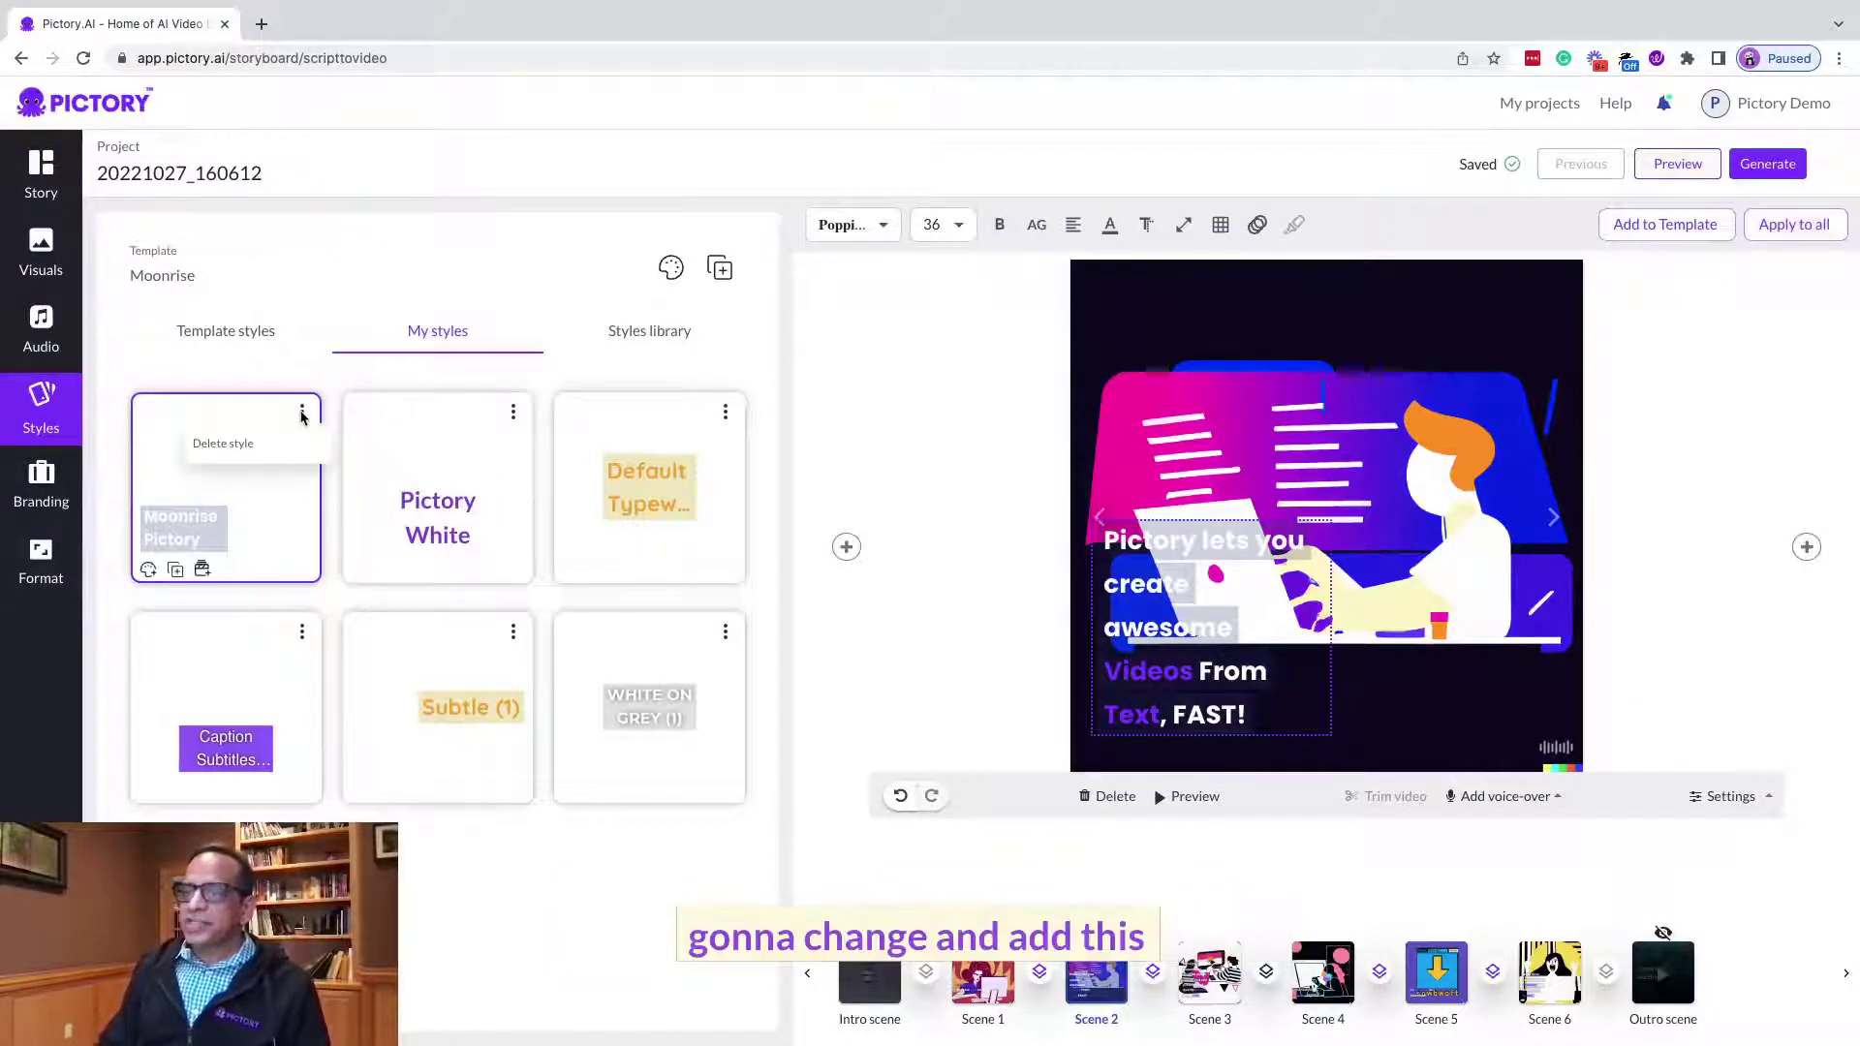
click(147, 571)
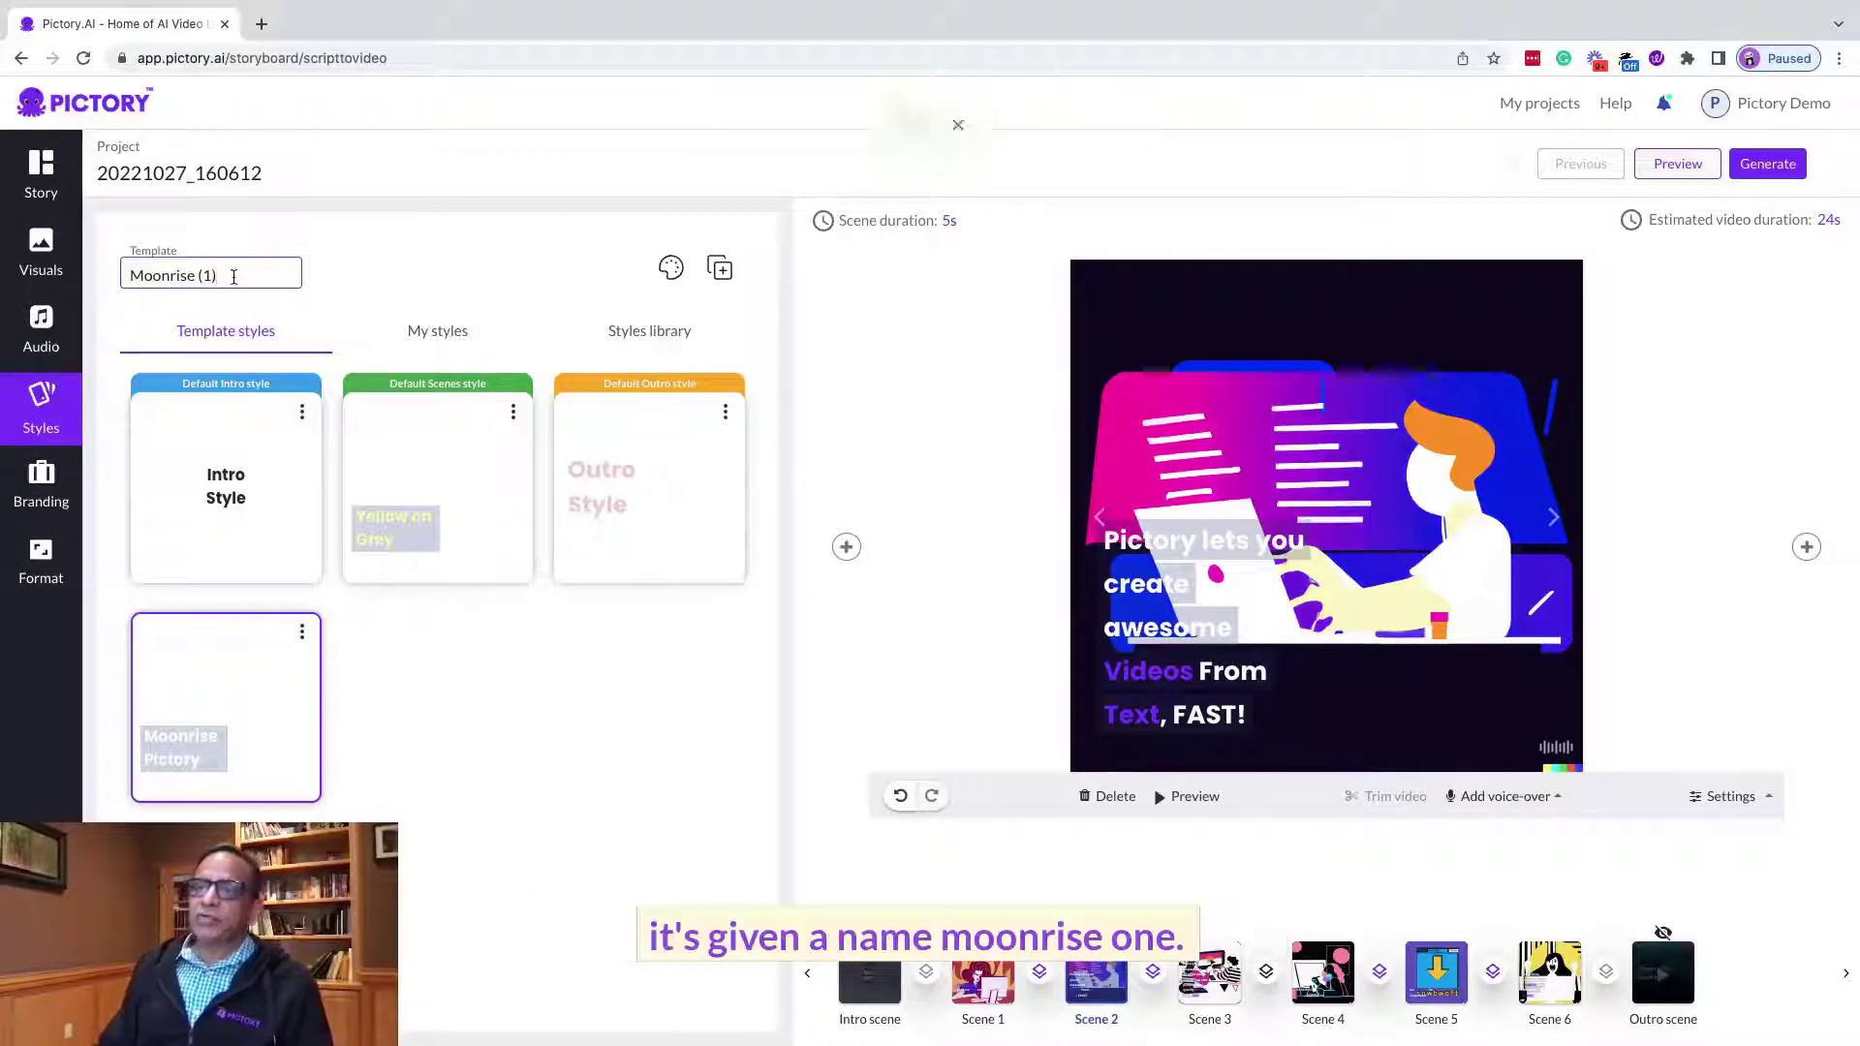
click(236, 278)
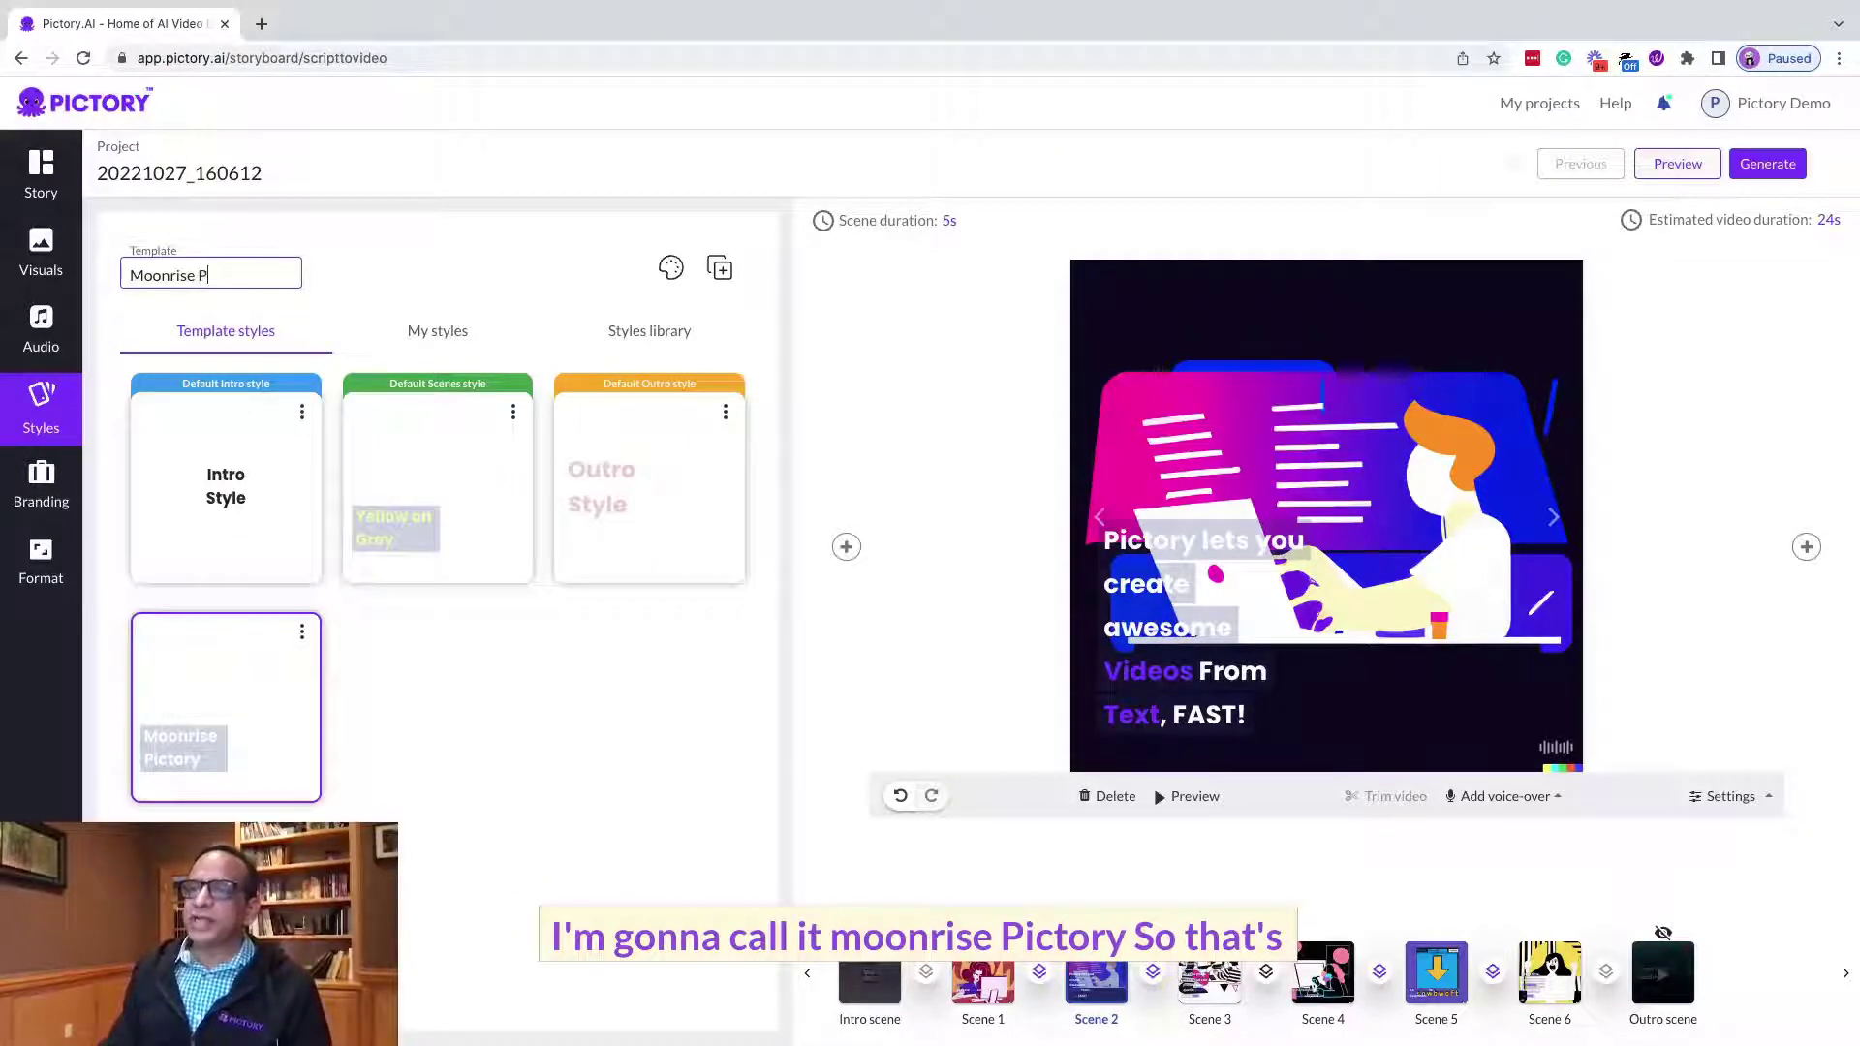
text(Pictory)
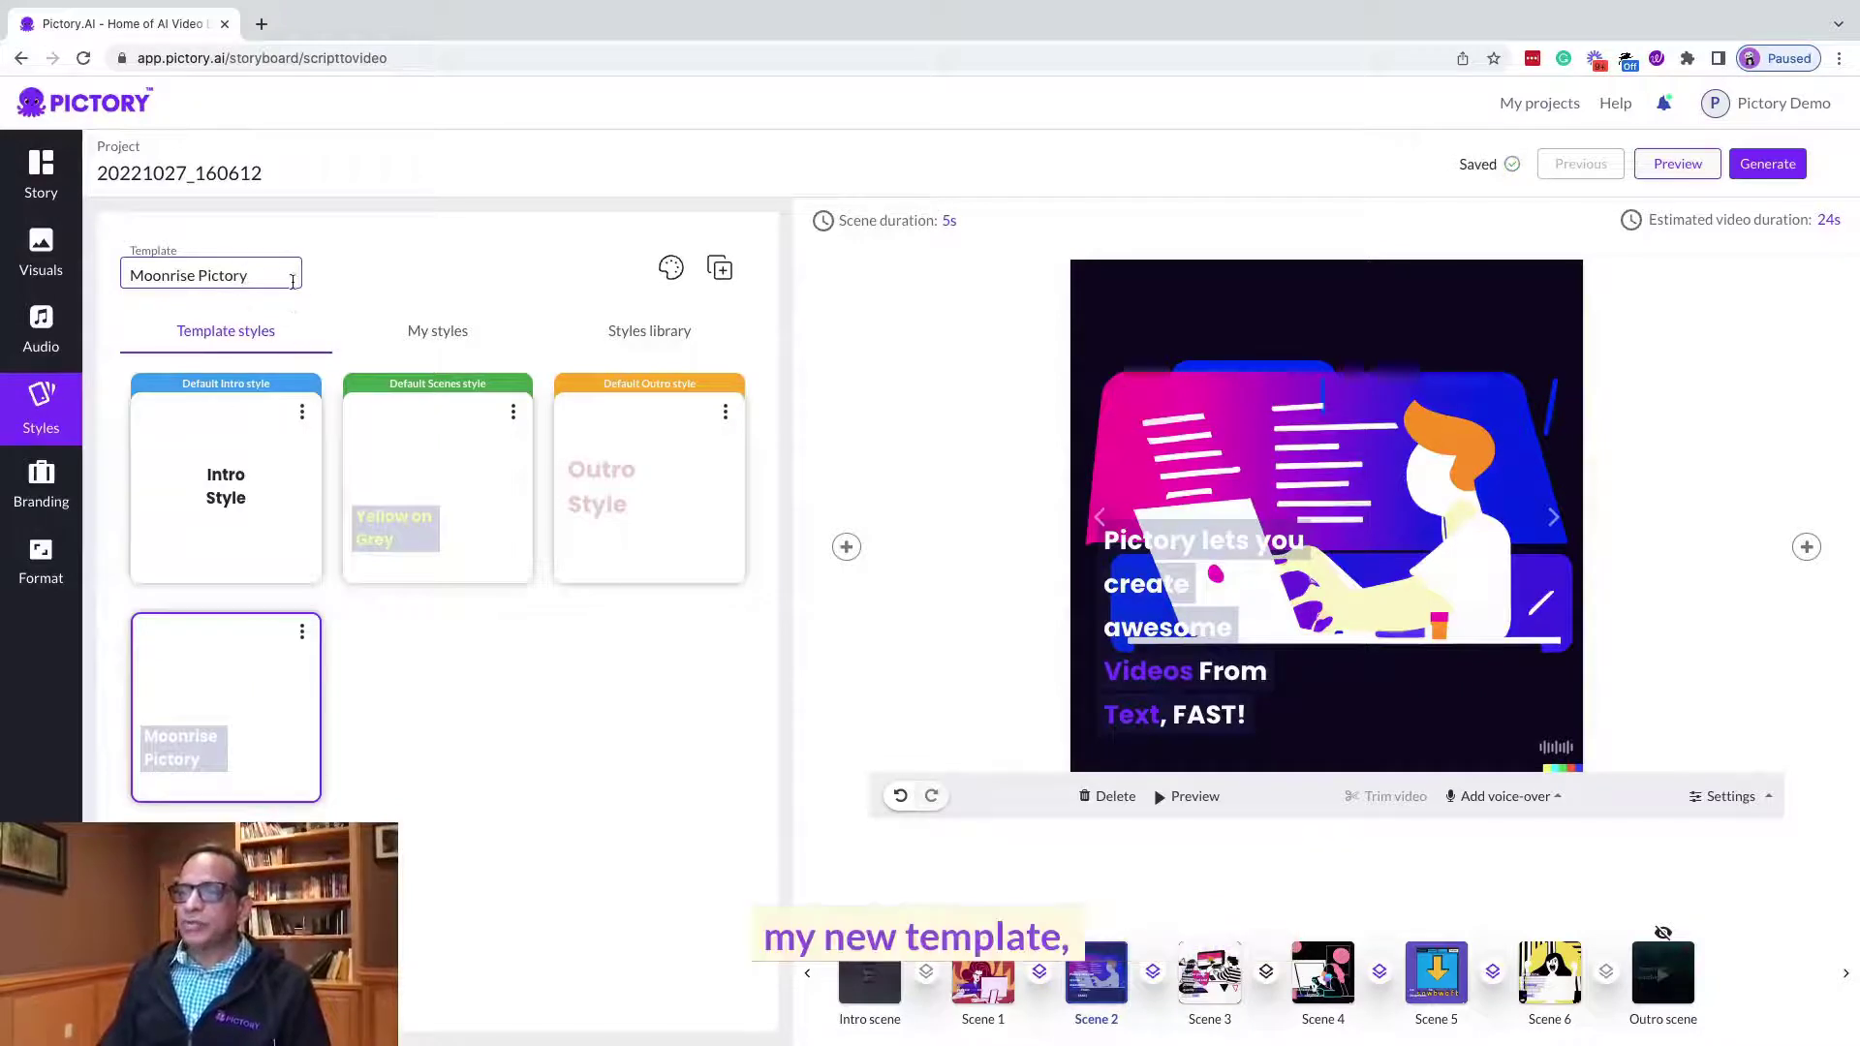
text( Templ)
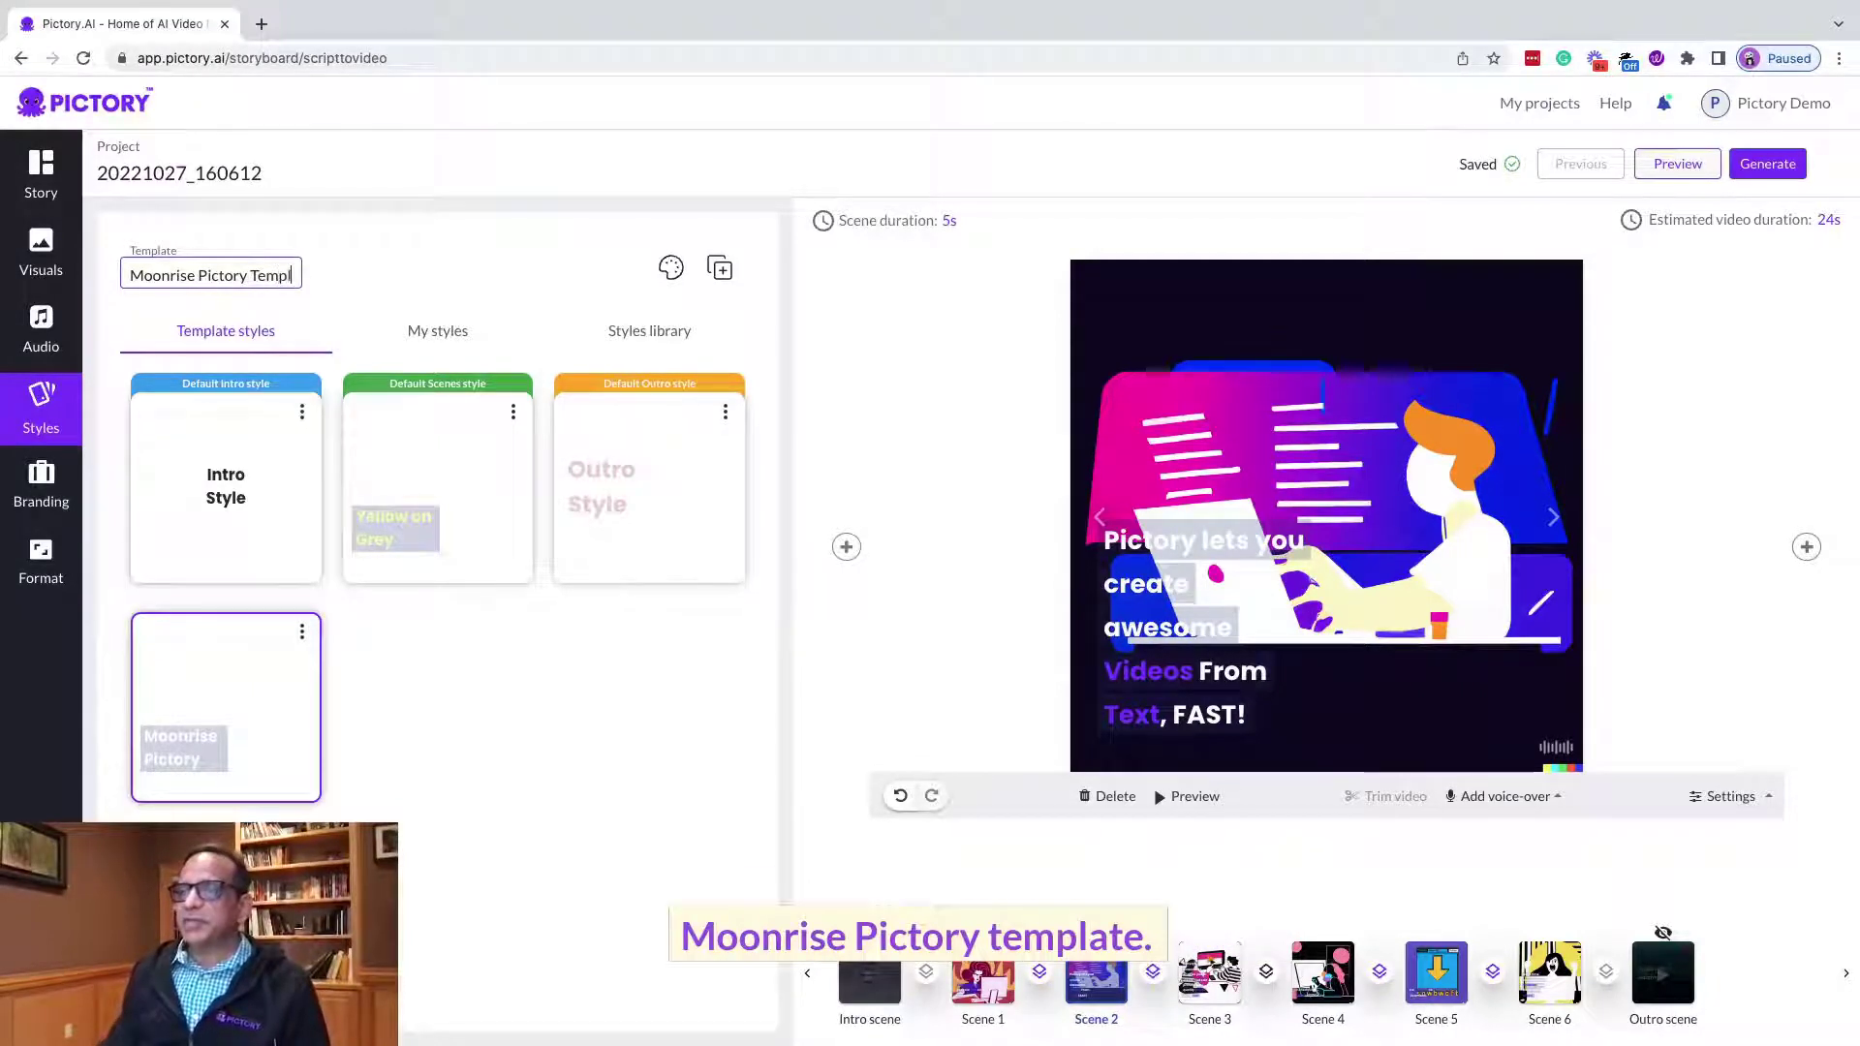
text(ate)
- Confirm the template name and make Moonrise Pictory the default scene style
click(496, 787)
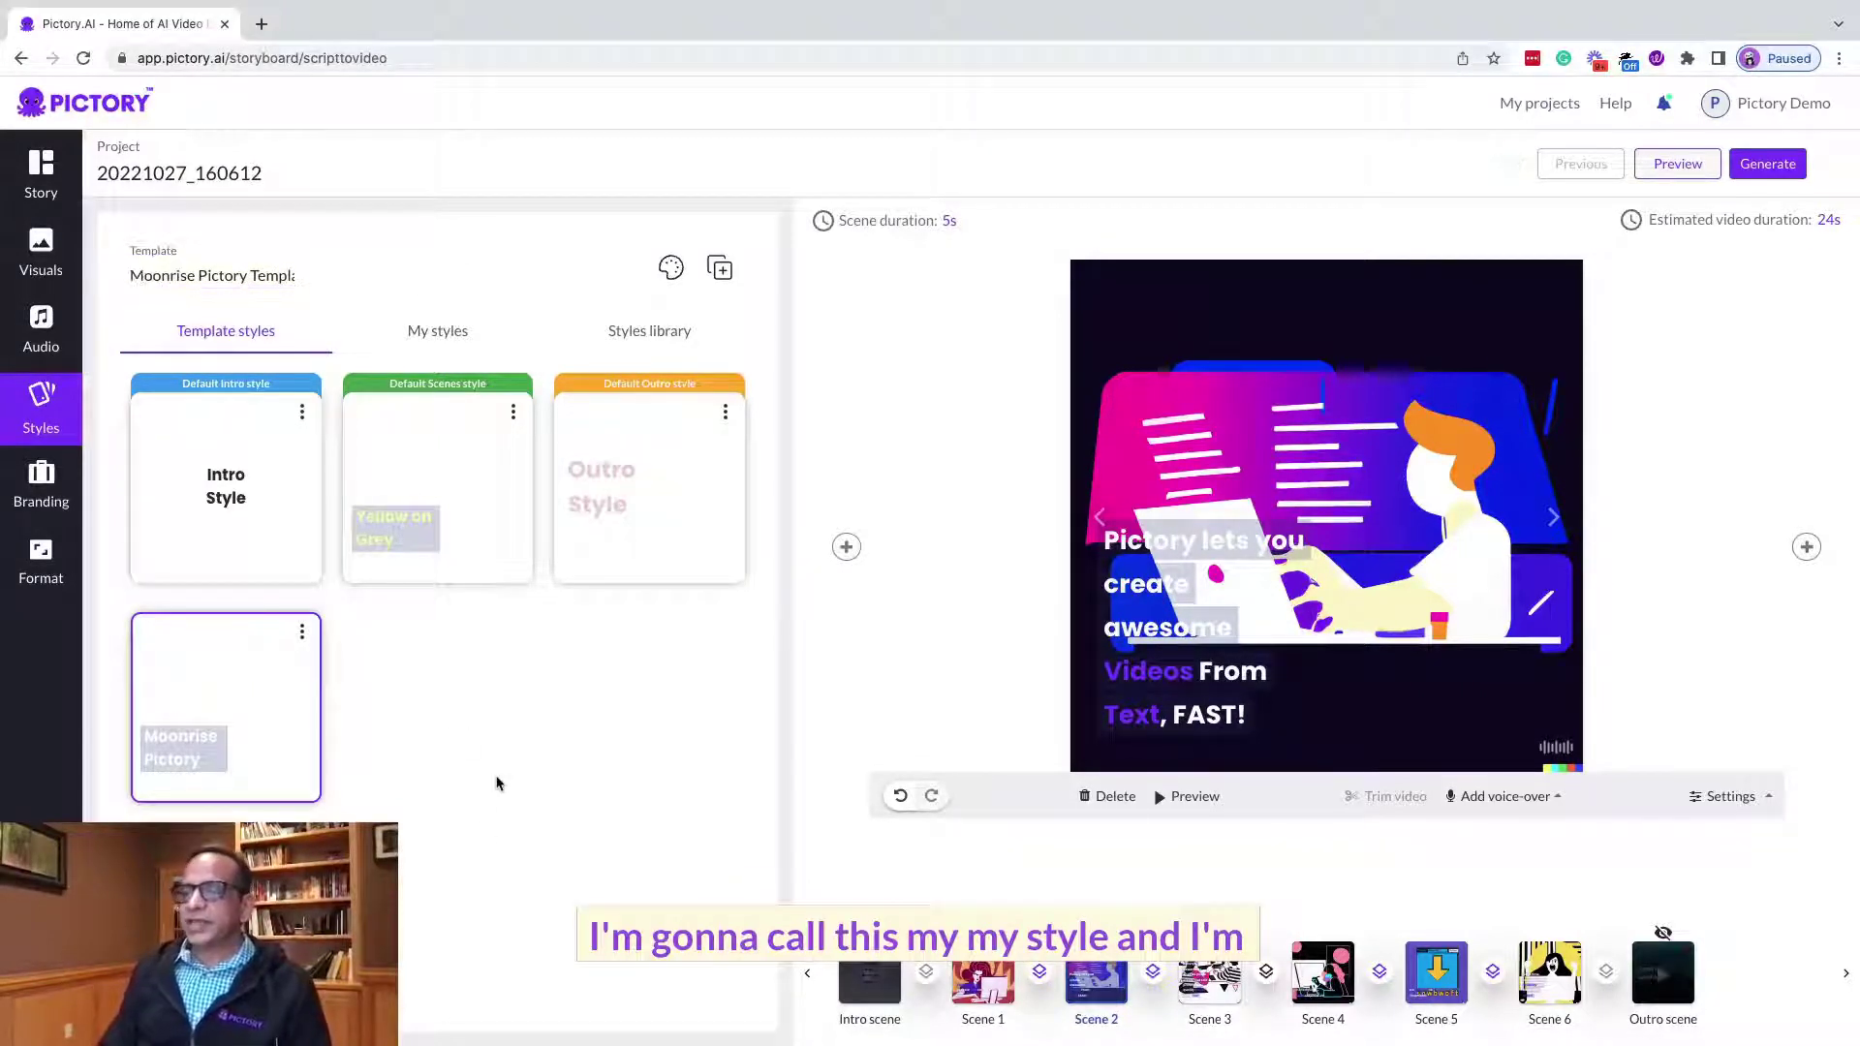
click(296, 632)
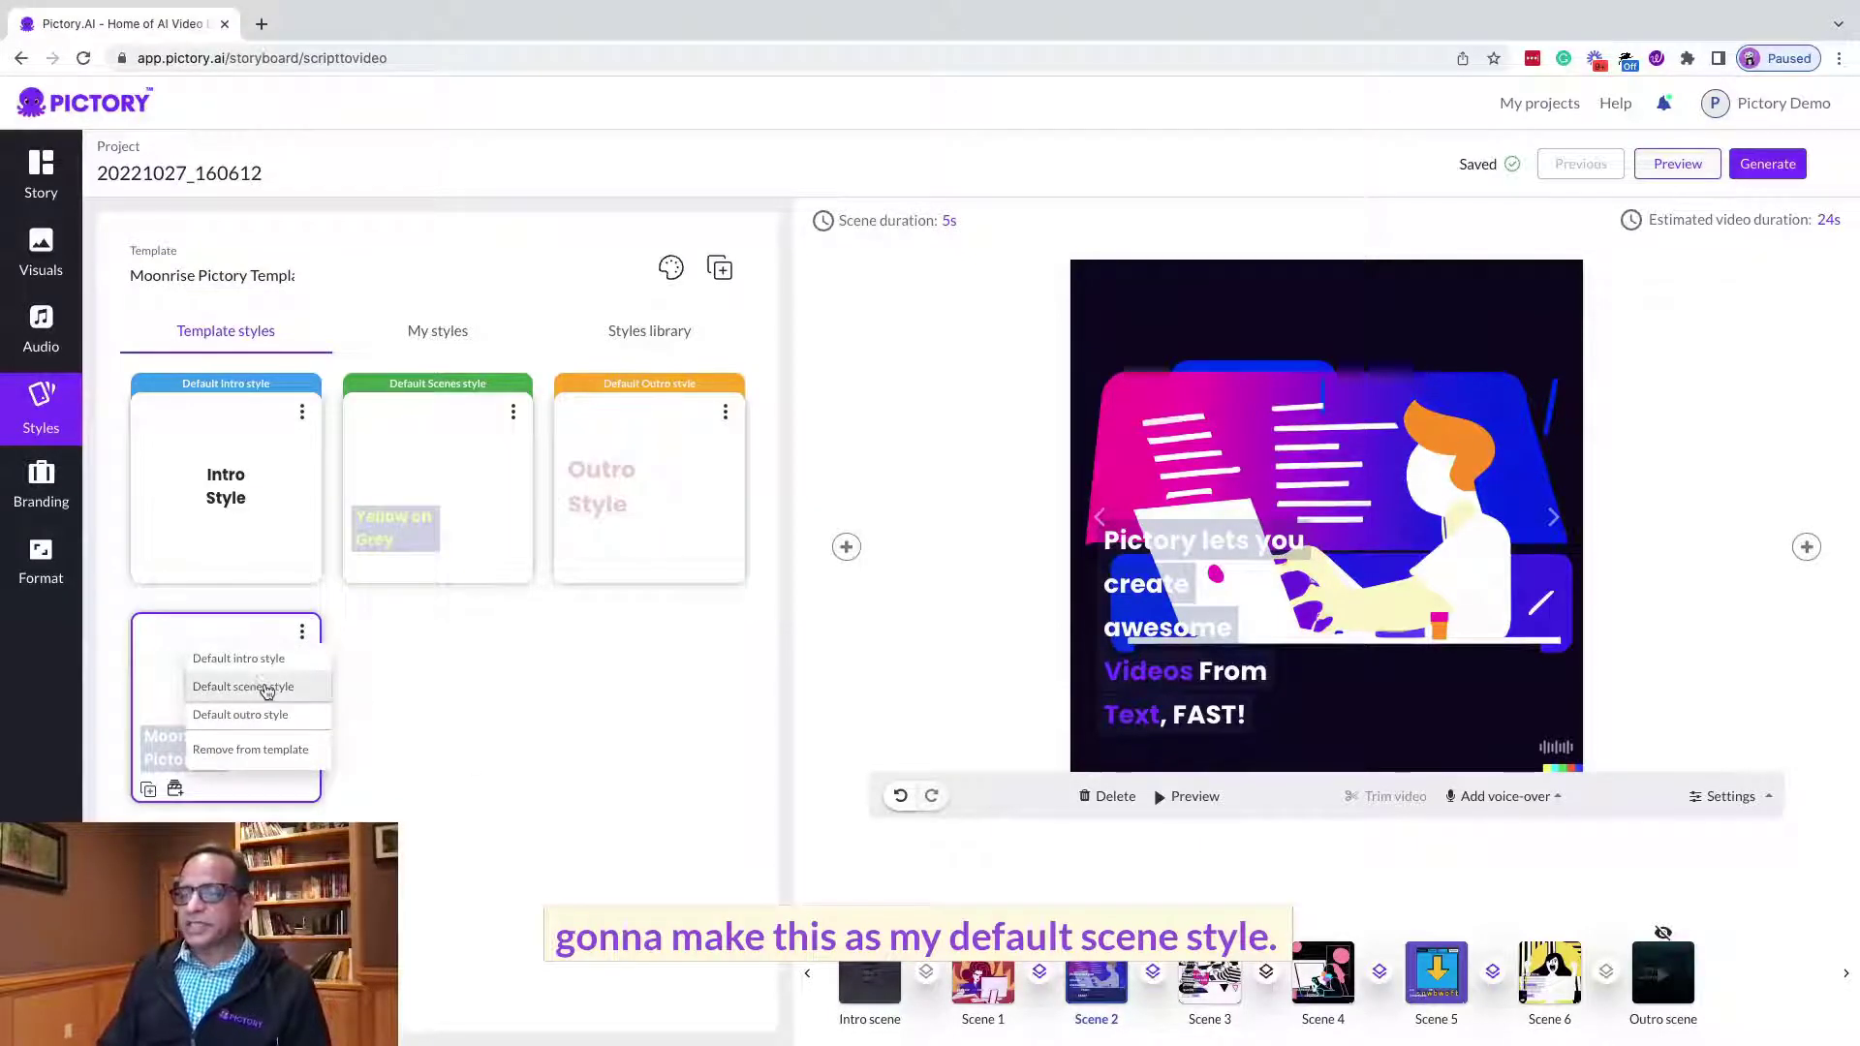
click(266, 690)
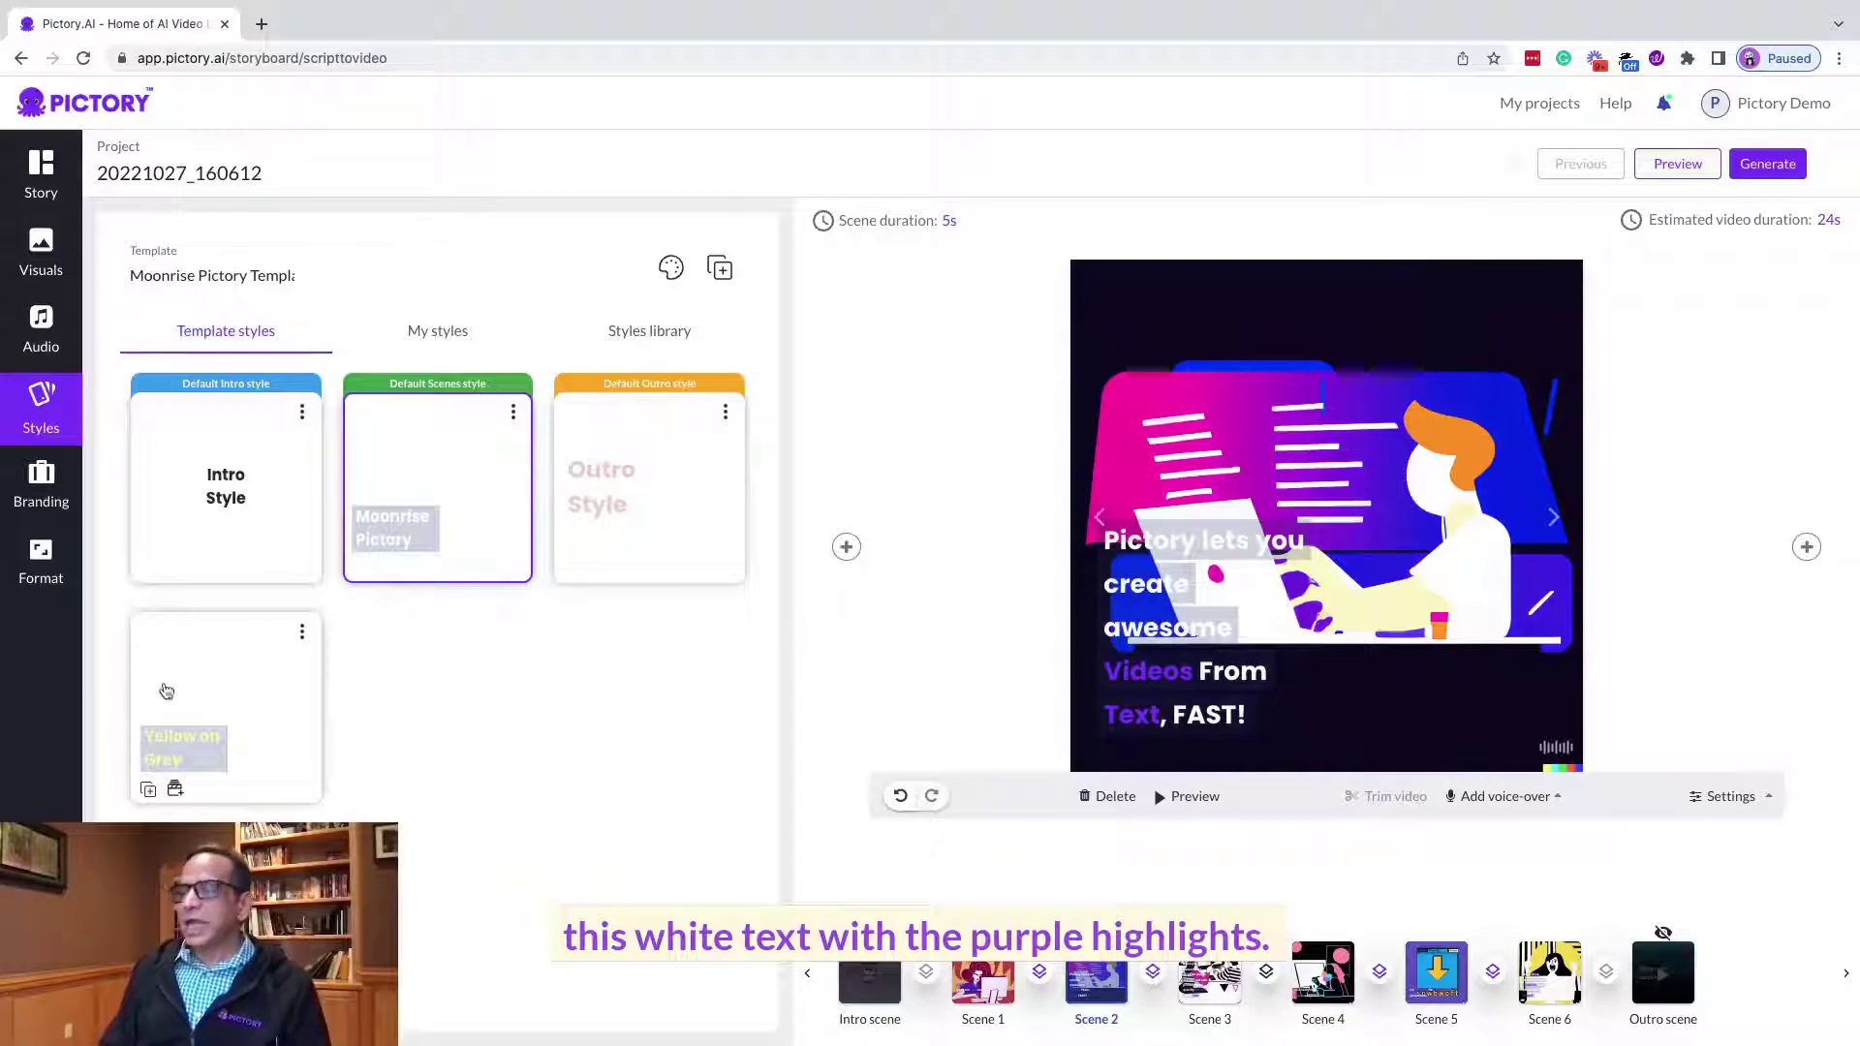
click(301, 632)
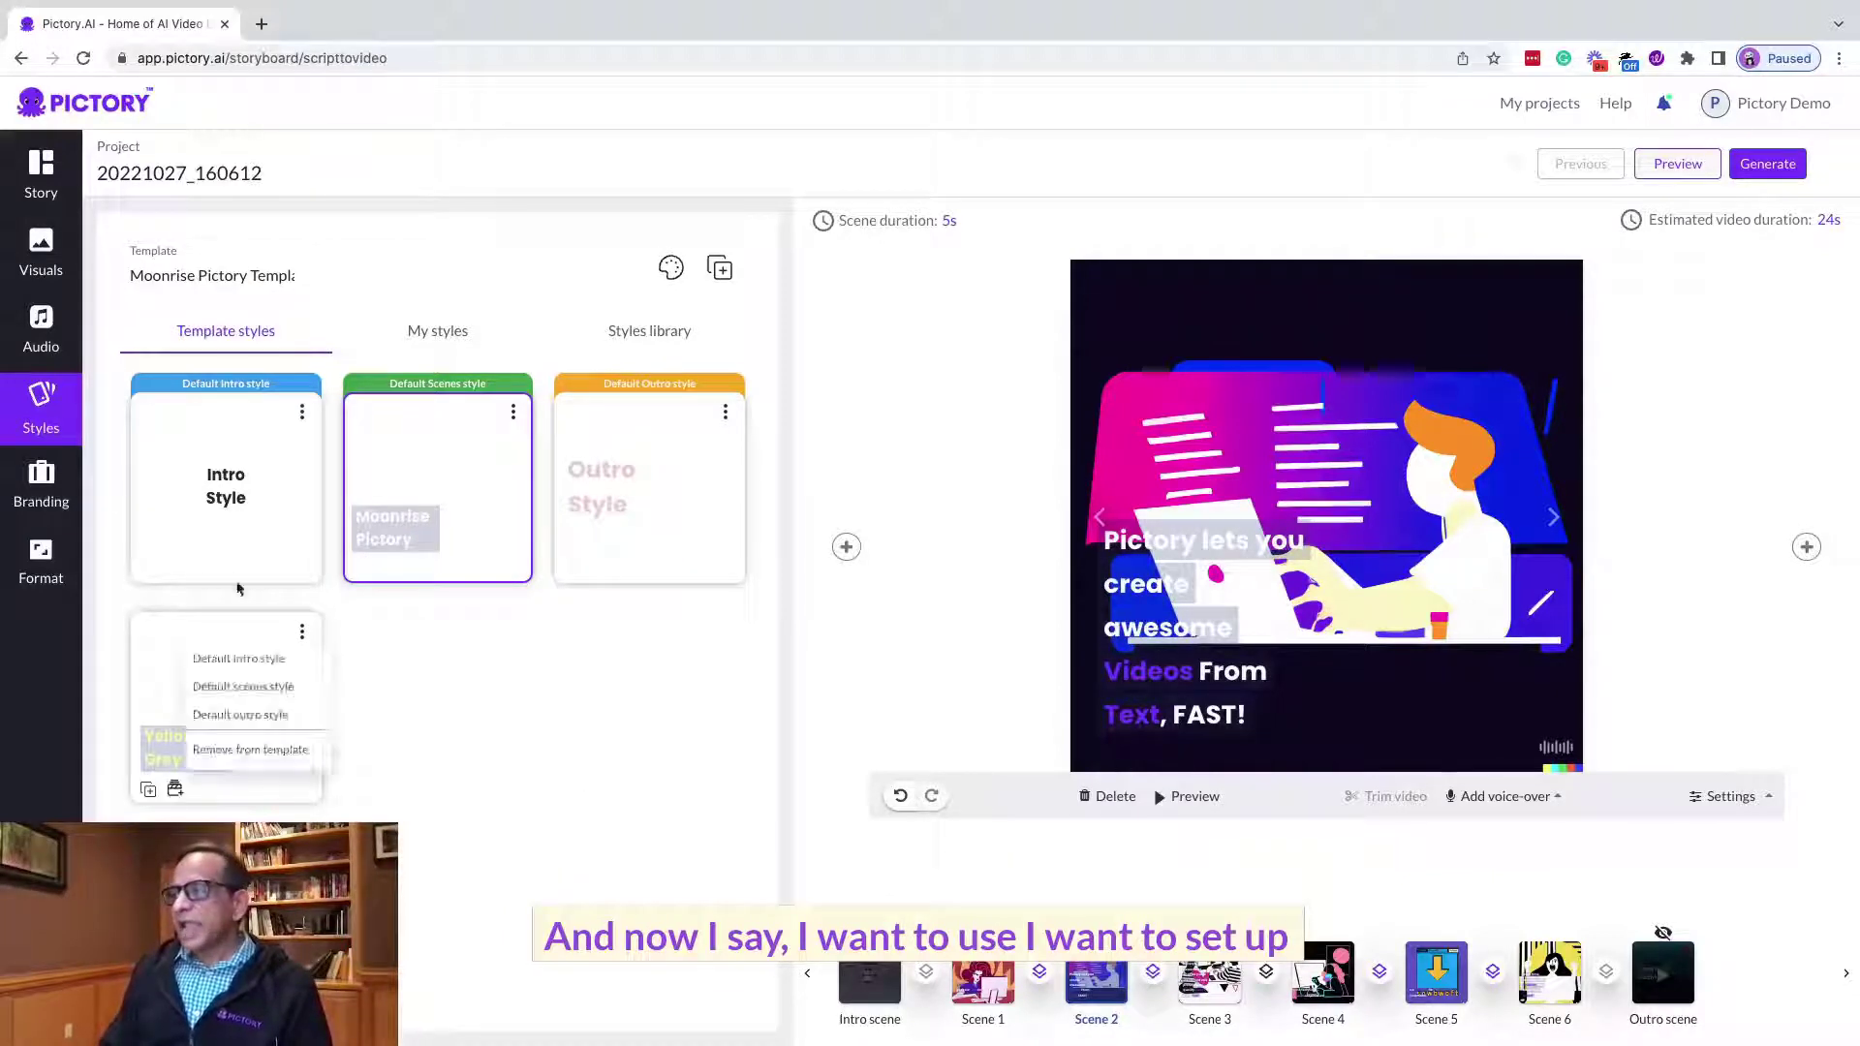
- Upload the Just-Octopus png as the template's Branding scene logo
click(42, 485)
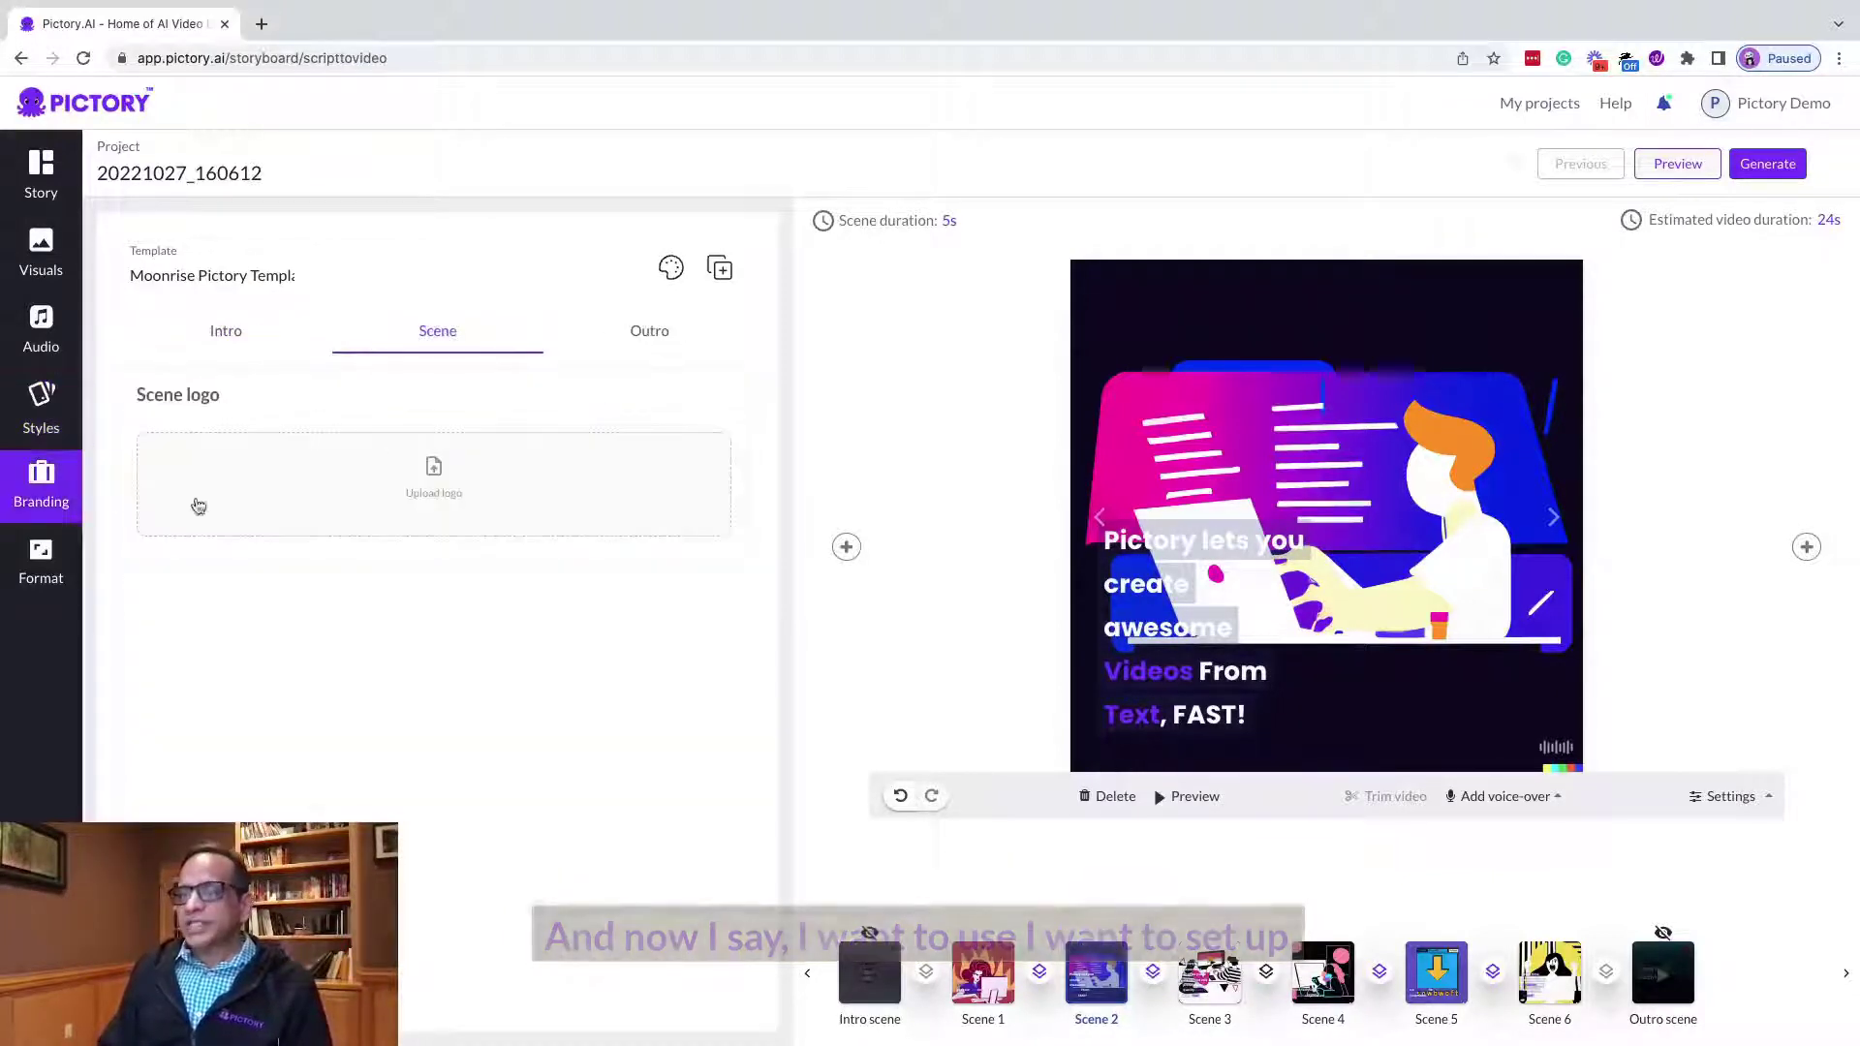
click(427, 473)
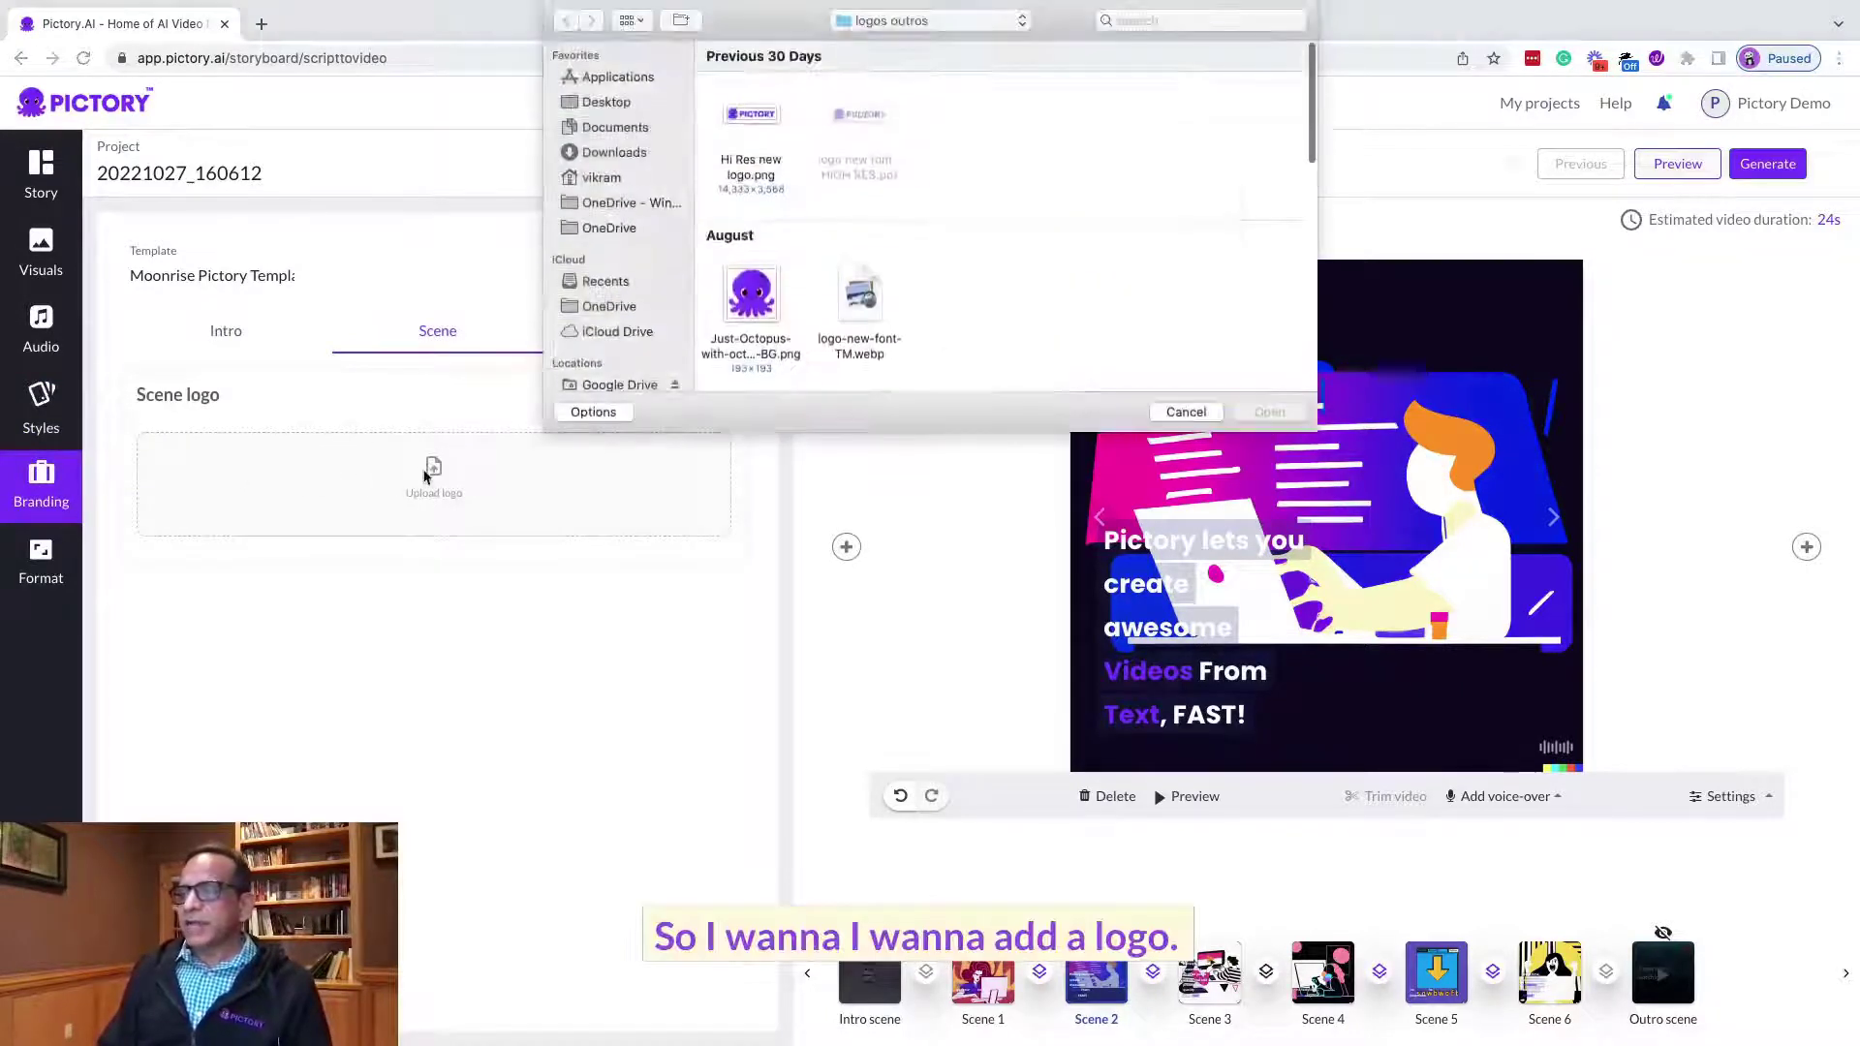
click(753, 295)
double_click(754, 295)
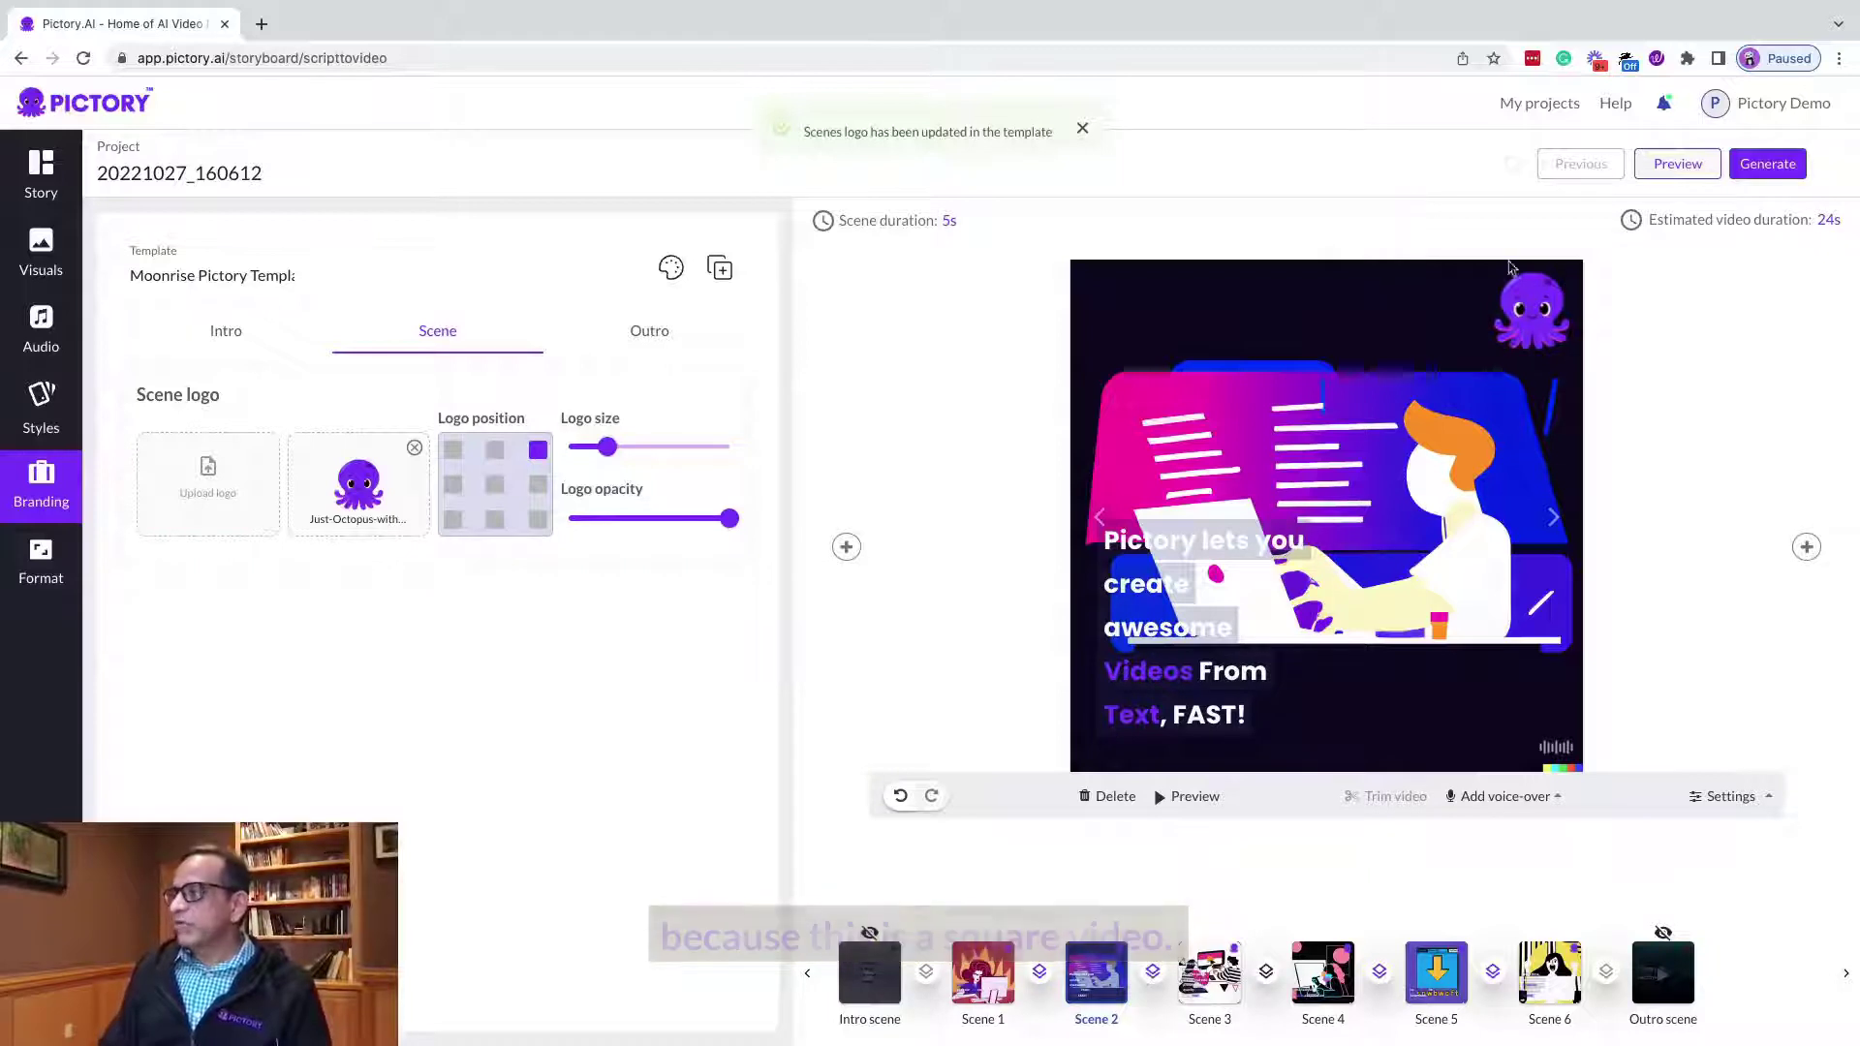
click(201, 333)
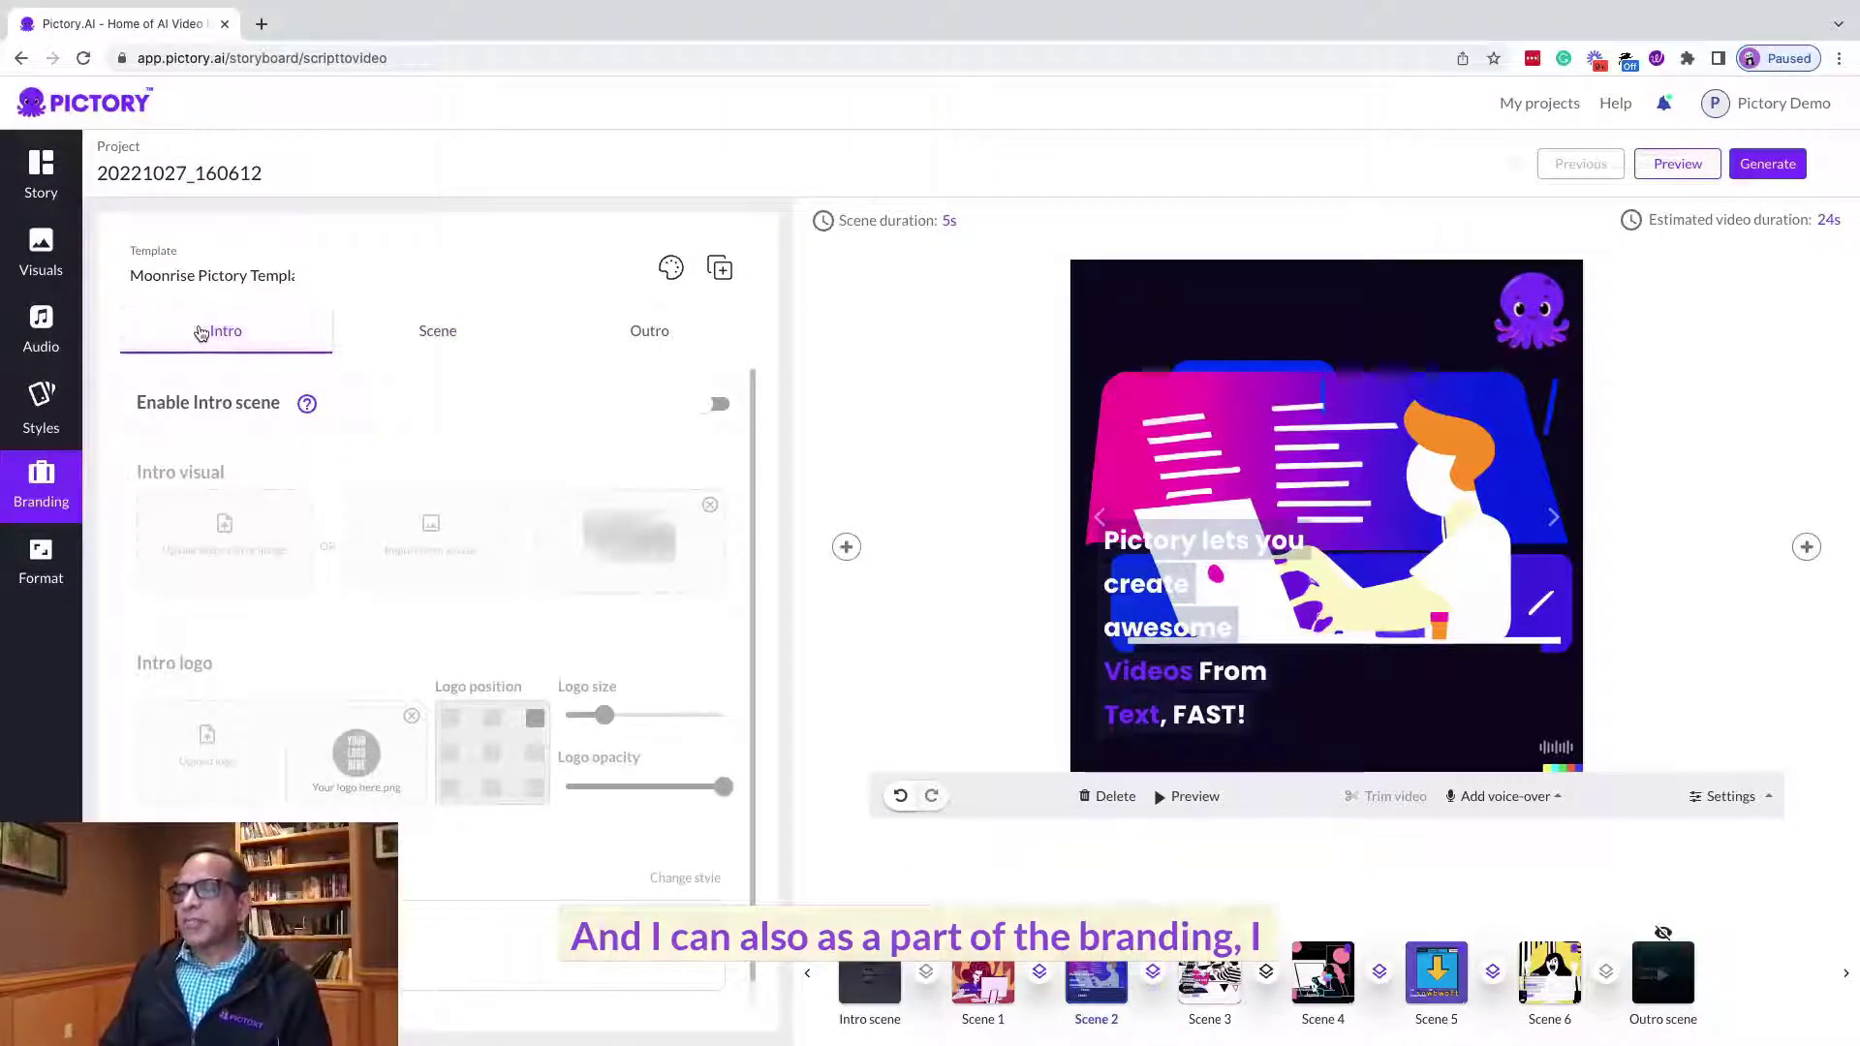
- Review the Intro and Outro branding, then rename the template 'Moonrise Pictory Square Template'
click(636, 336)
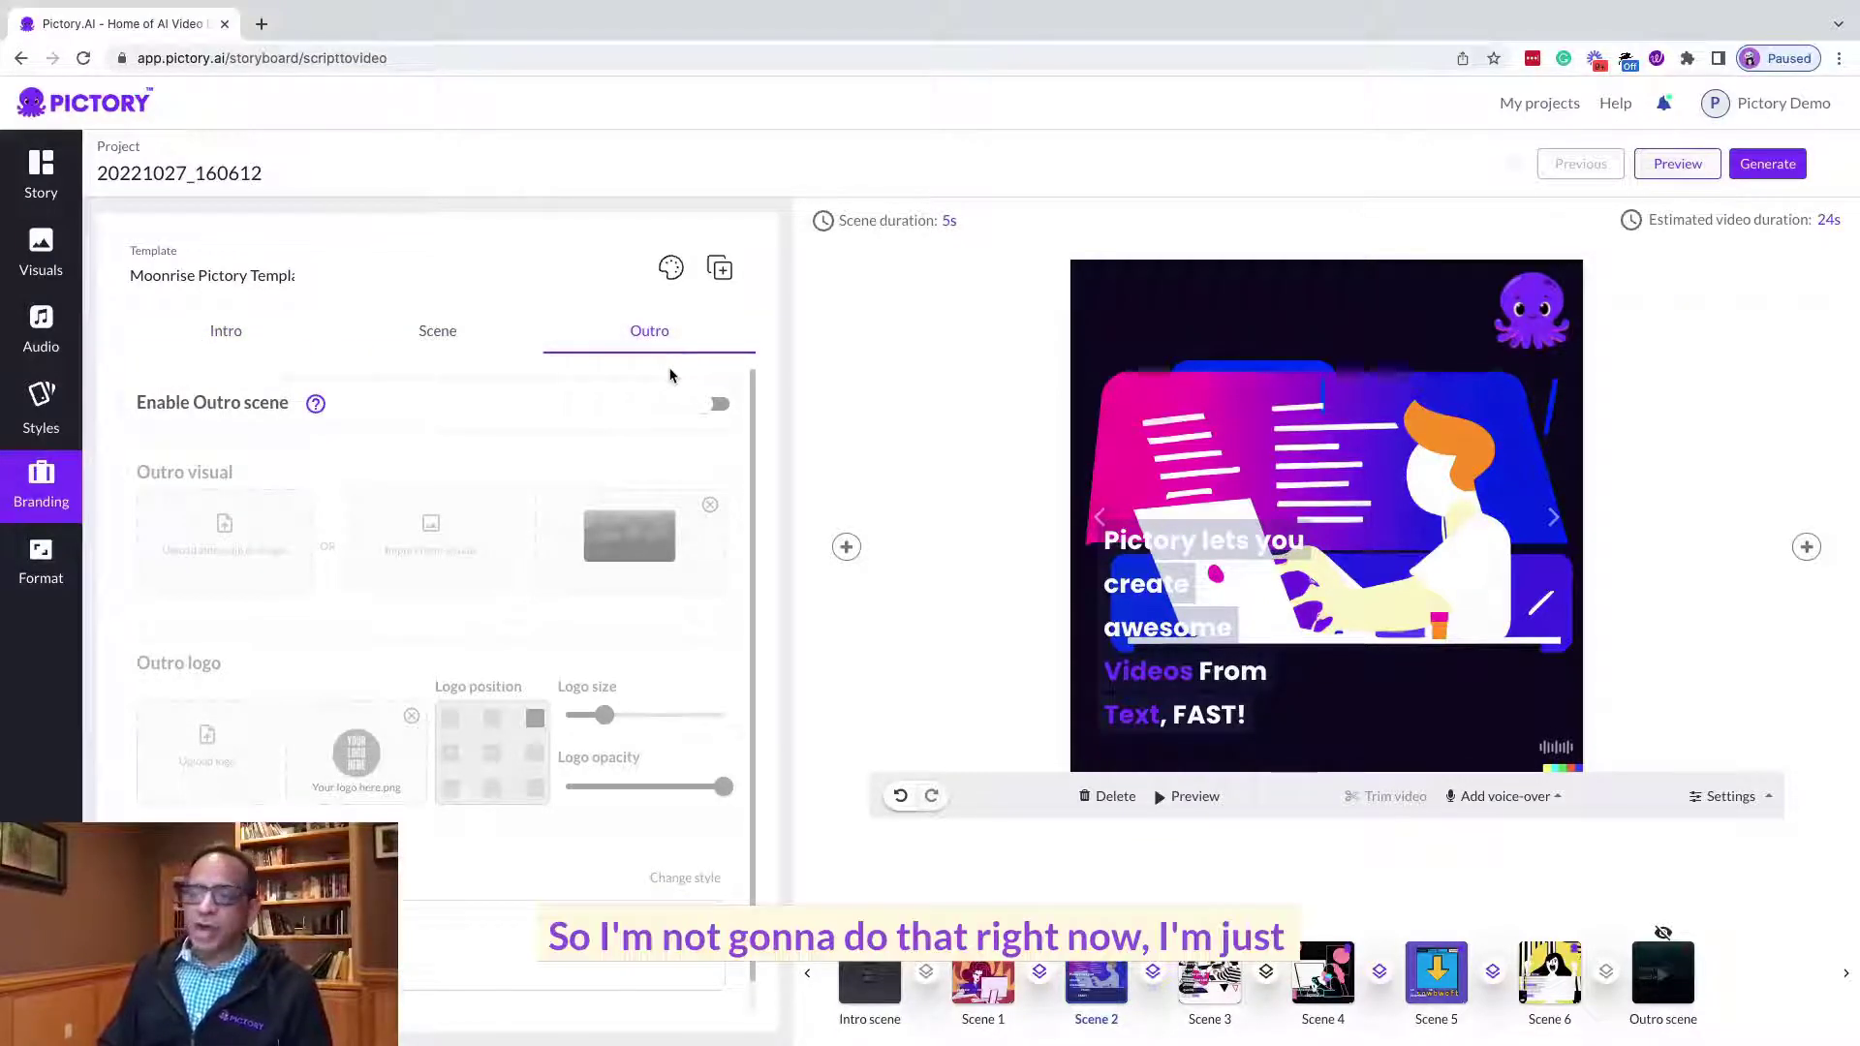
click(441, 330)
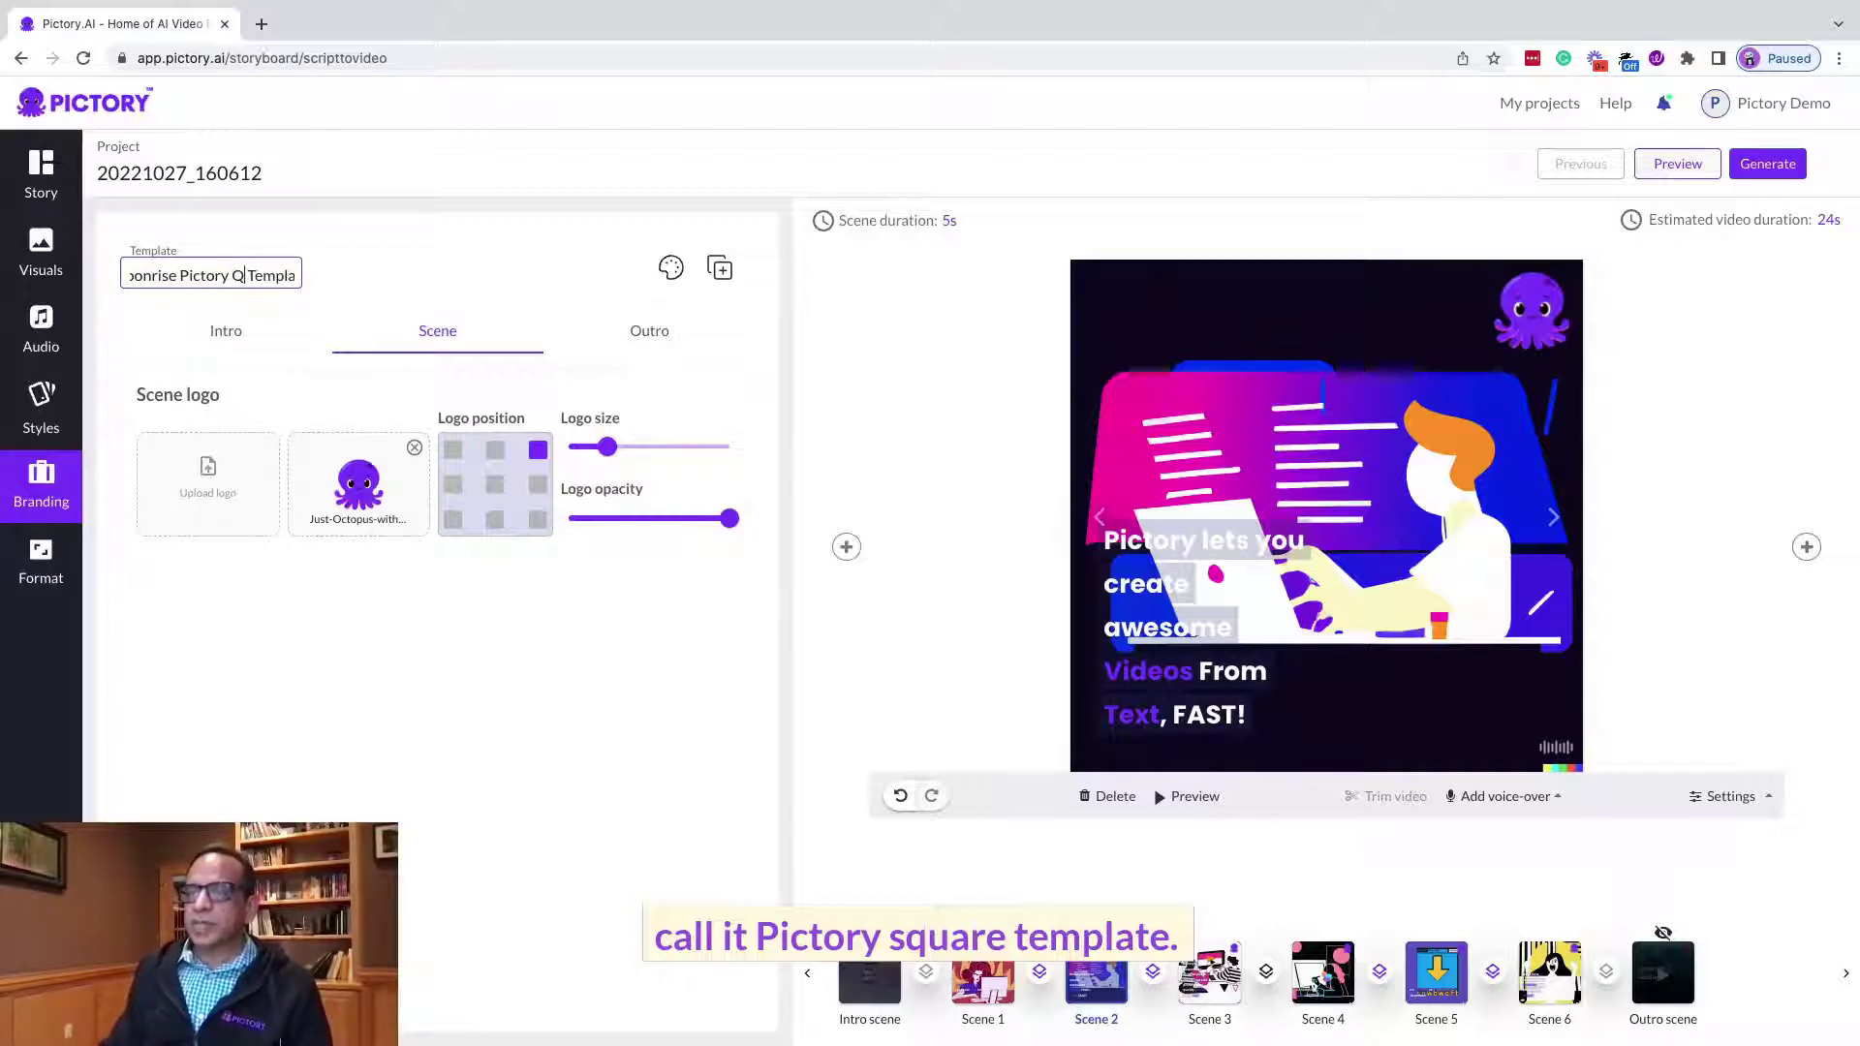
text(uare)
click(400, 636)
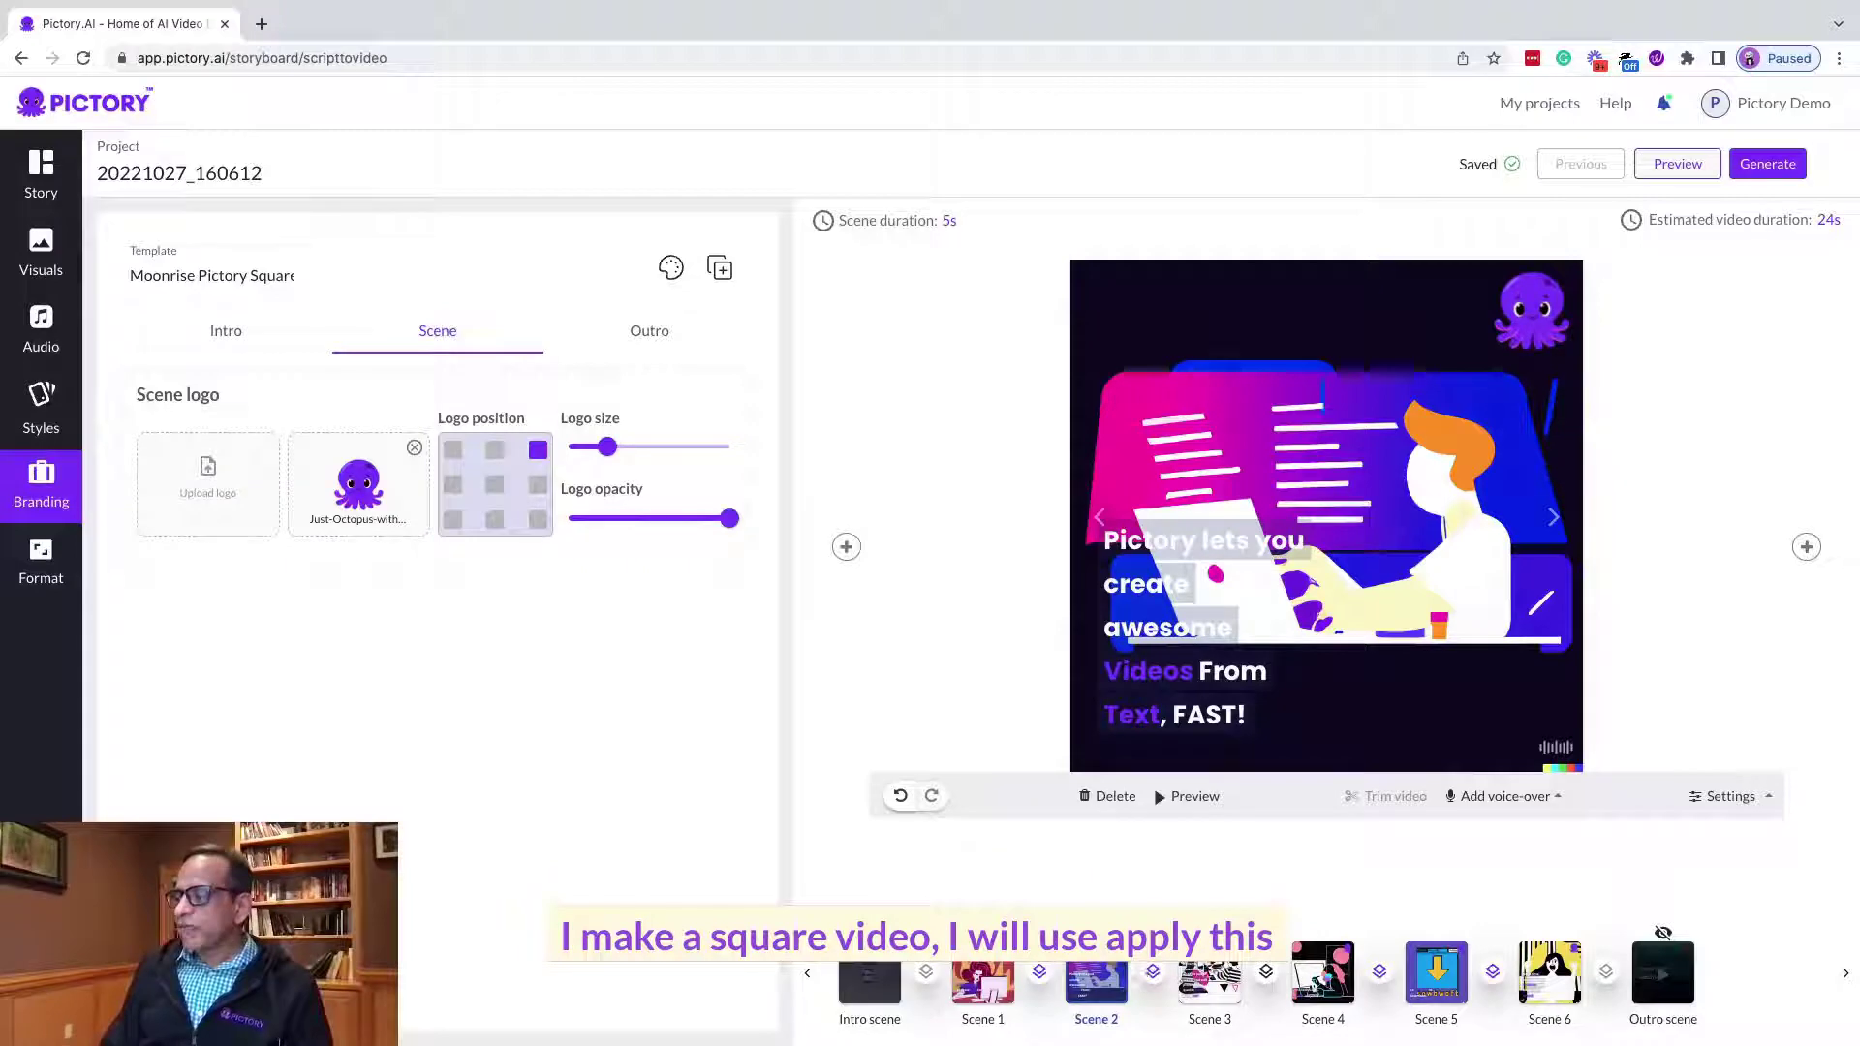
- Preview Scenes 1 and 2, then return to the template's style settings
click(1205, 969)
click(1000, 975)
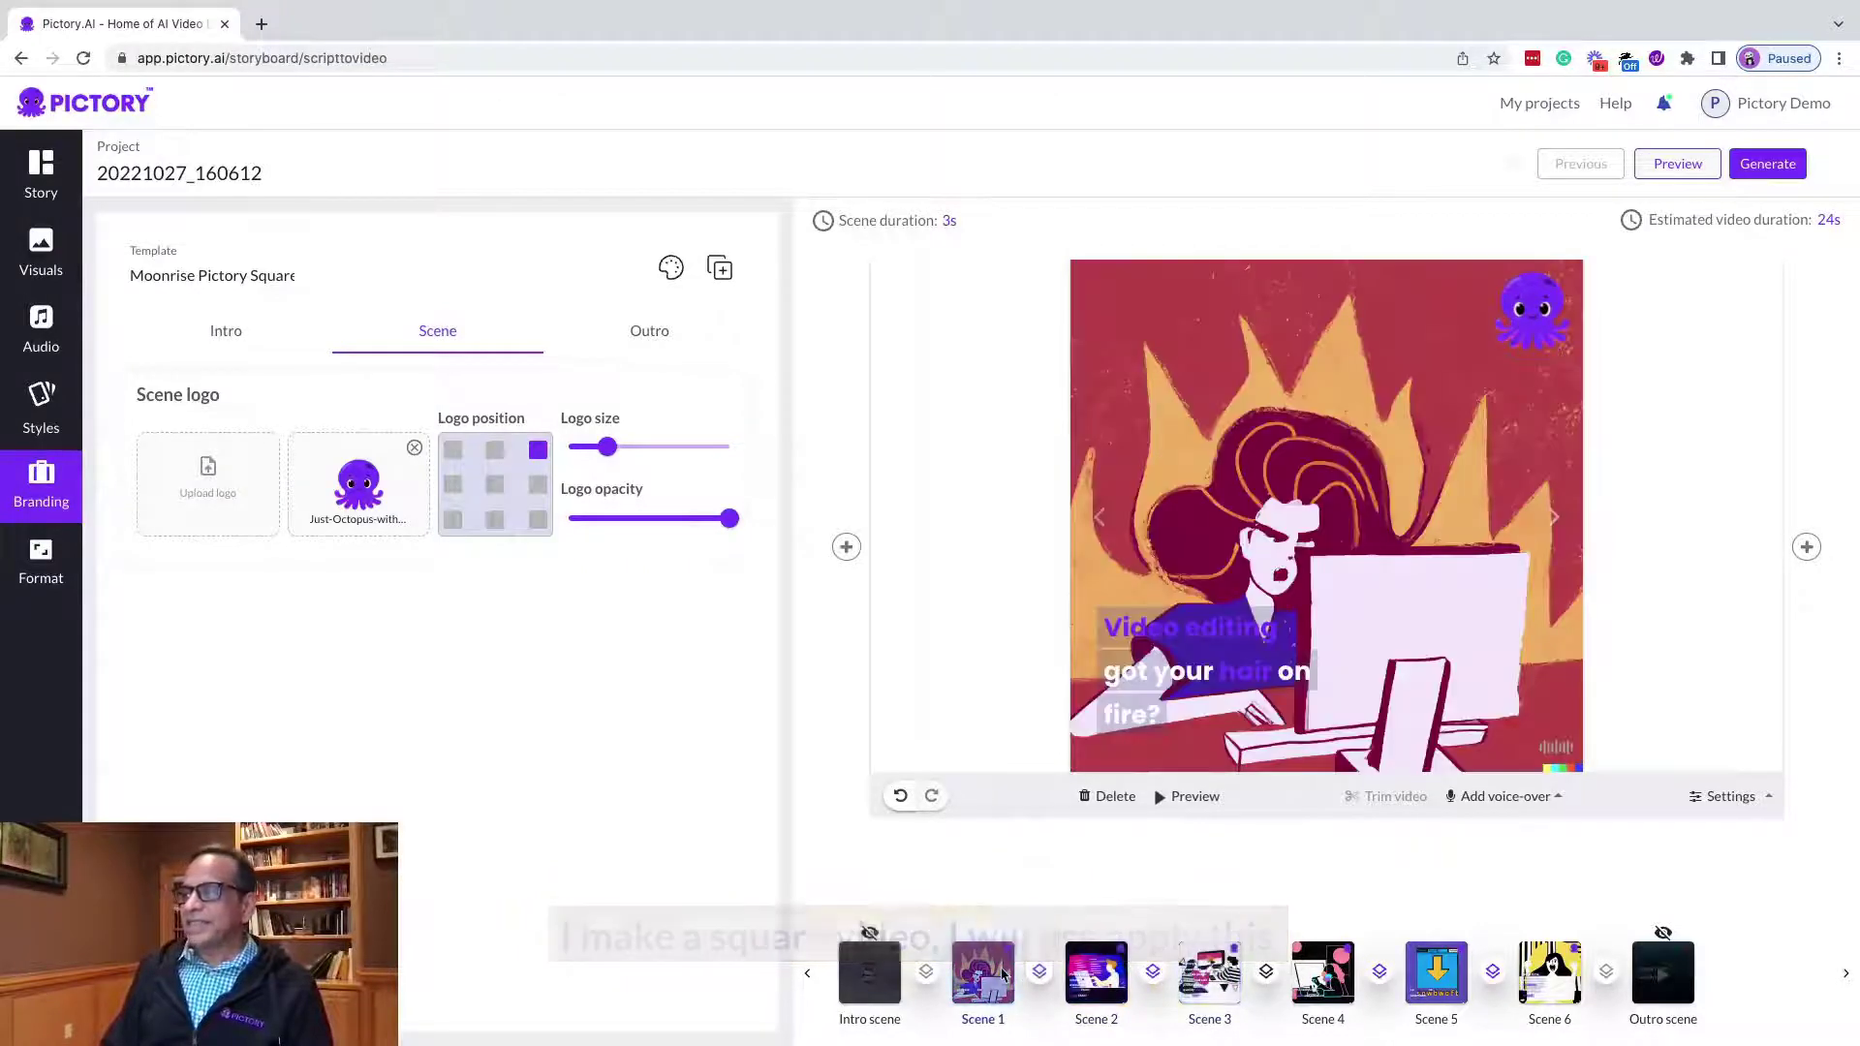
click(1092, 988)
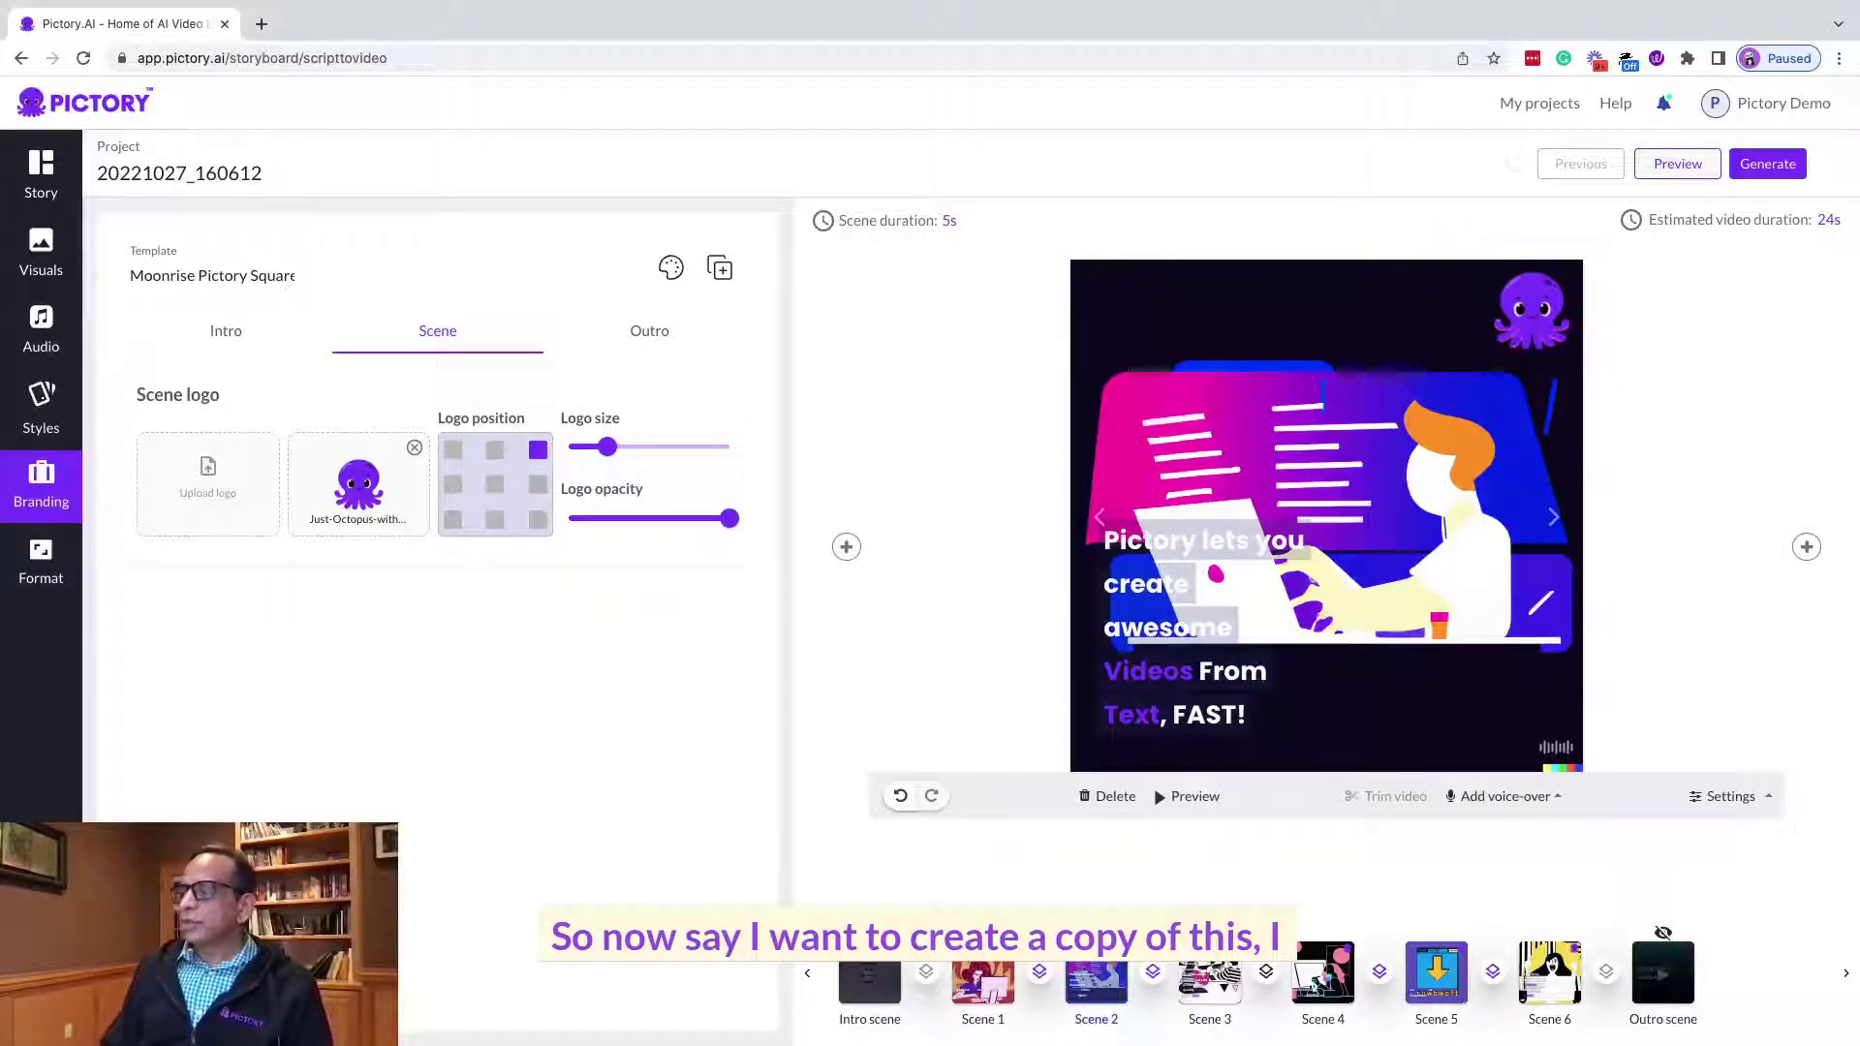
click(36, 408)
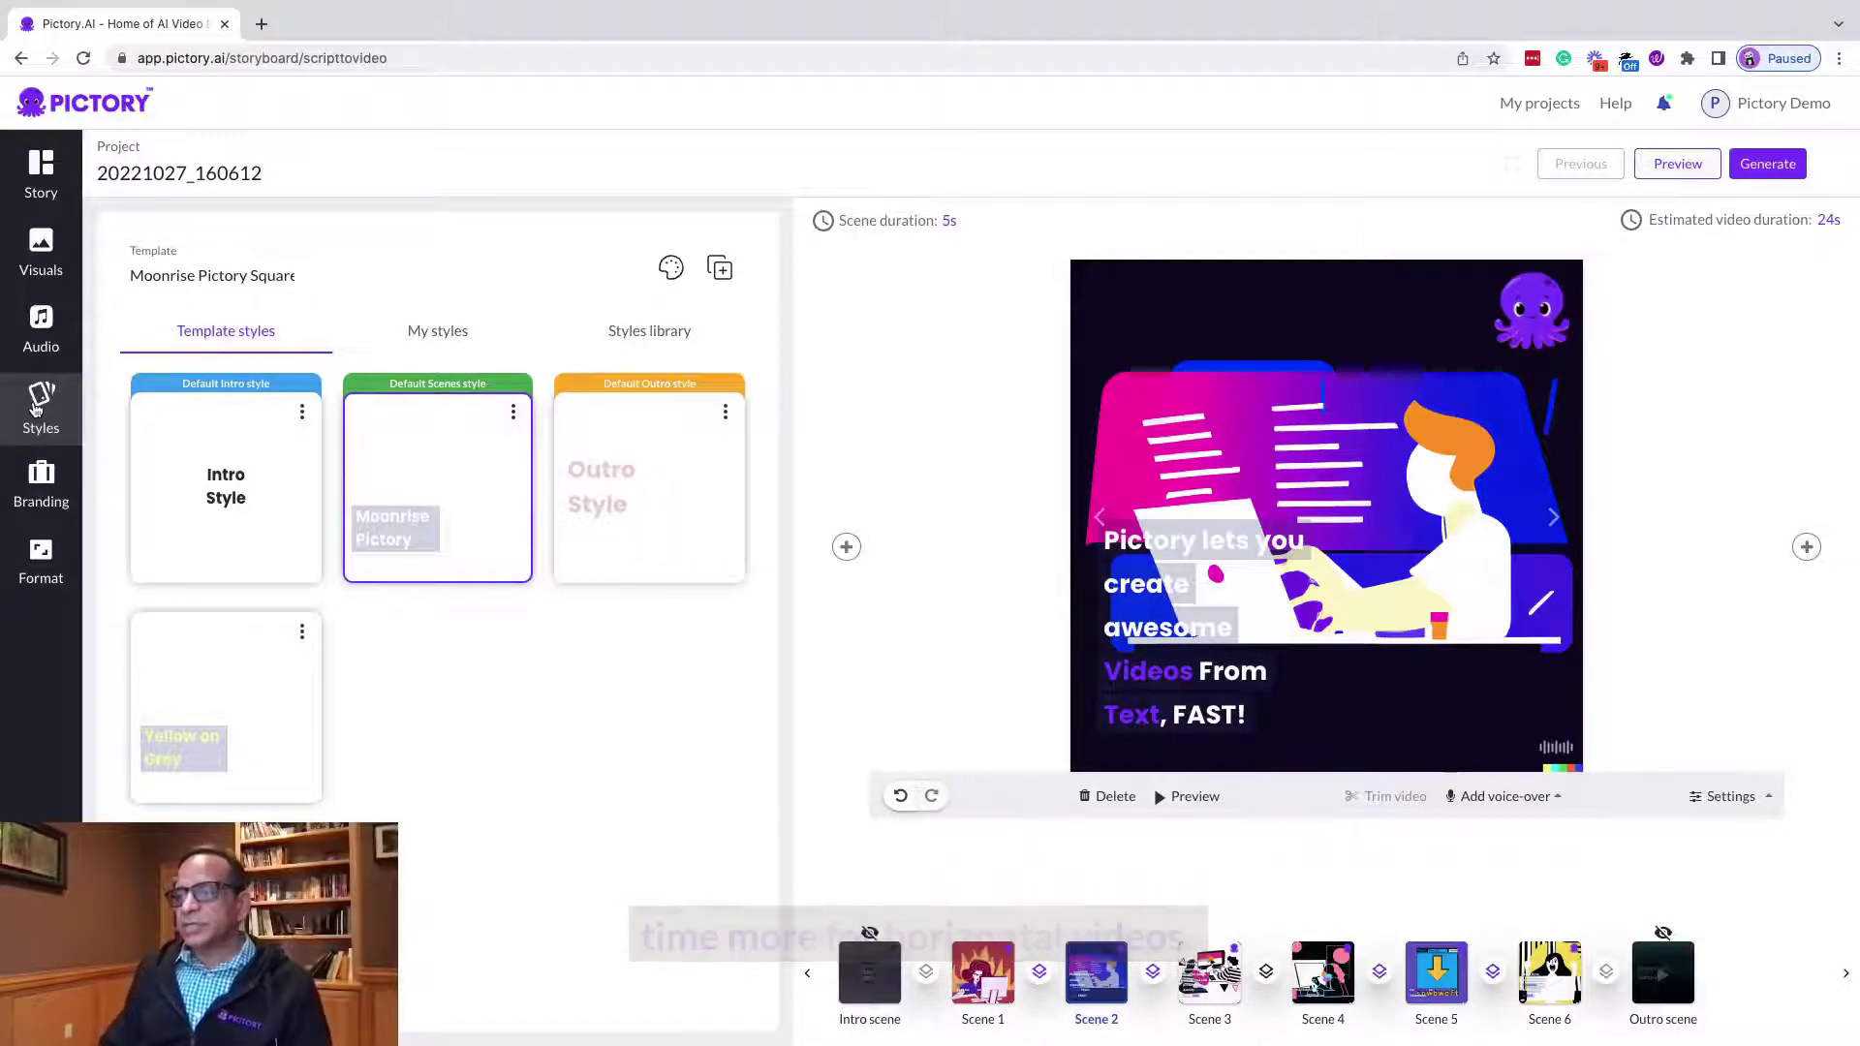
- Switch the video format to the 16:9 Landscape aspect ratio
click(40, 562)
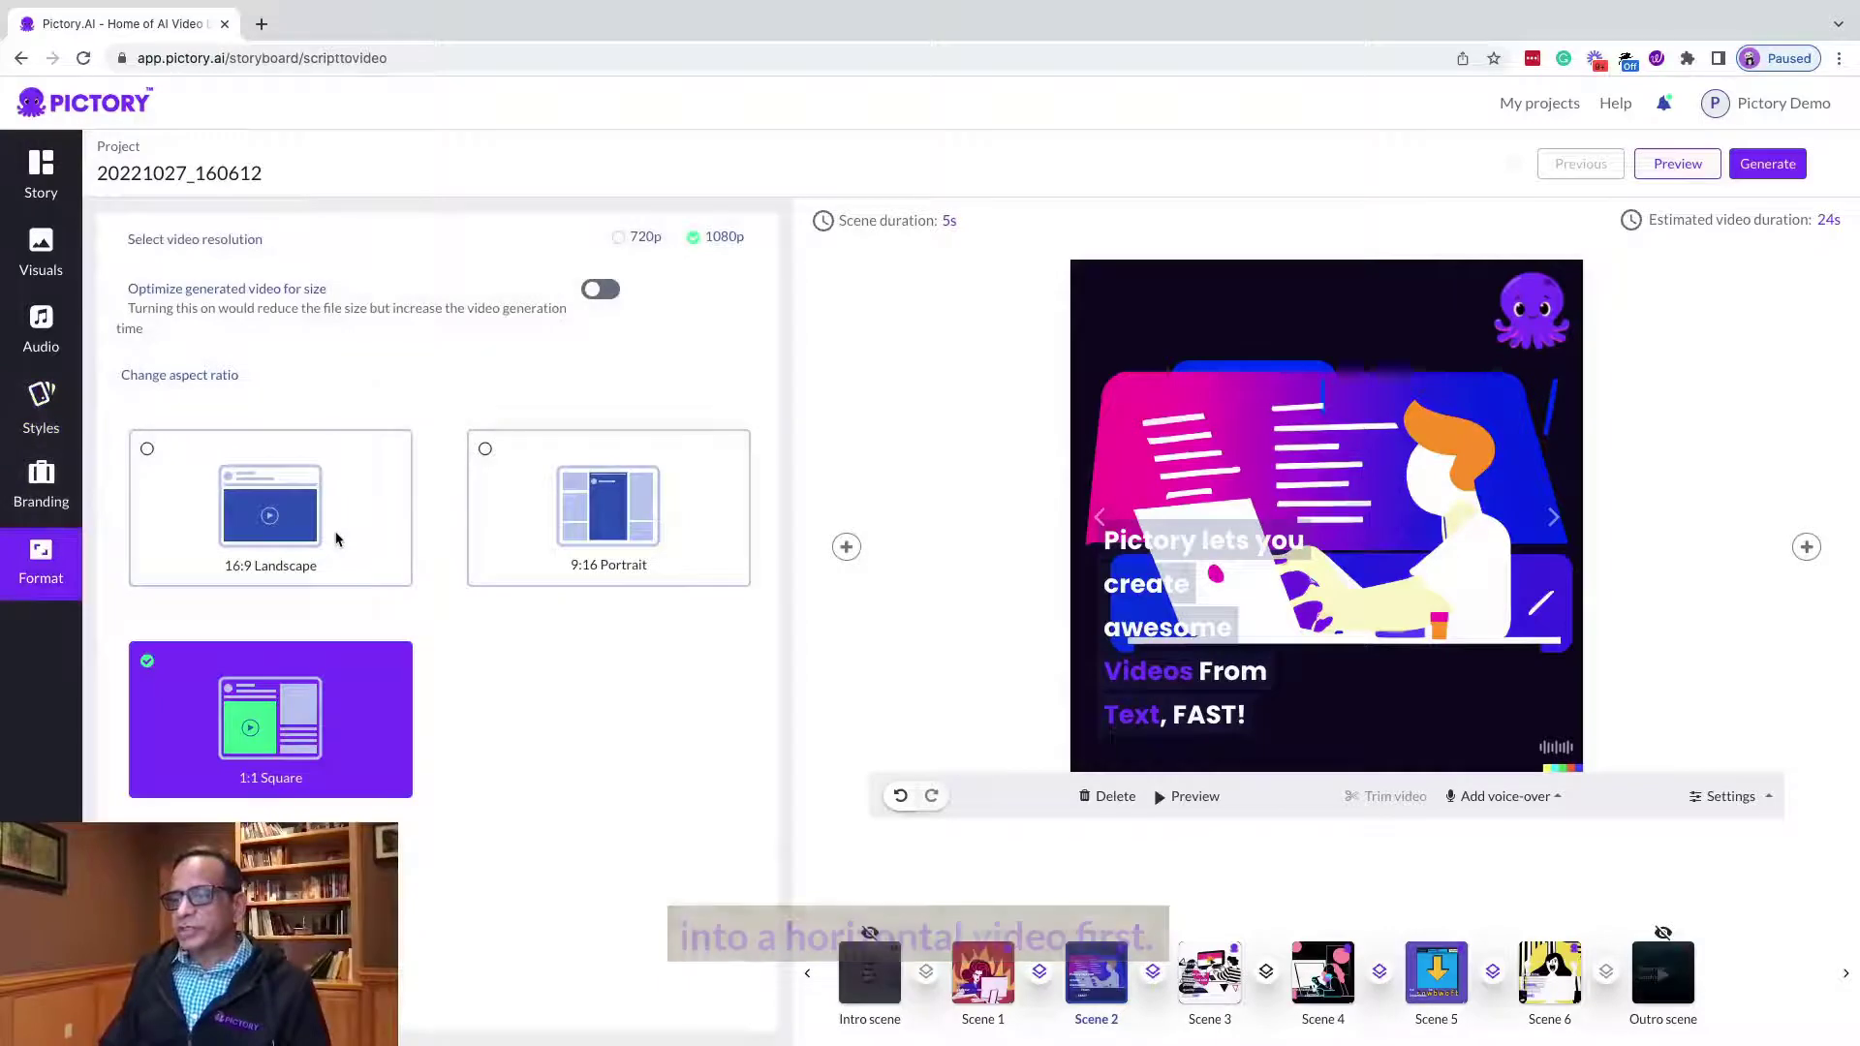
click(317, 558)
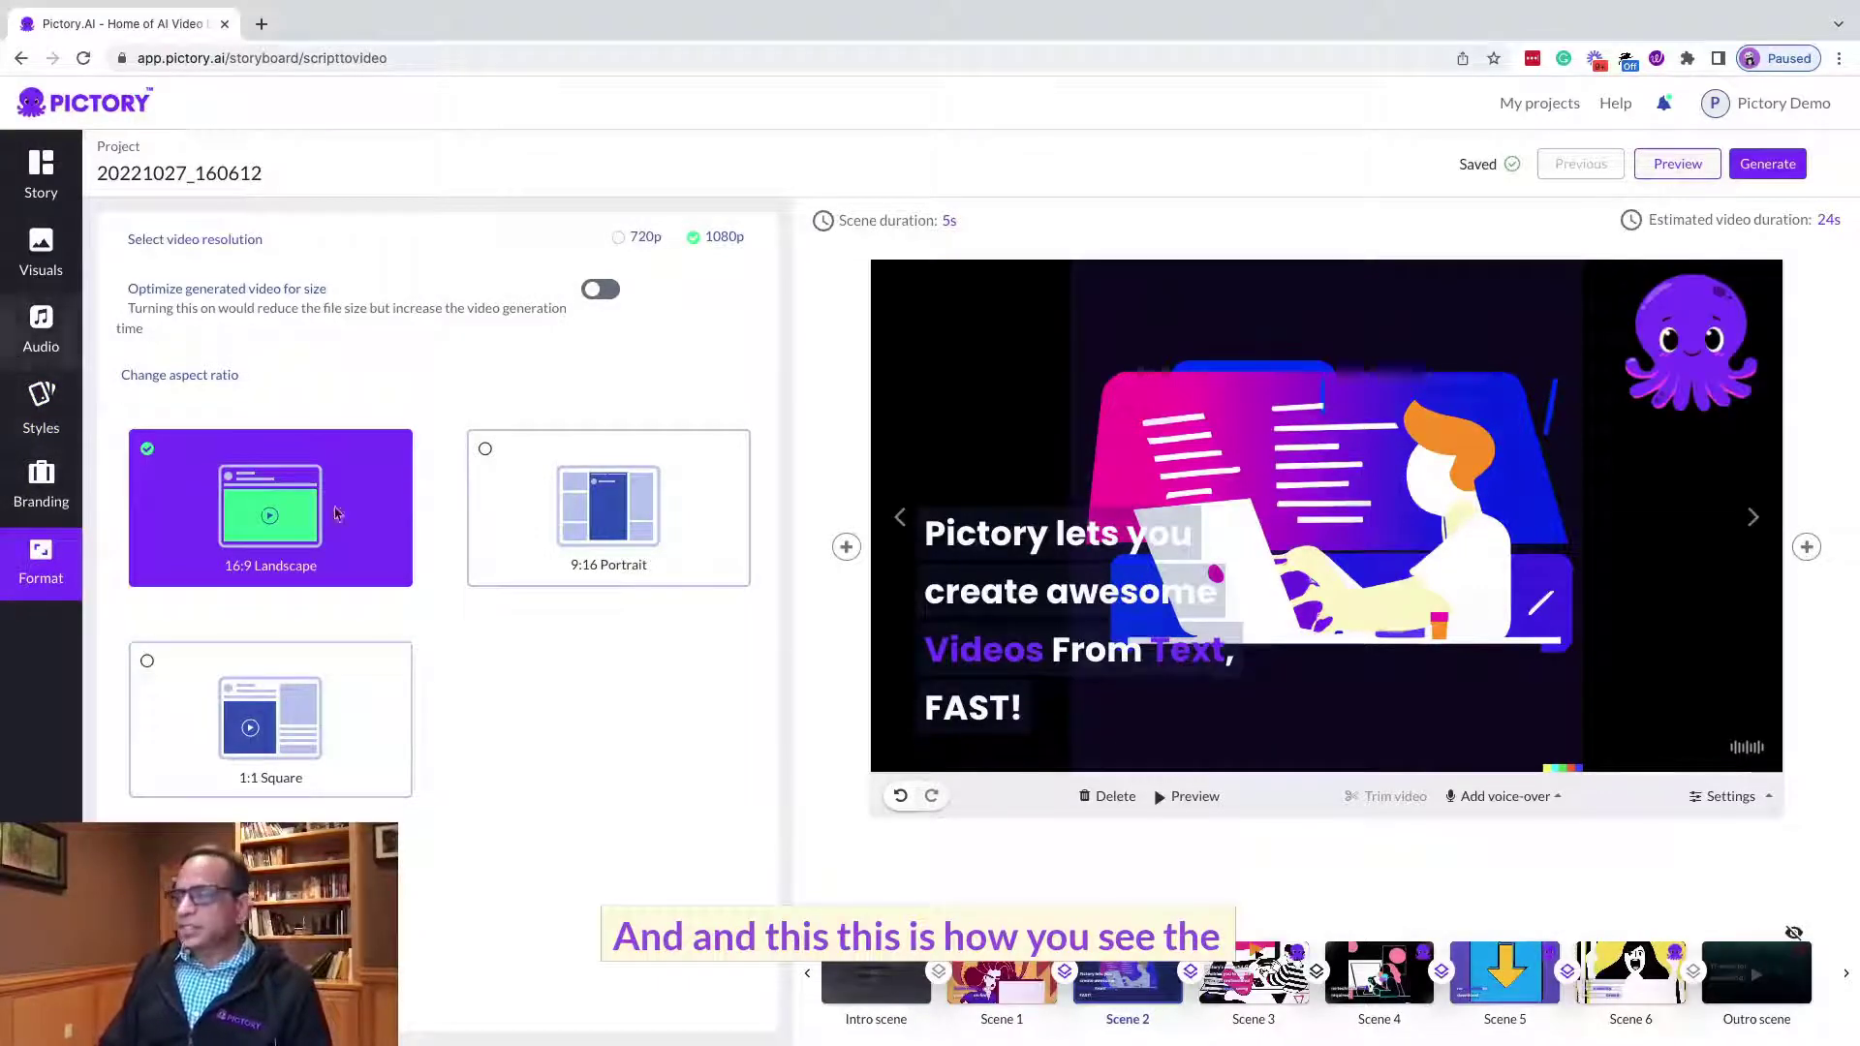
- Duplicate the Moonrise Pictory Square template and rename the copy 'Moonrise Pictory Horizontal Template'
click(42, 415)
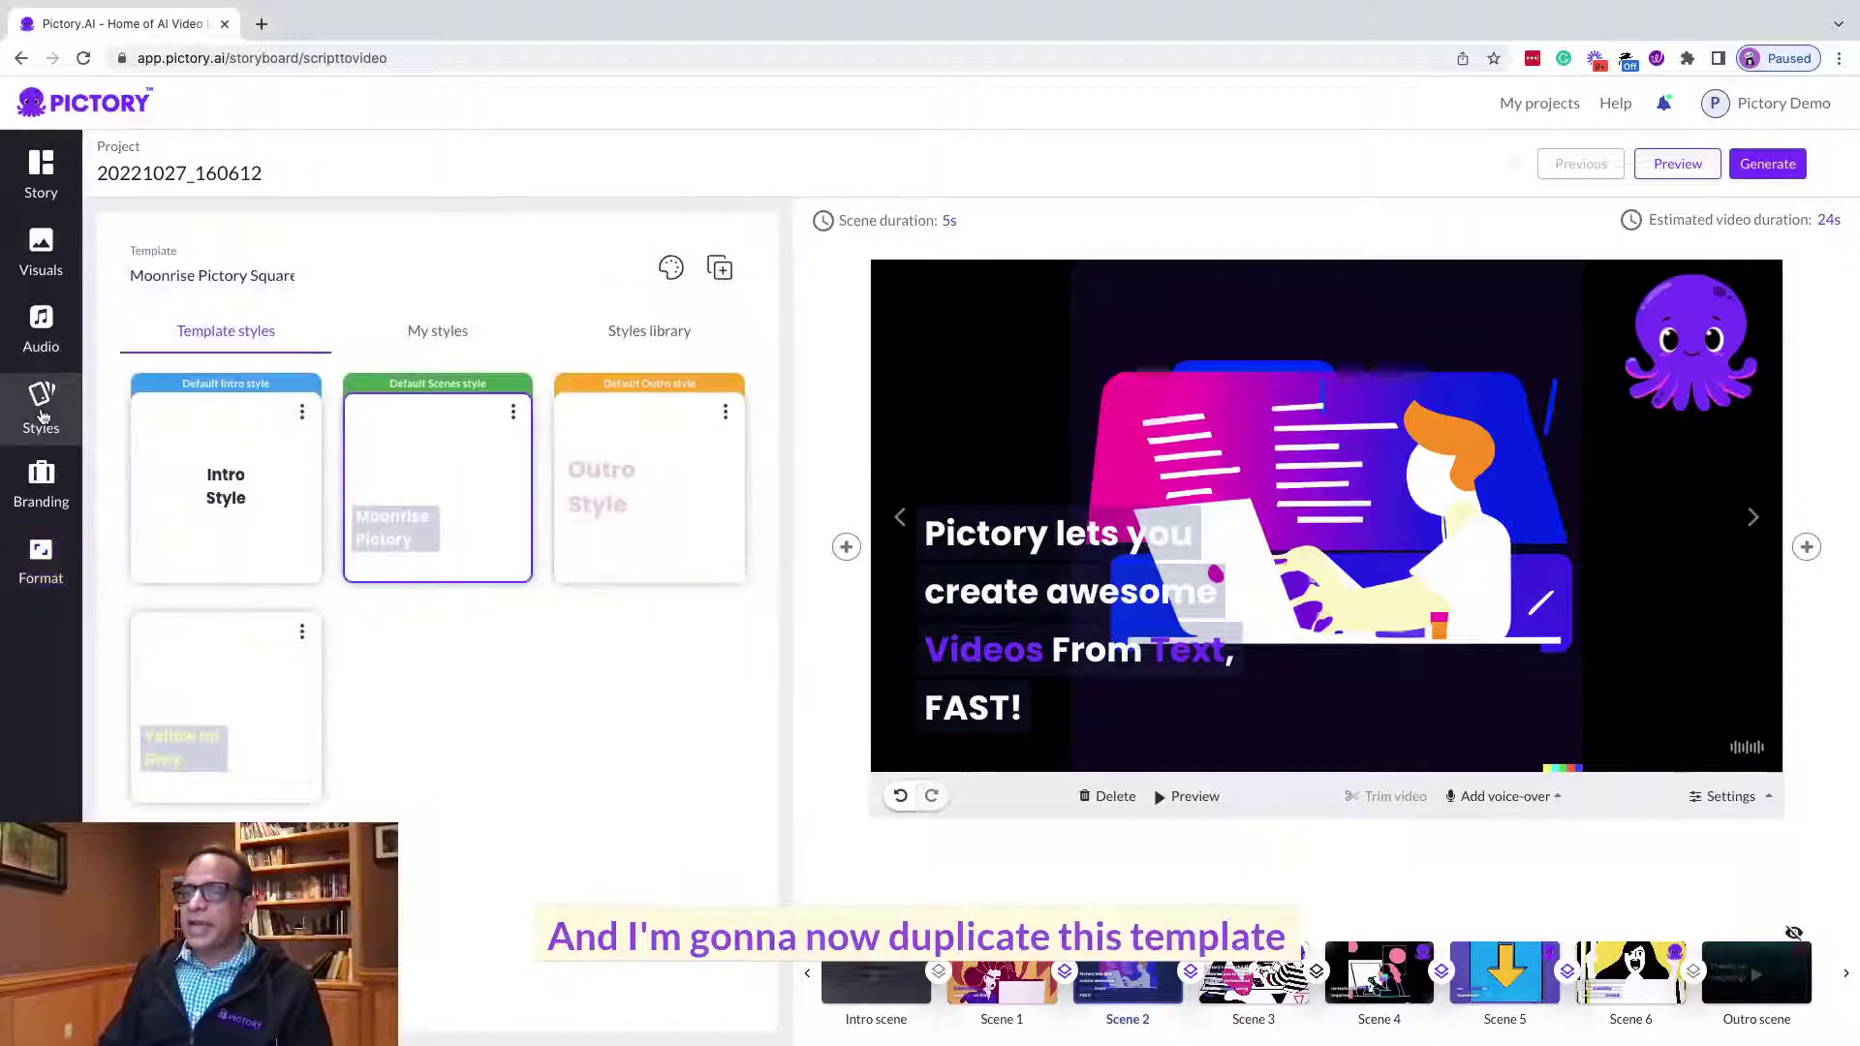
click(721, 269)
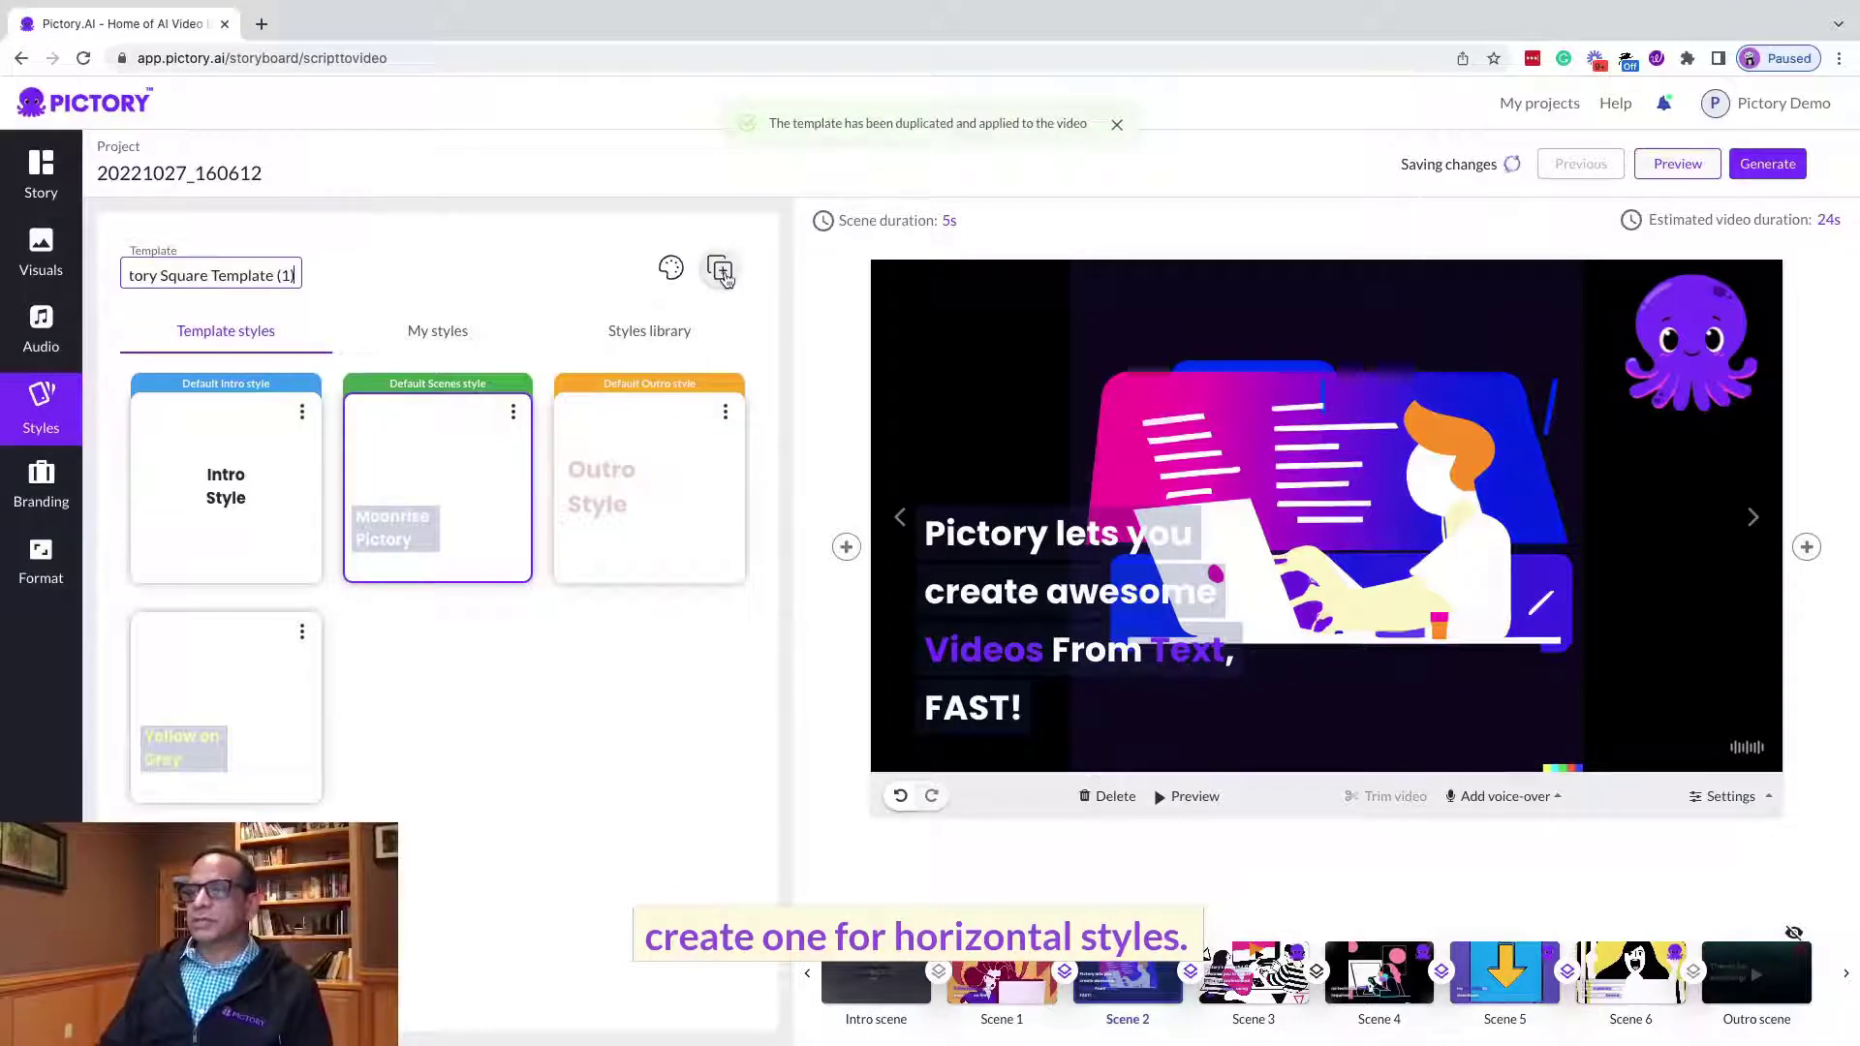
key(BackSpace)
key(BackSpace)
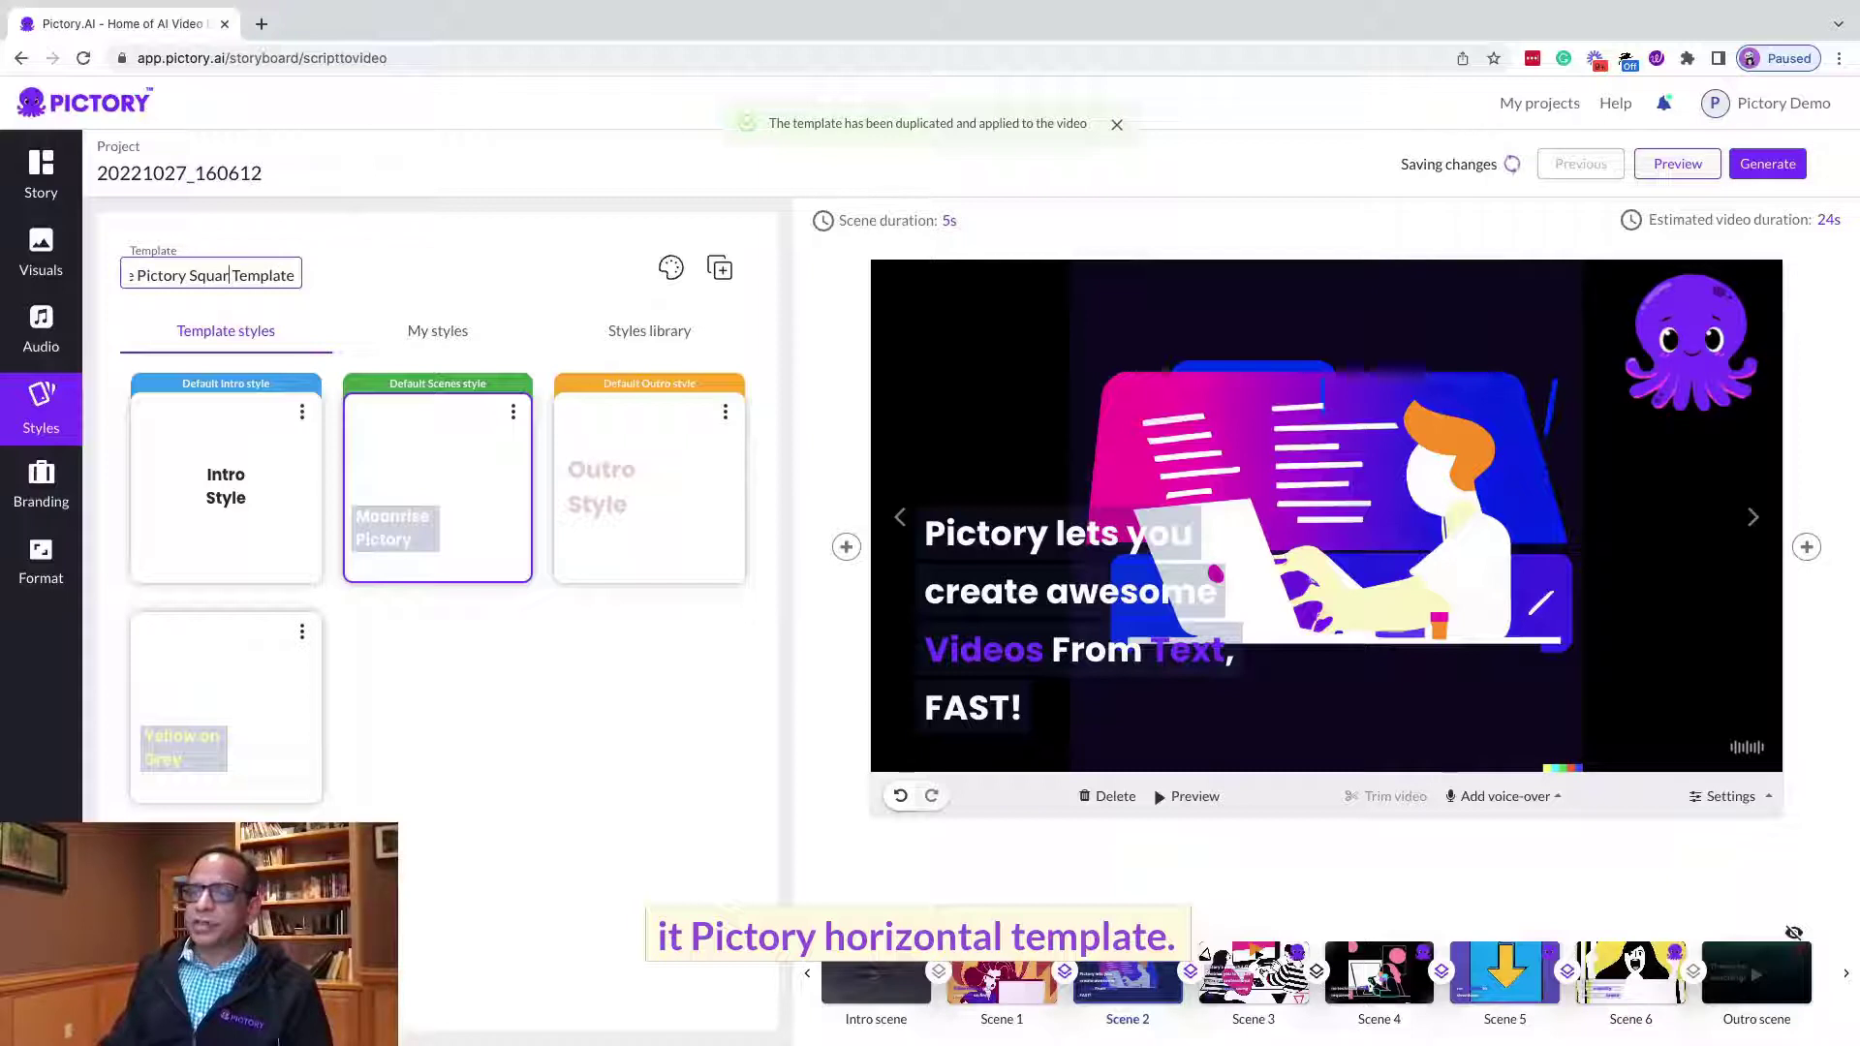
key(BackSpace)
key(BackSpace)
key(BackSpace)
key(BackSpace)
key(BackSpace)
text(Horizontal)
click(539, 719)
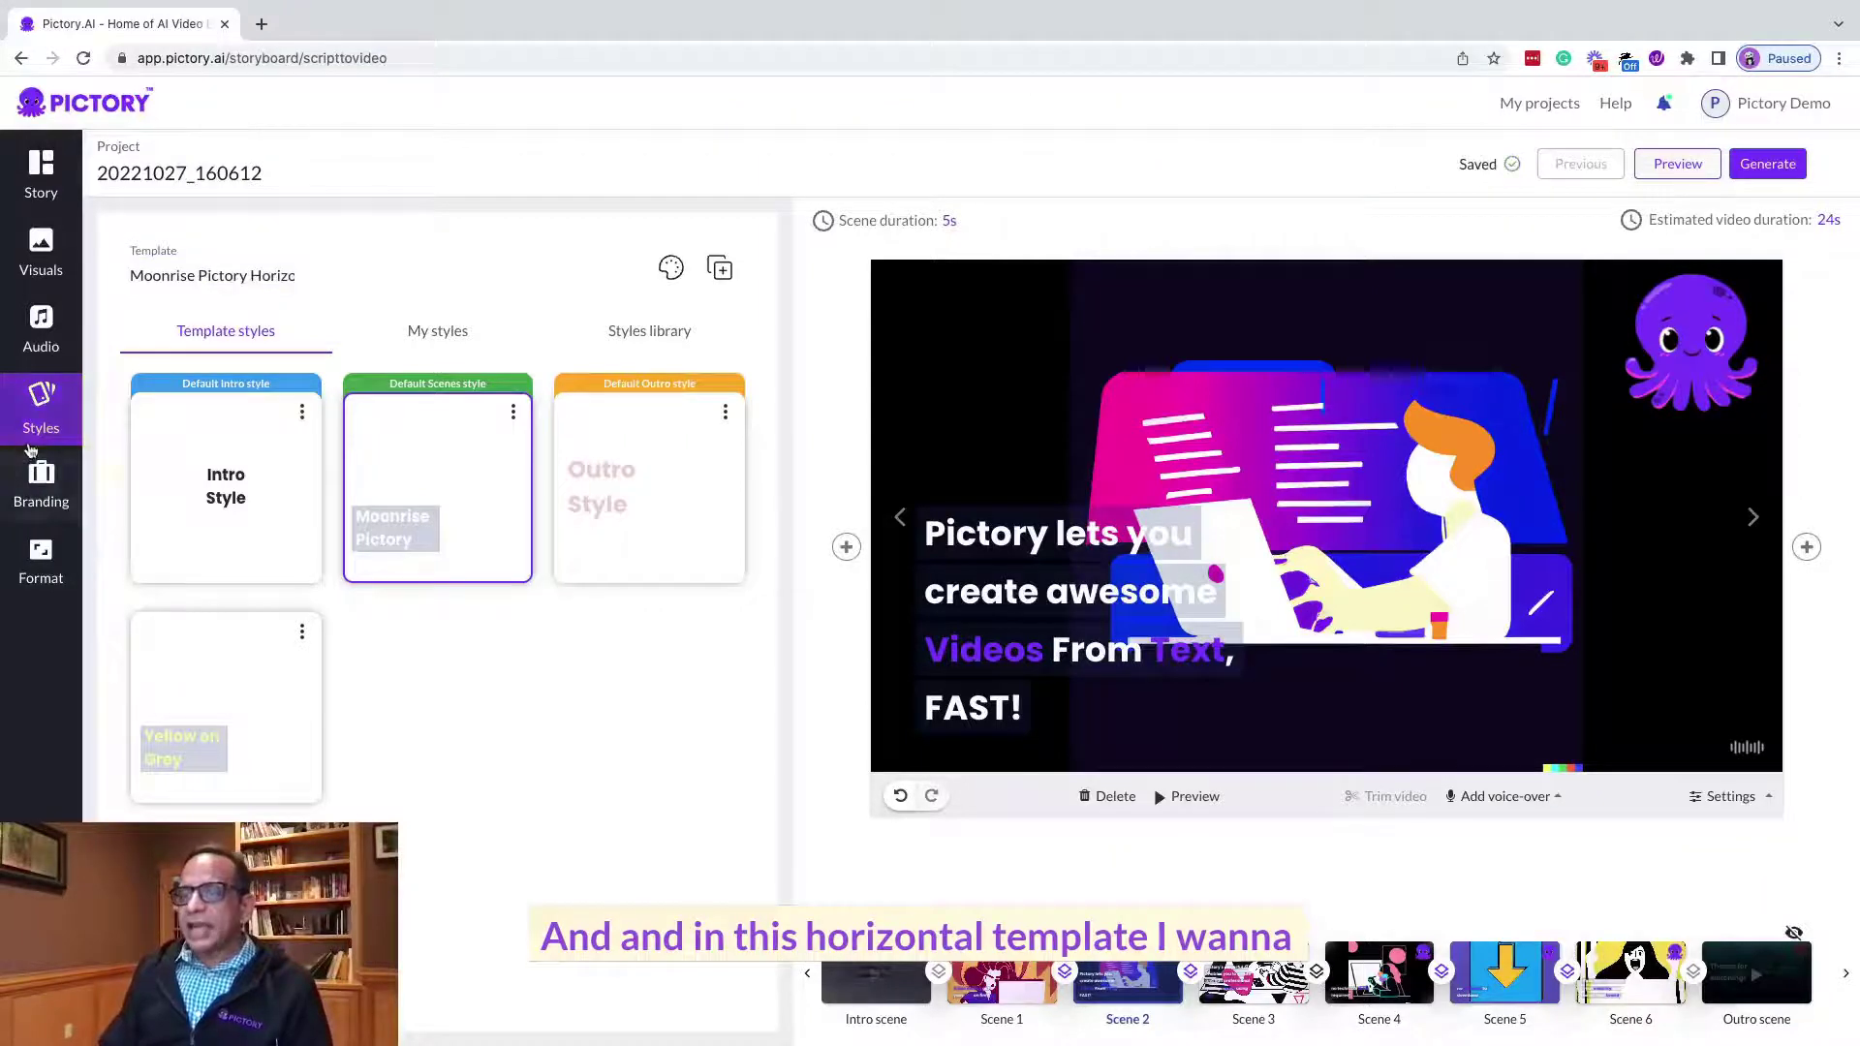
- Swap the octopus scene logo for the uploaded Hi Res new logo.png wordmark
click(41, 481)
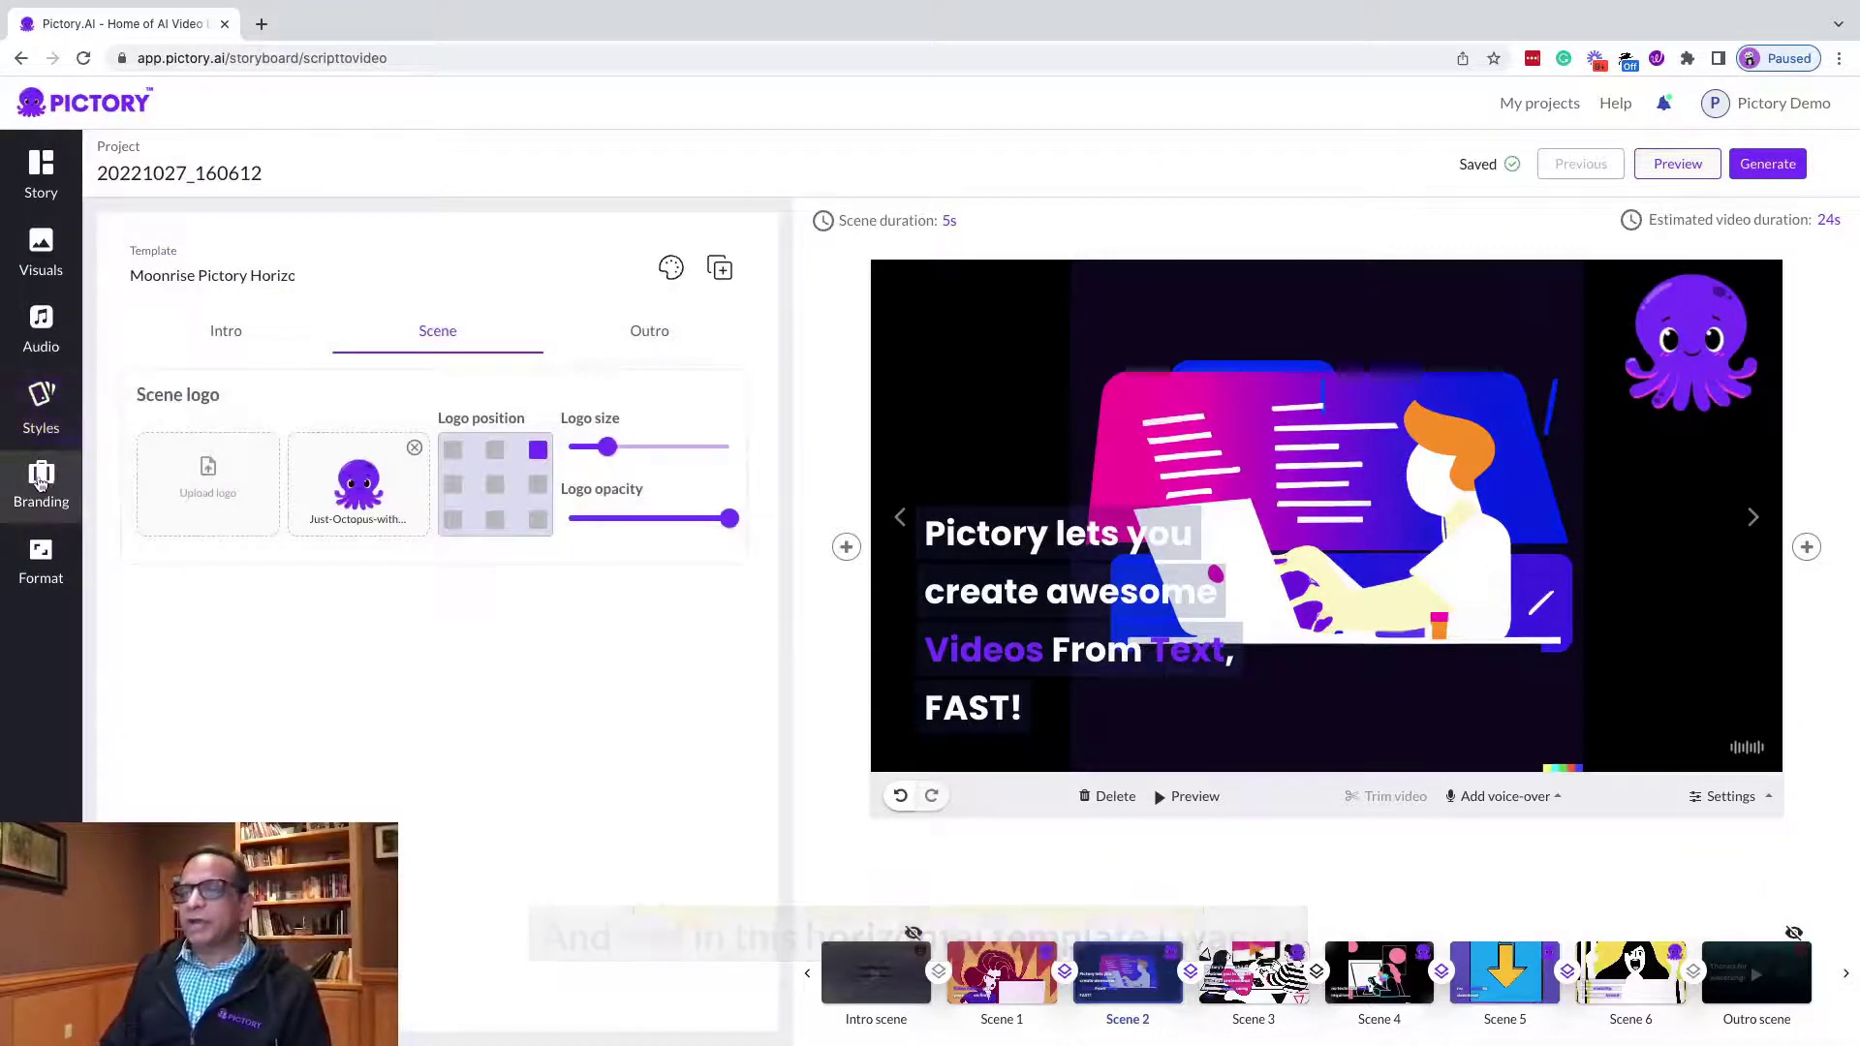
click(415, 448)
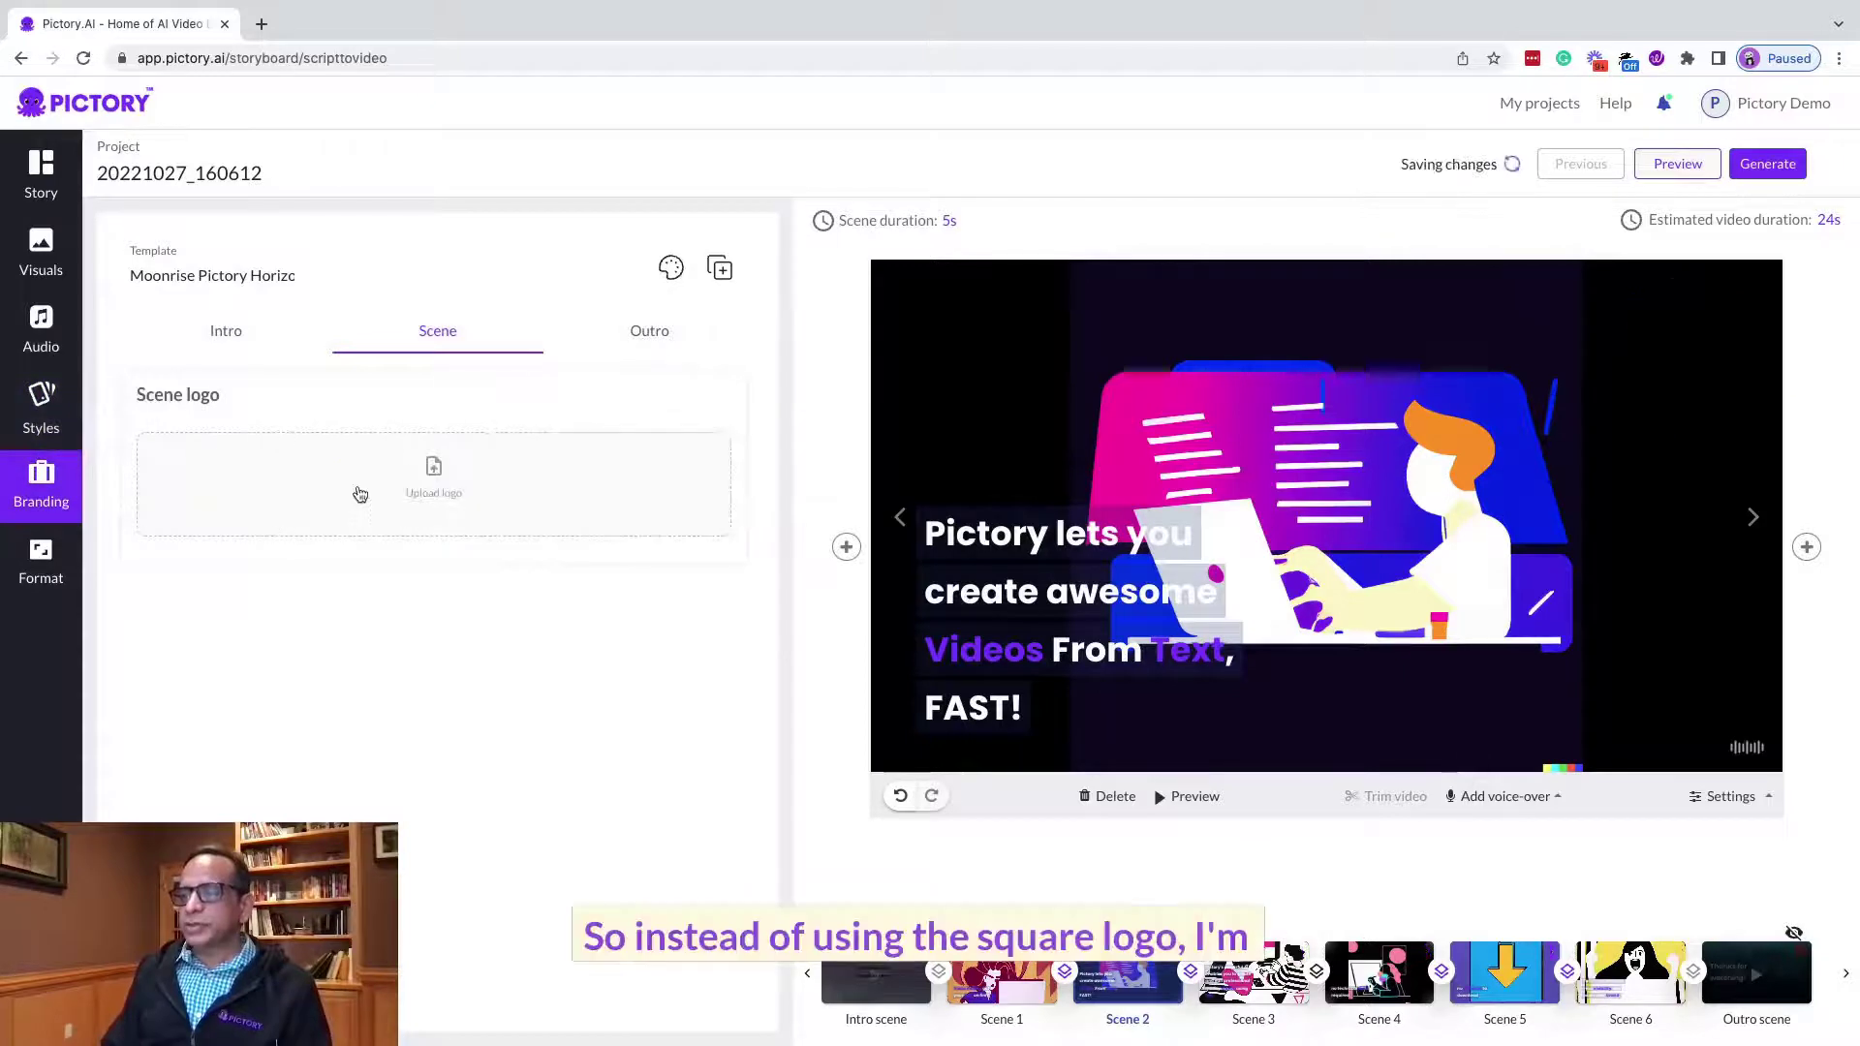
click(448, 492)
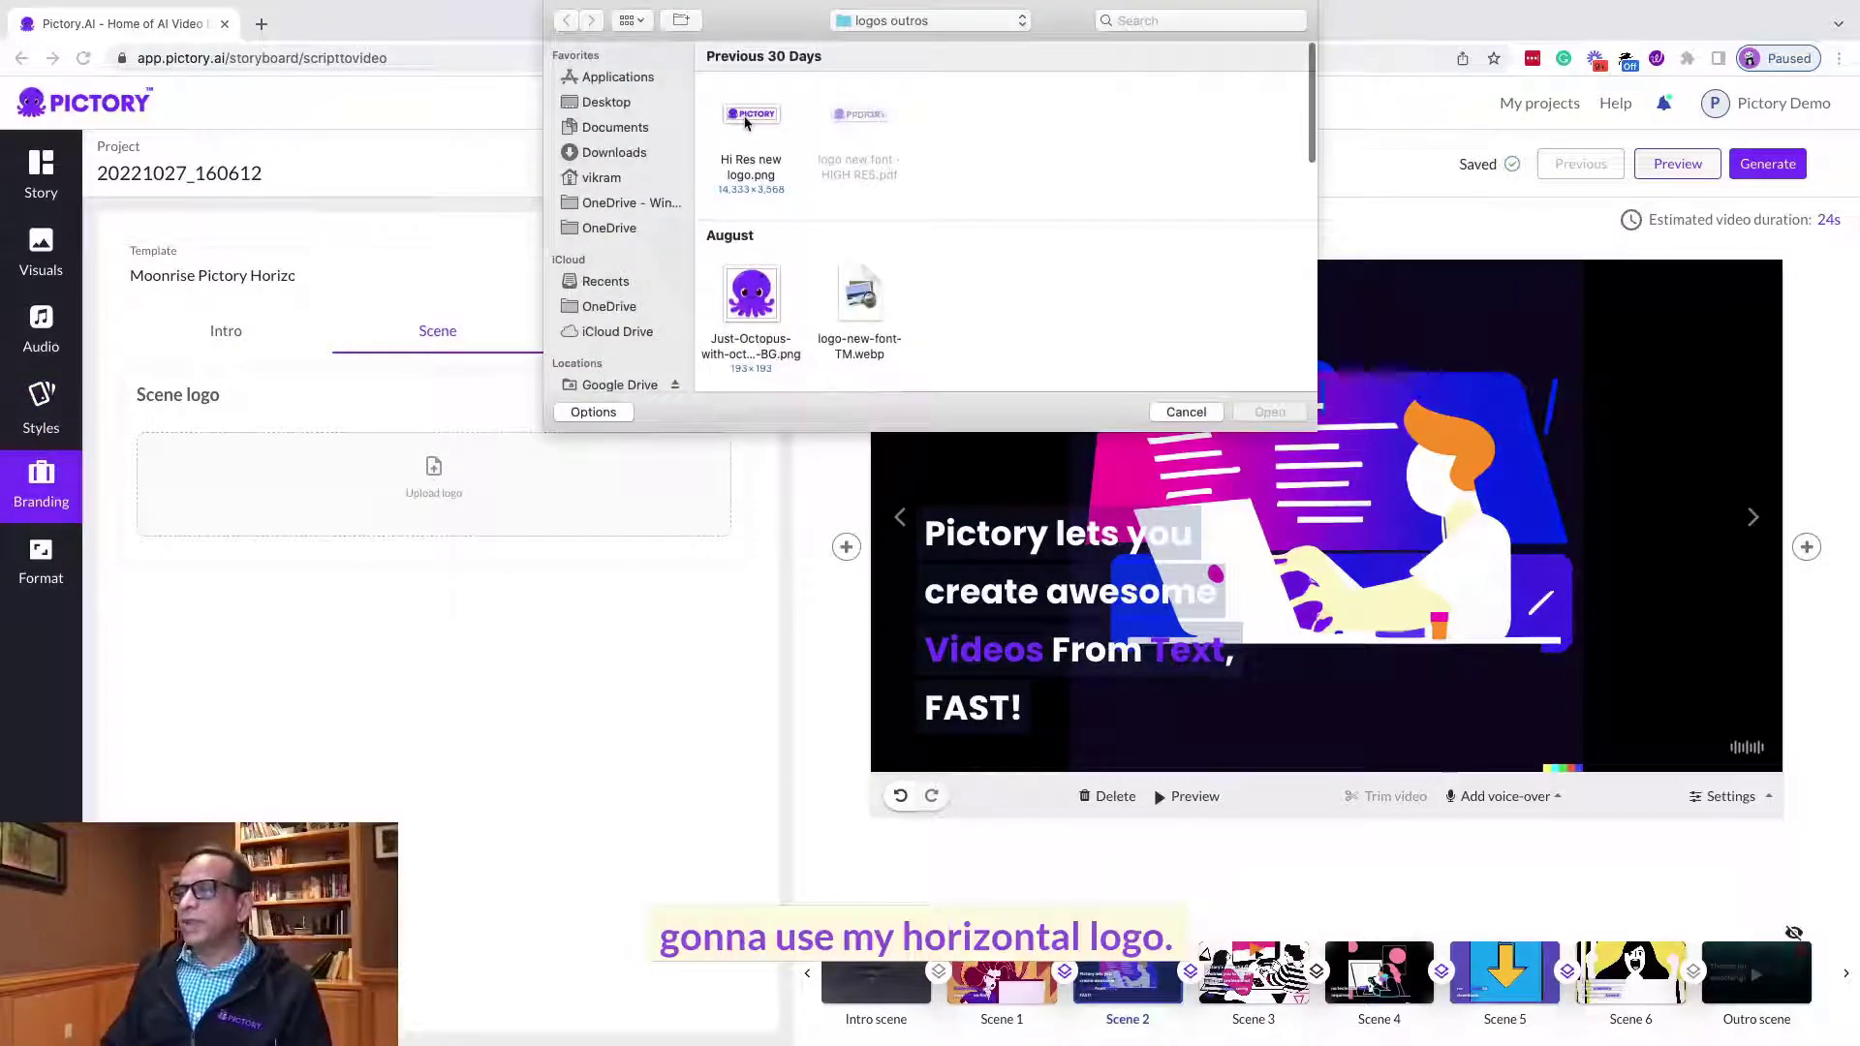
double_click(745, 118)
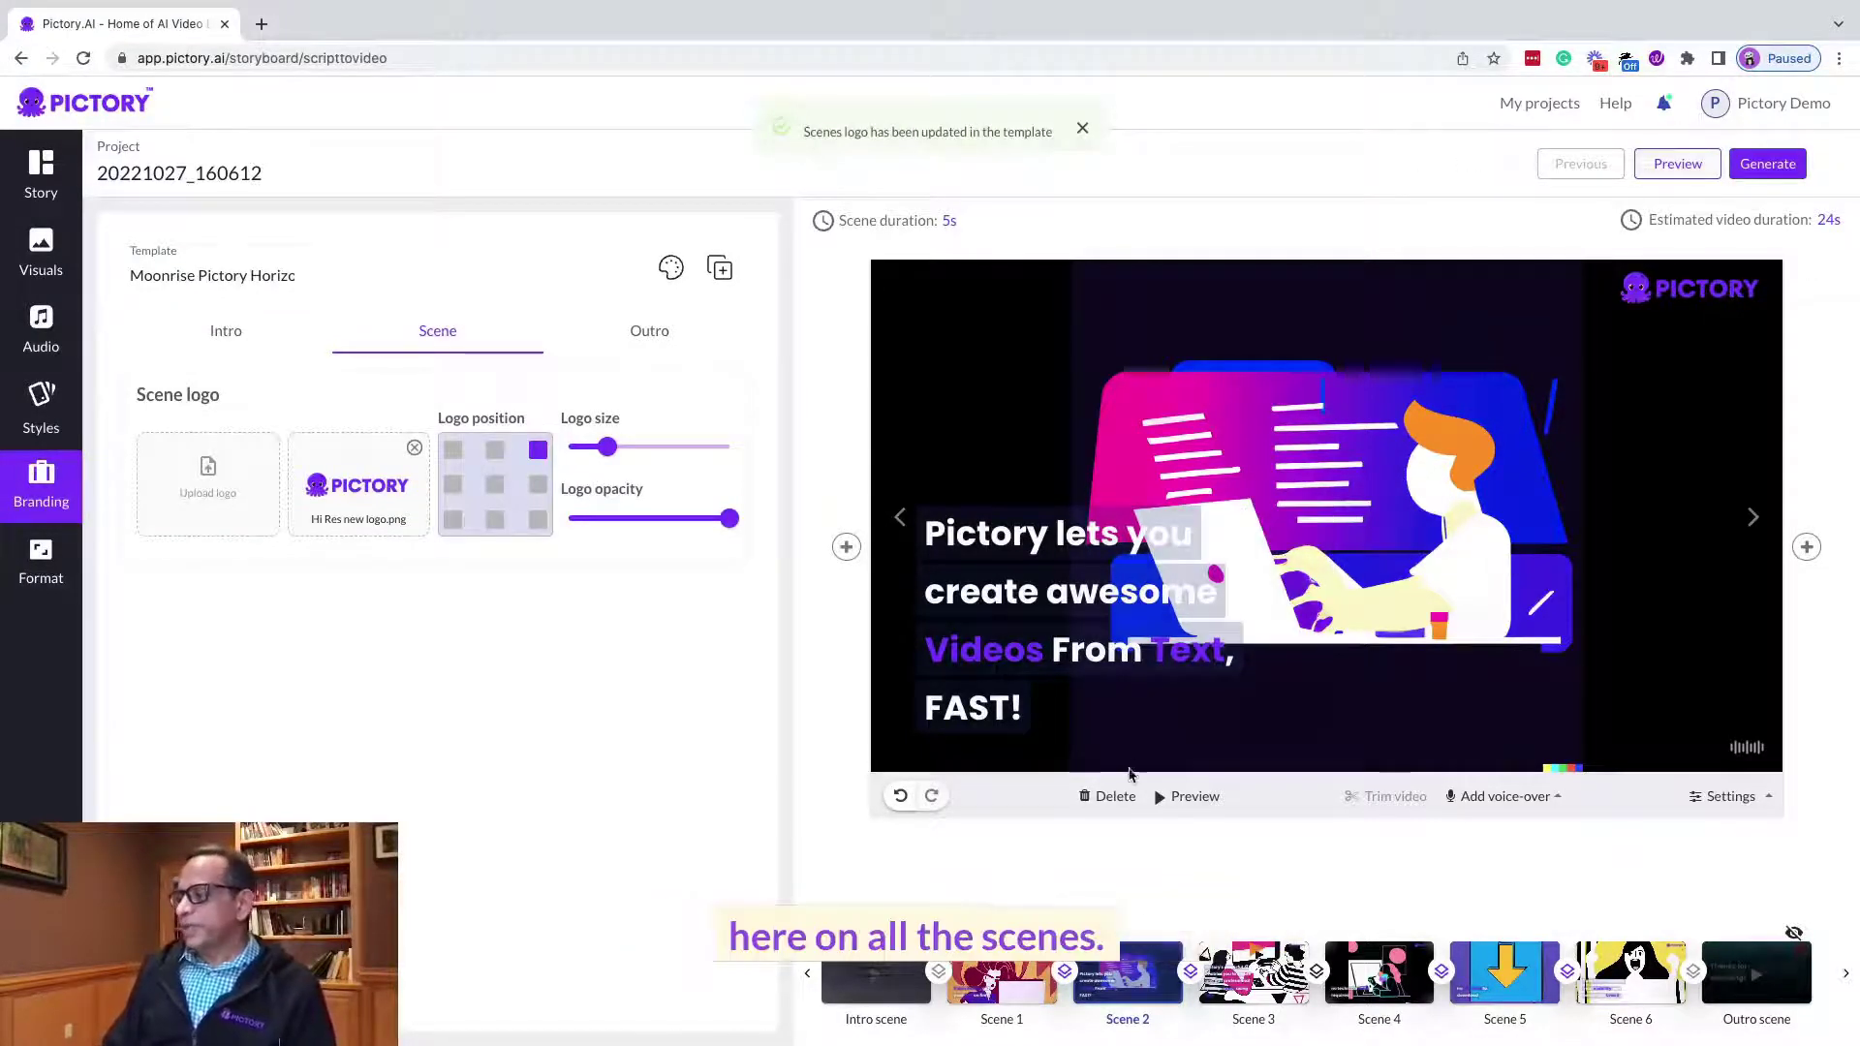
- Preview Scenes 3, 4 and 2 to check the new wordmark logo
click(1253, 972)
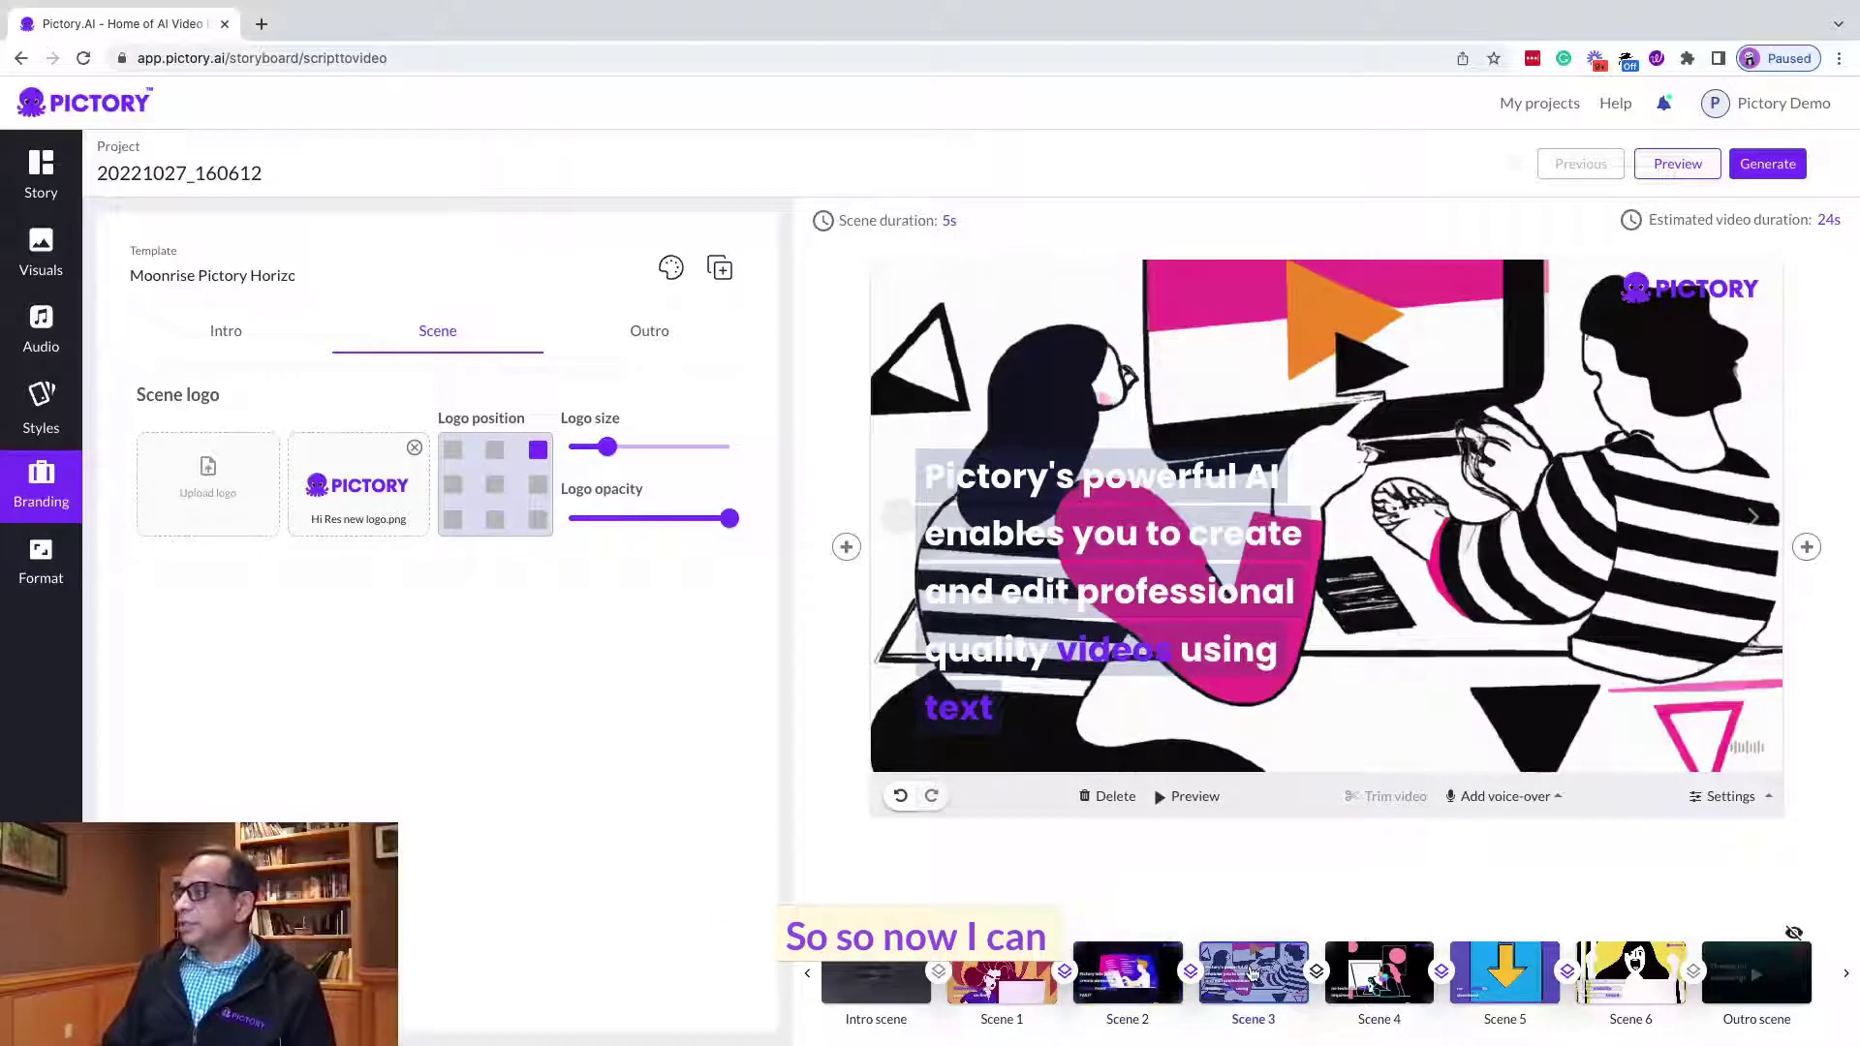
click(1357, 979)
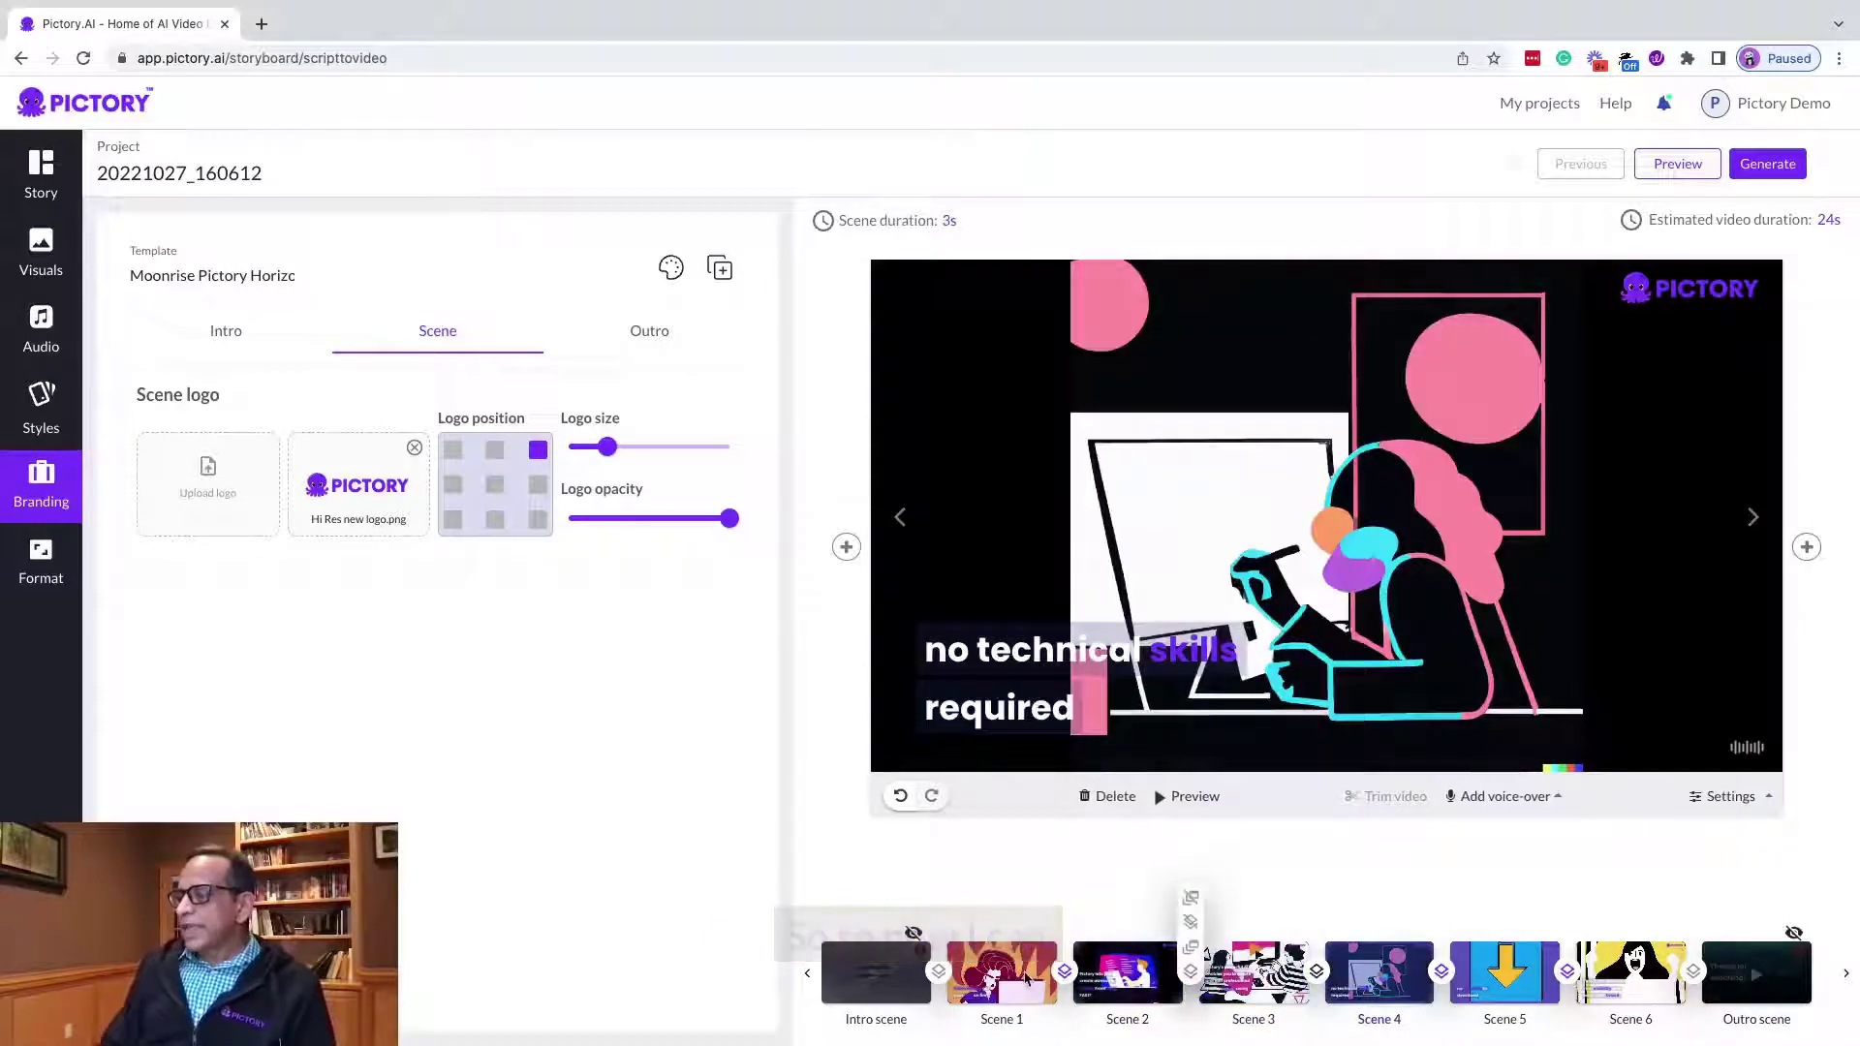
click(1128, 973)
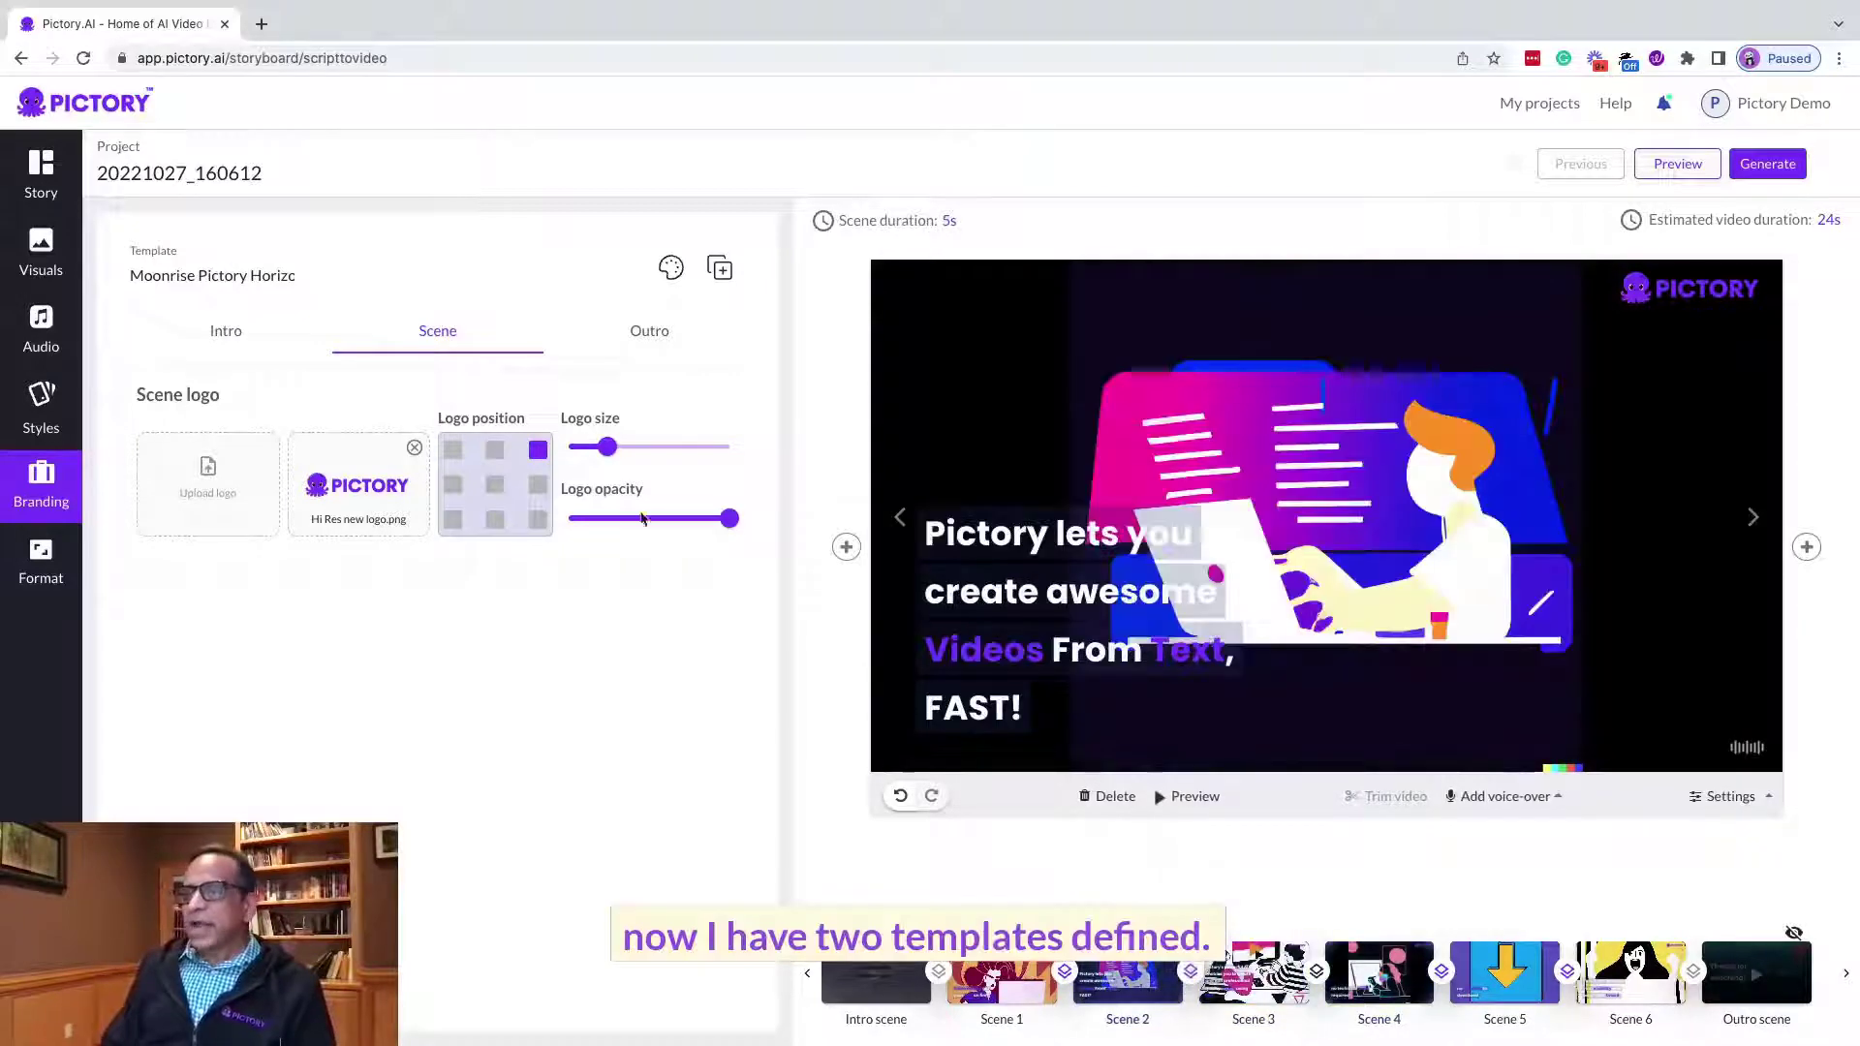
click(38, 418)
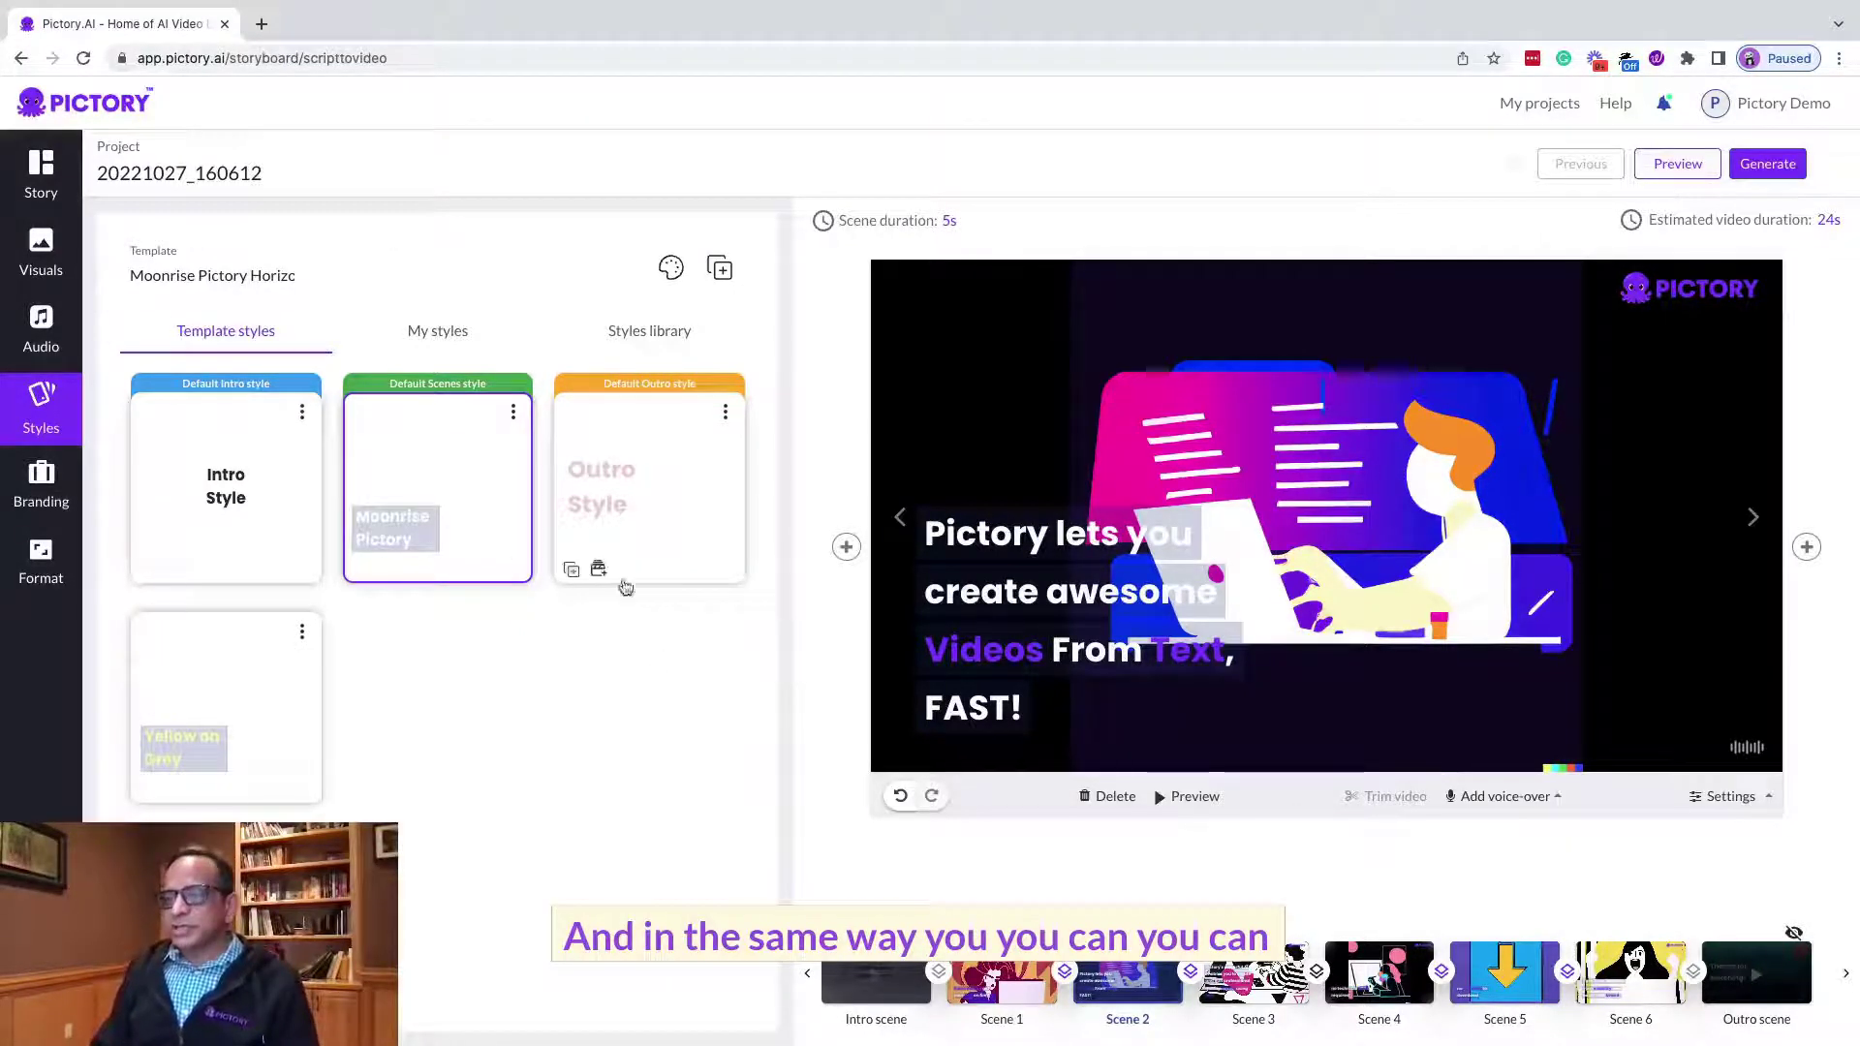
- Check the Outro style card's options menu, then bring up the template chooser
click(725, 411)
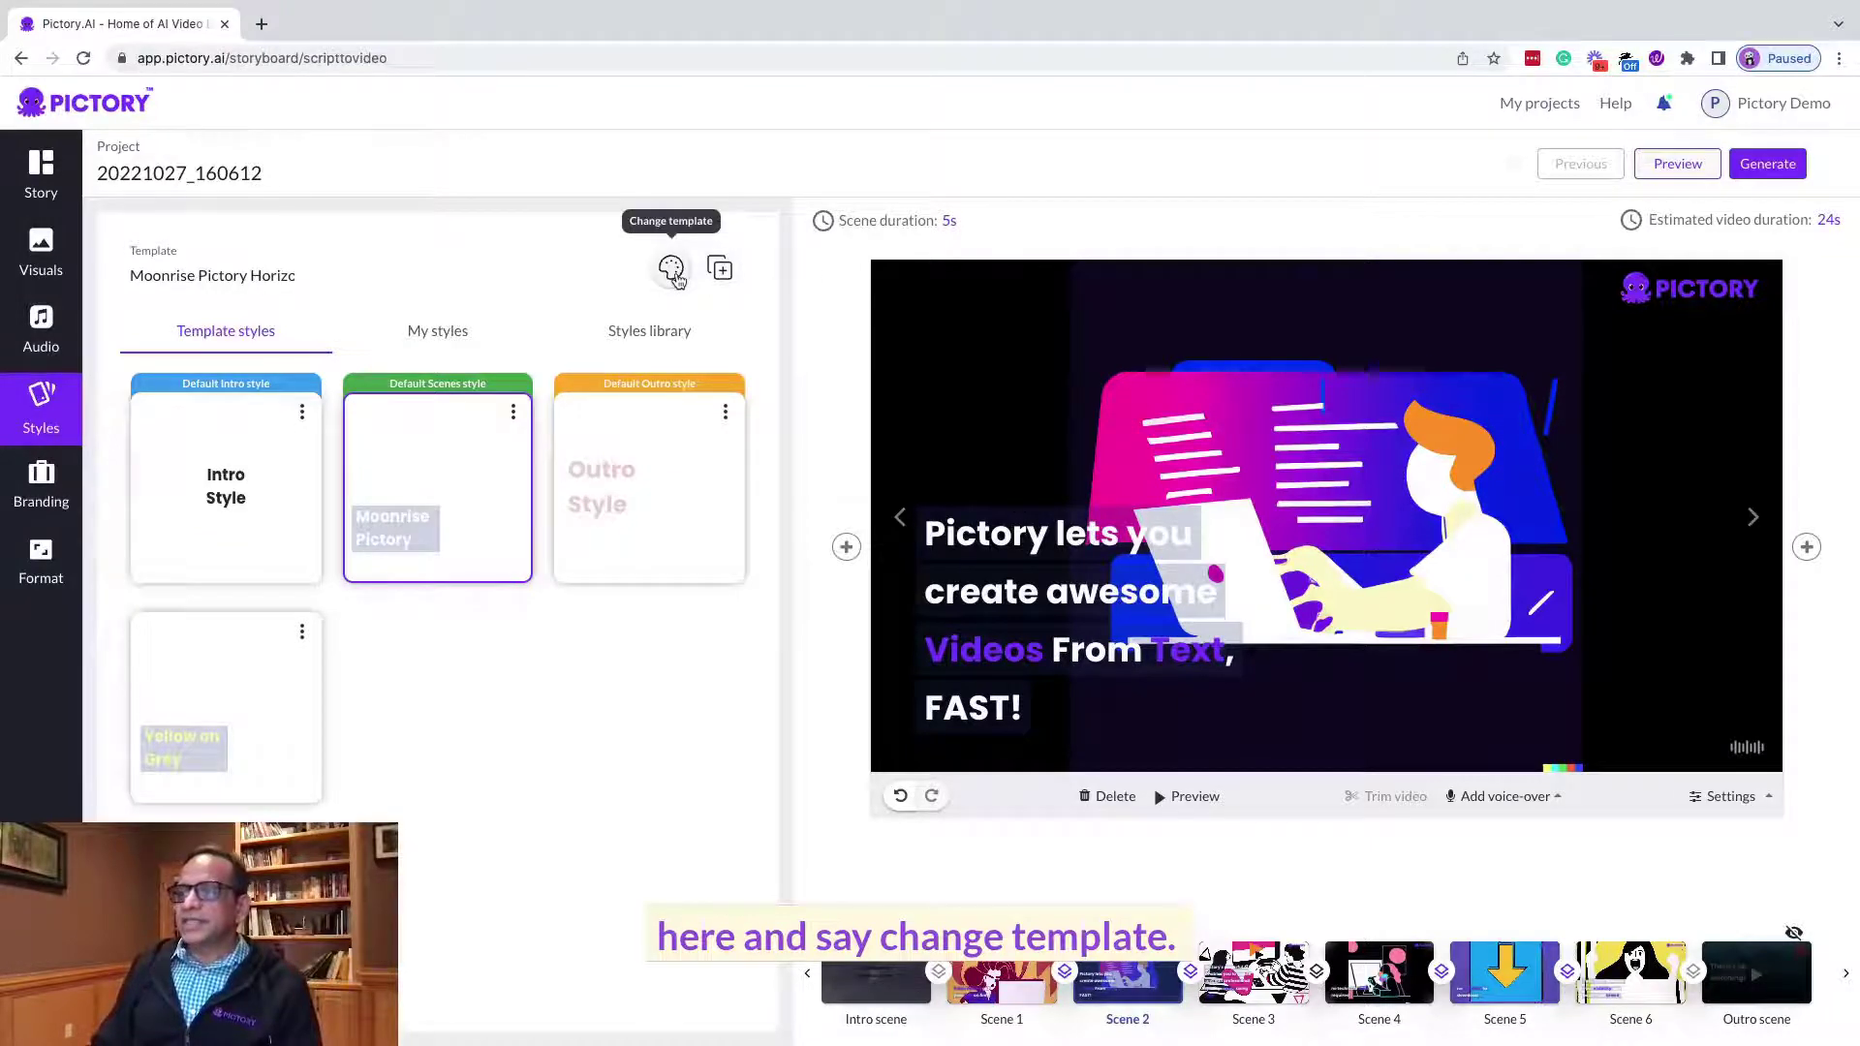
click(673, 273)
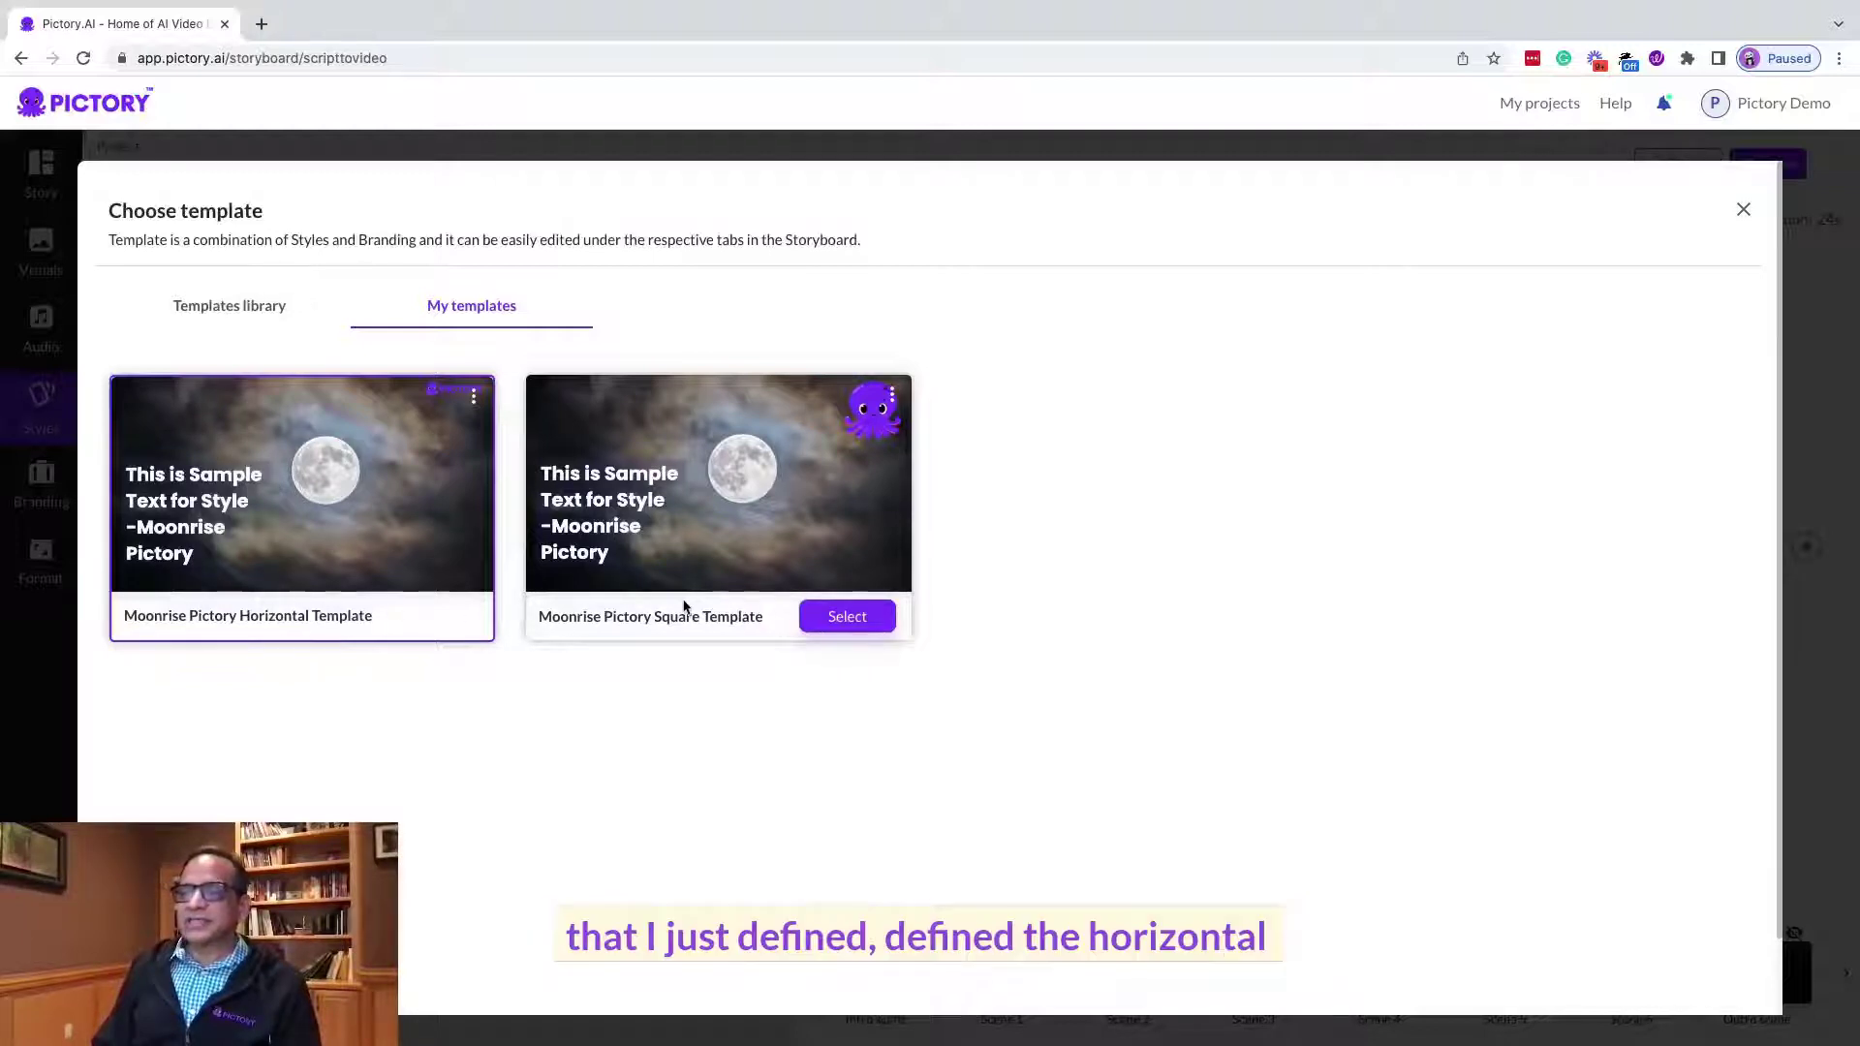
- Glance at the Templates library, then return to My templates listing both Moonrise templates
mouse_move(761, 611)
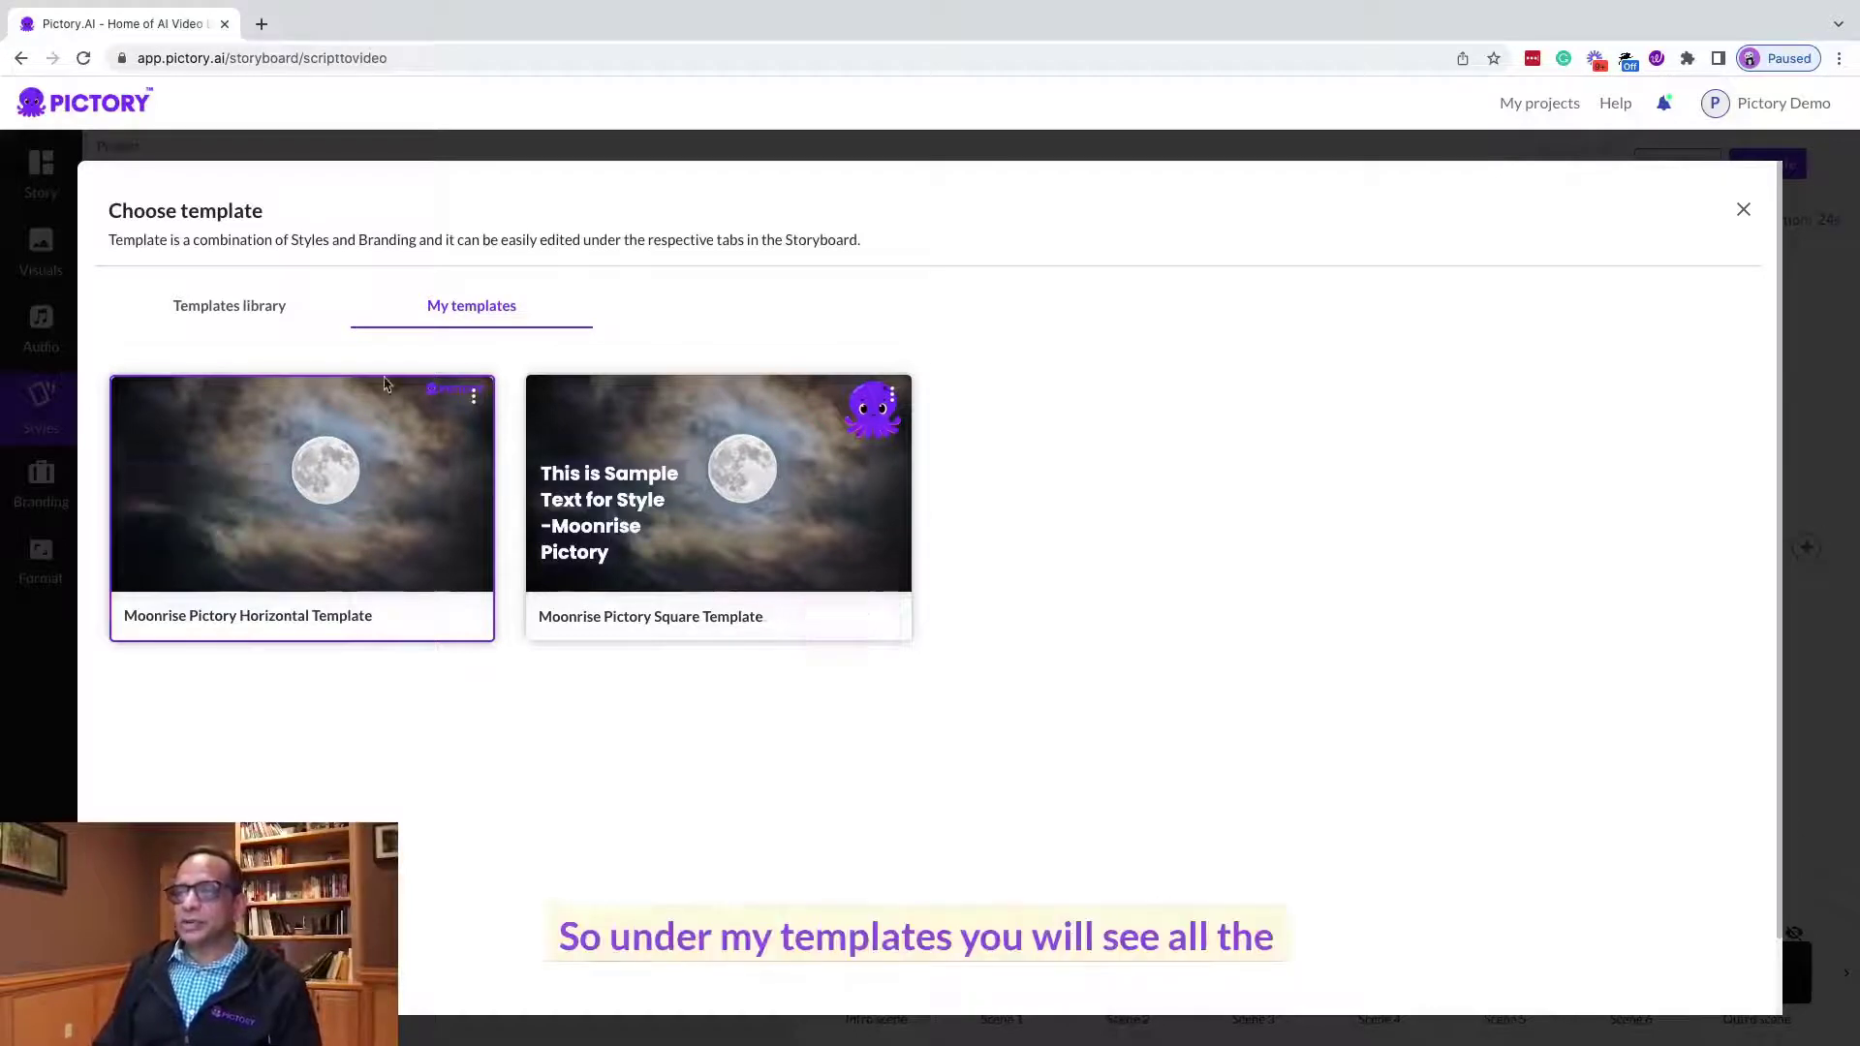
click(257, 303)
click(472, 305)
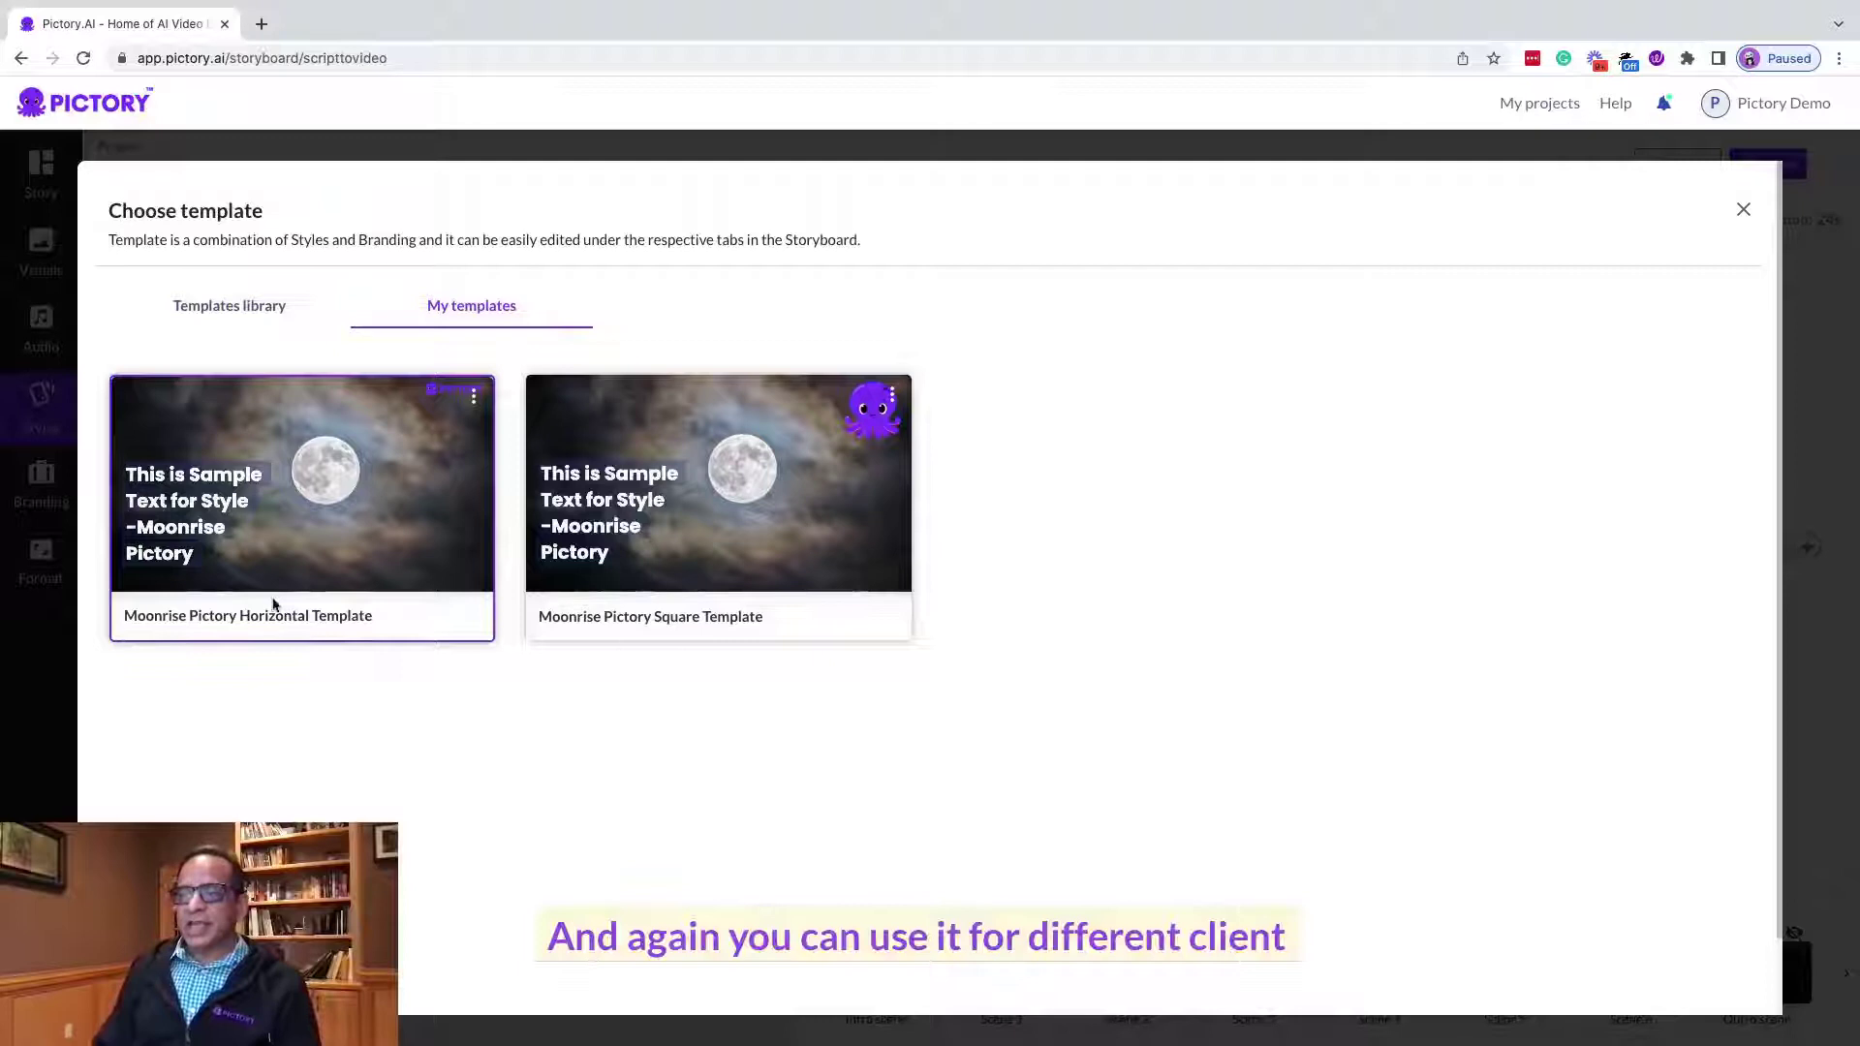
mouse_move(819, 634)
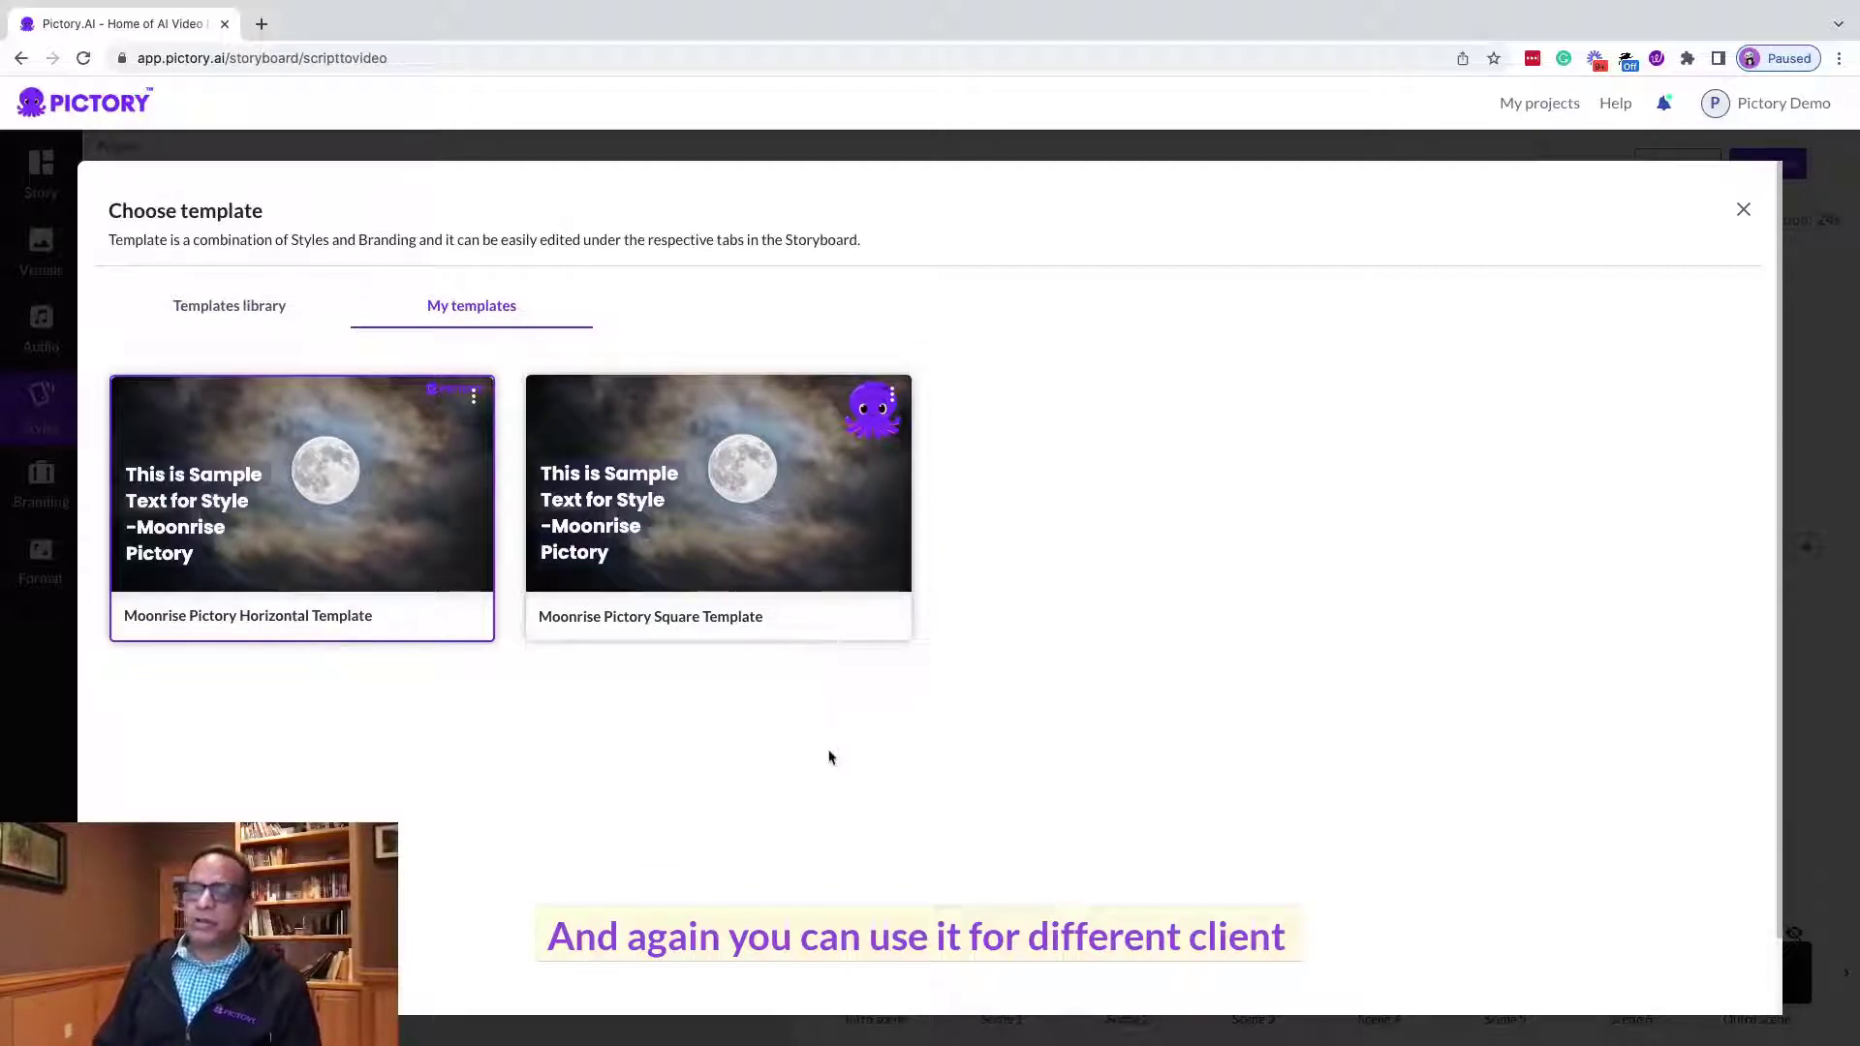